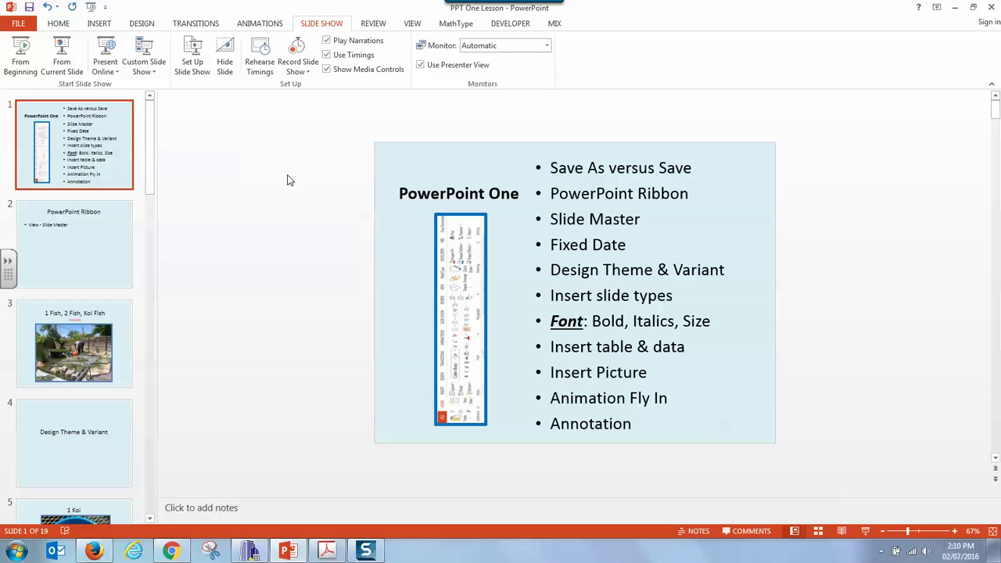
Step: Save a copy to the Desktop as 'PPT One Lesson Voice' in PowerPoint Presentation format
{"action": "left_click", "coordinate": [20, 24]}
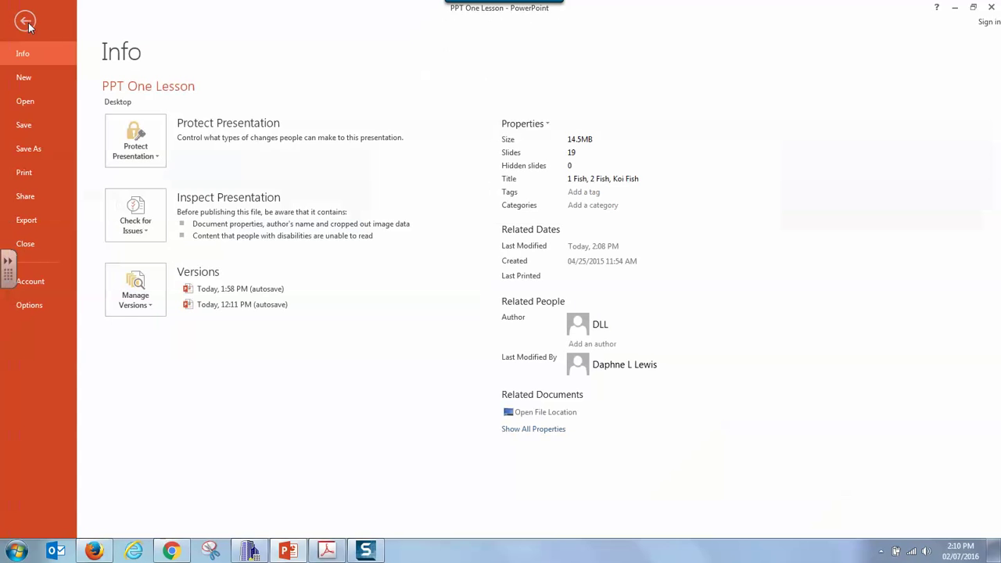
{"action": "left_click", "coordinate": [31, 151]}
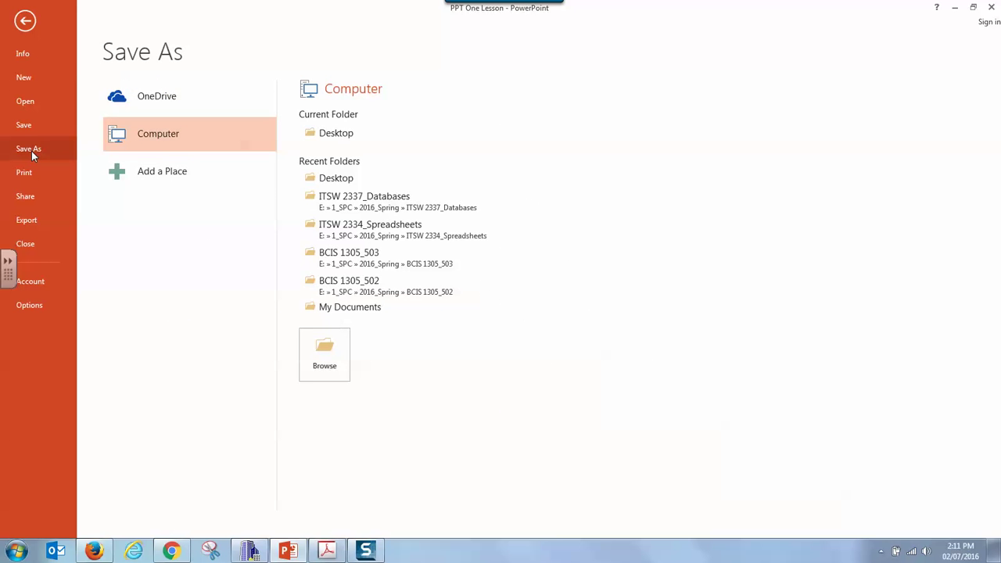
{"action": "left_click", "coordinate": [330, 143]}
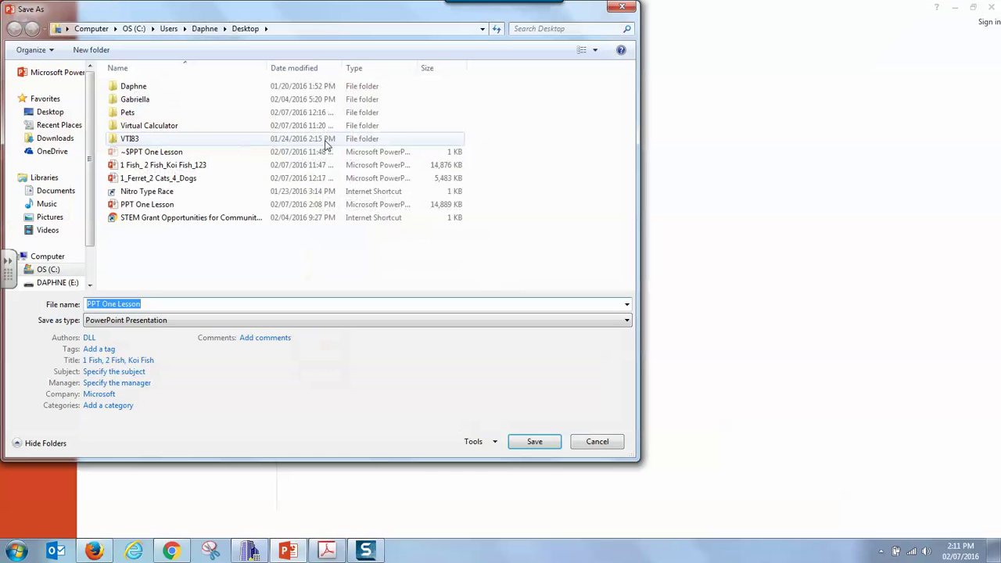
{"action": "left_click", "coordinate": [160, 306]}
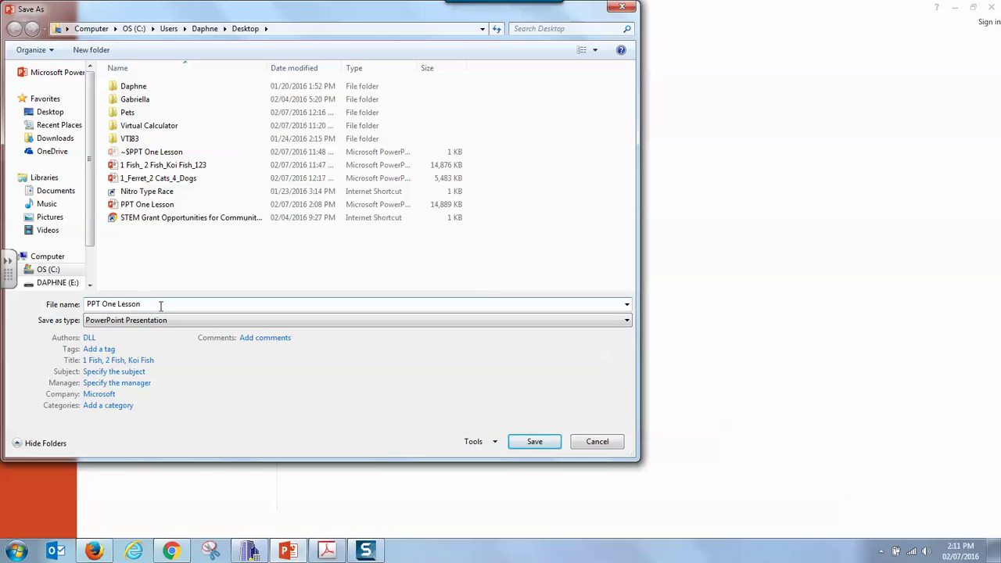
{"action": "type", "text": "Voice"}
{"action": "left_click", "coordinate": [626, 320]}
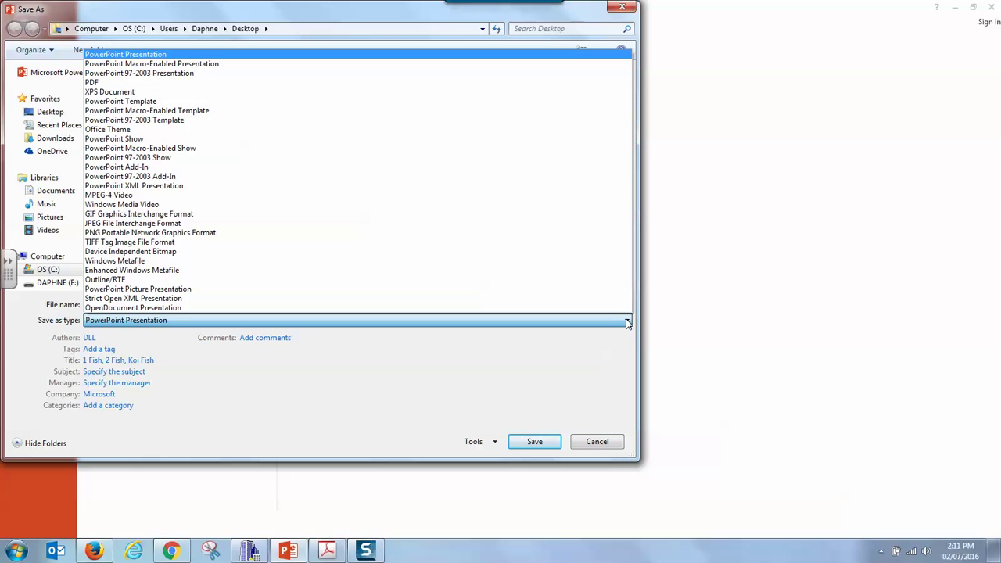
{"action": "left_click", "coordinate": [626, 320]}
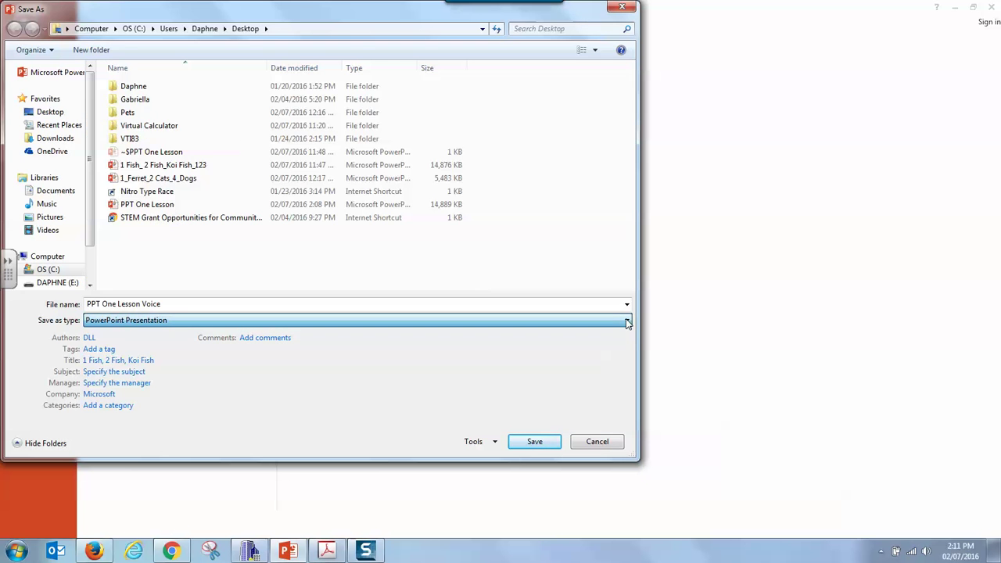
{"action": "left_click", "coordinate": [50, 118]}
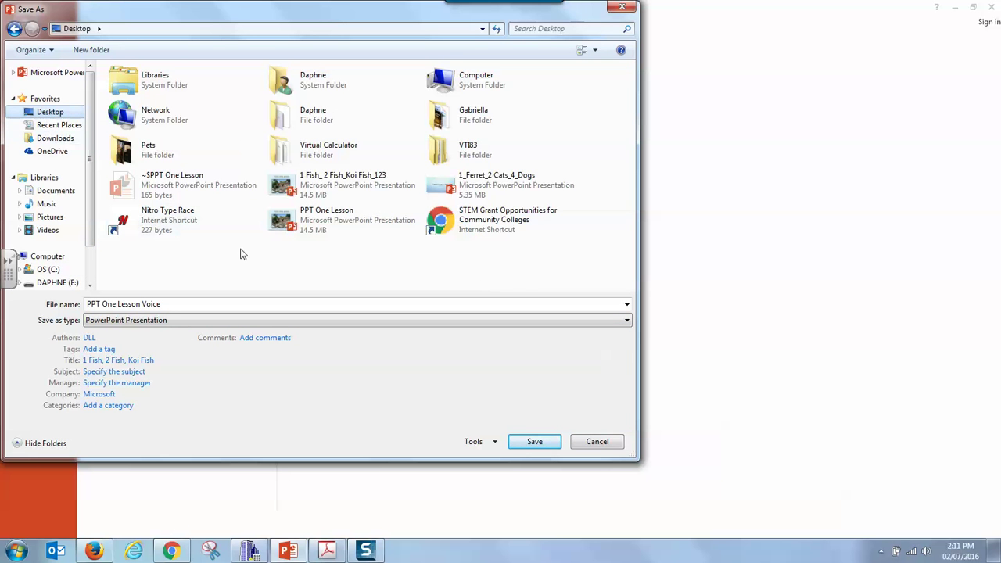
{"action": "left_click", "coordinate": [535, 441]}
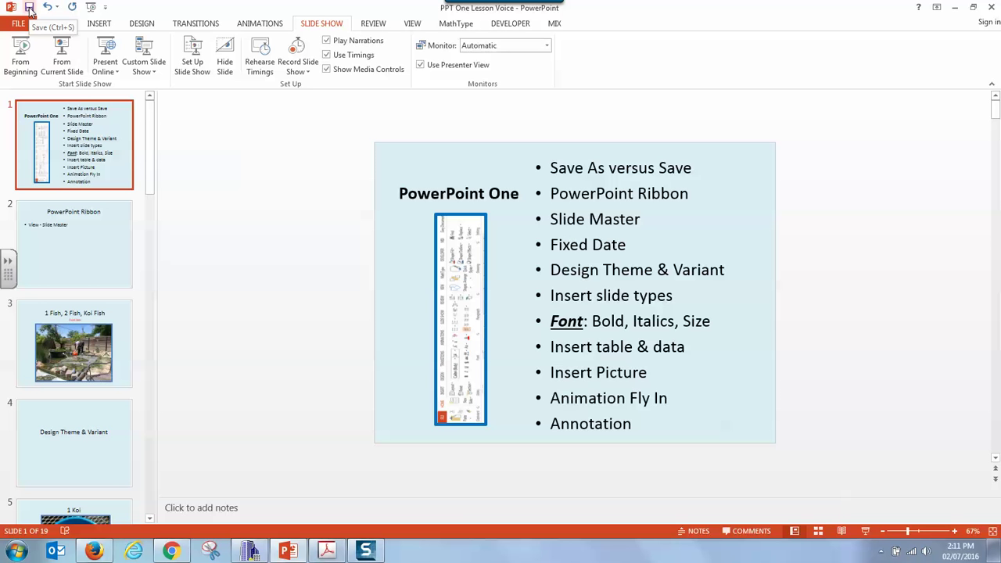
Step: Confirm the new file name on the Info page, then return to the Home tab
{"action": "left_click", "coordinate": [19, 23]}
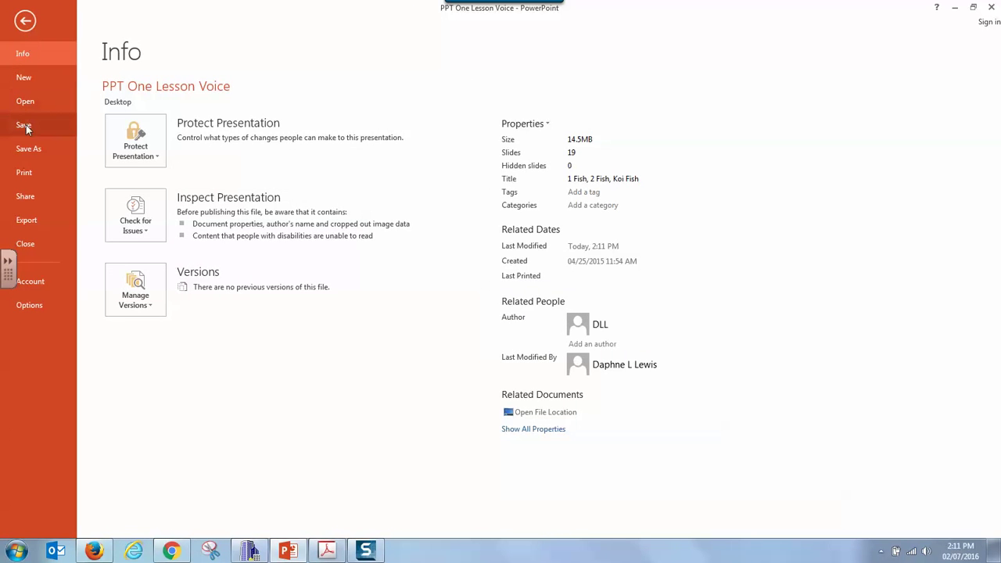
{"action": "left_click", "coordinate": [28, 19]}
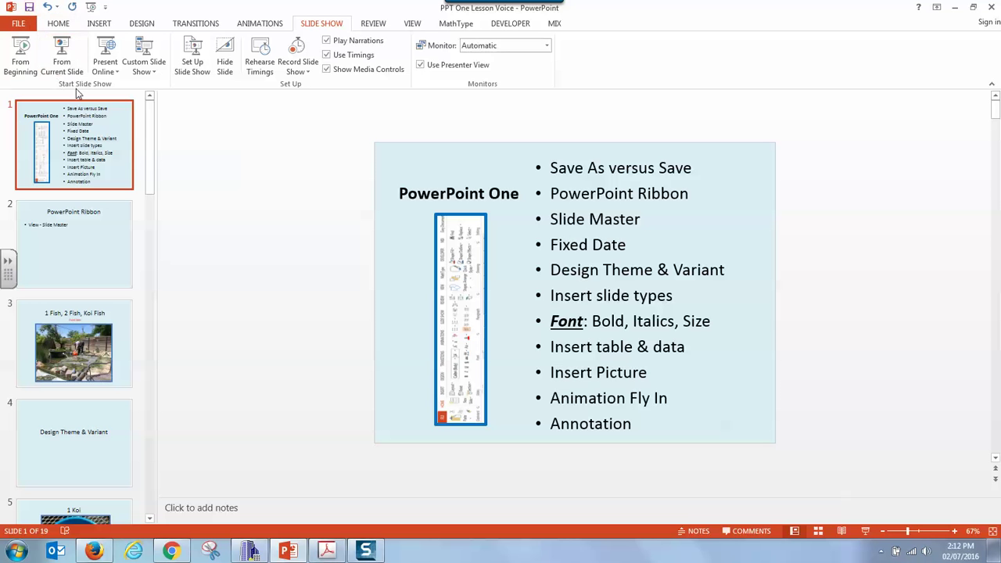
{"action": "left_click", "coordinate": [59, 24]}
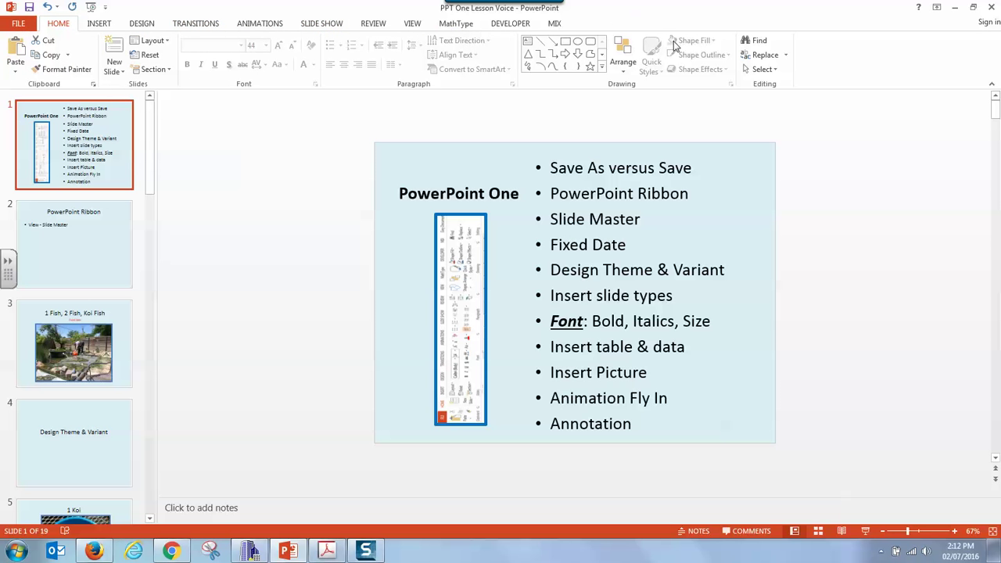
{"action": "left_click", "coordinate": [12, 23]}
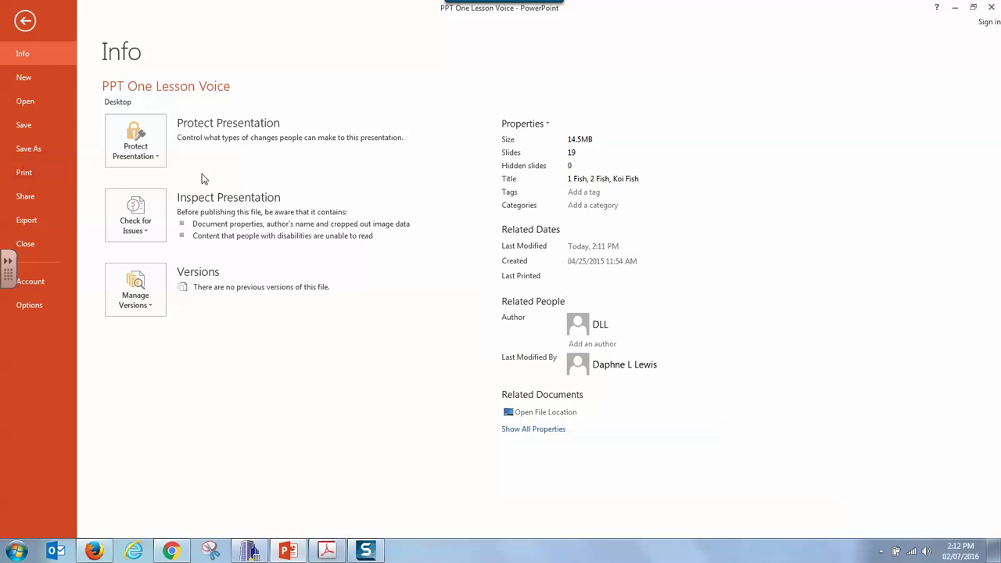
{"action": "left_click", "coordinate": [26, 24]}
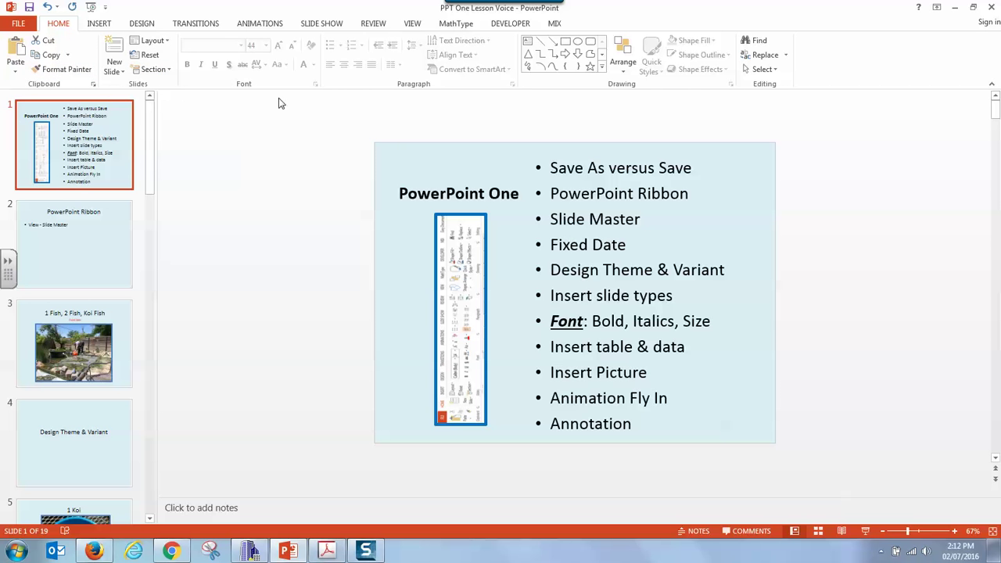
{"action": "left_click", "coordinate": [417, 200]}
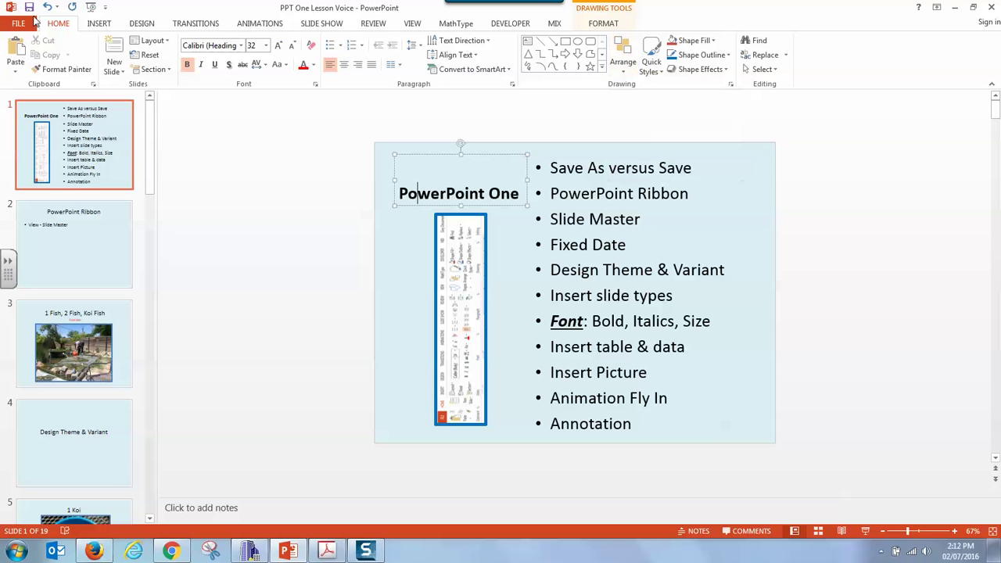
{"action": "left_click", "coordinate": [99, 24]}
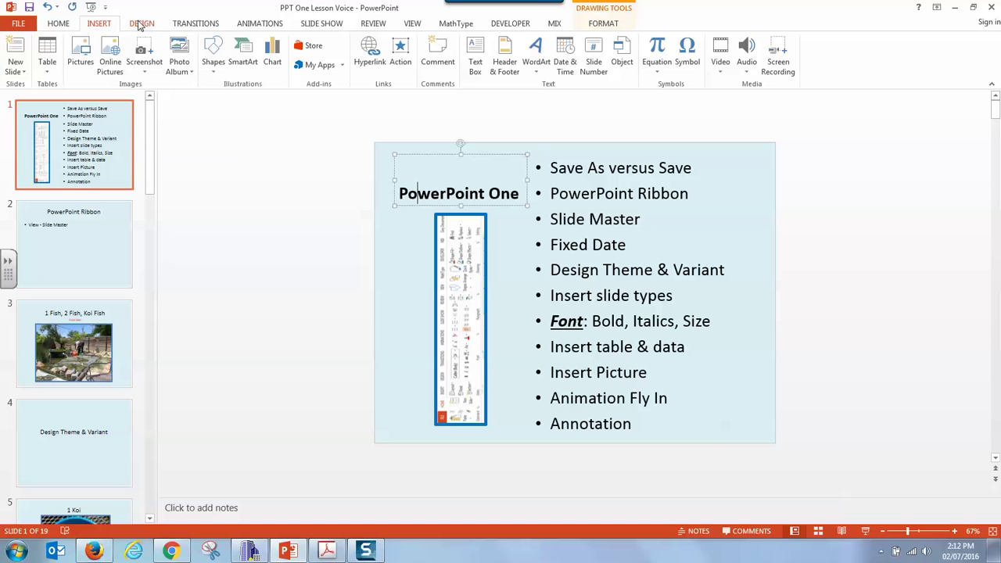
{"action": "left_click", "coordinate": [140, 24]}
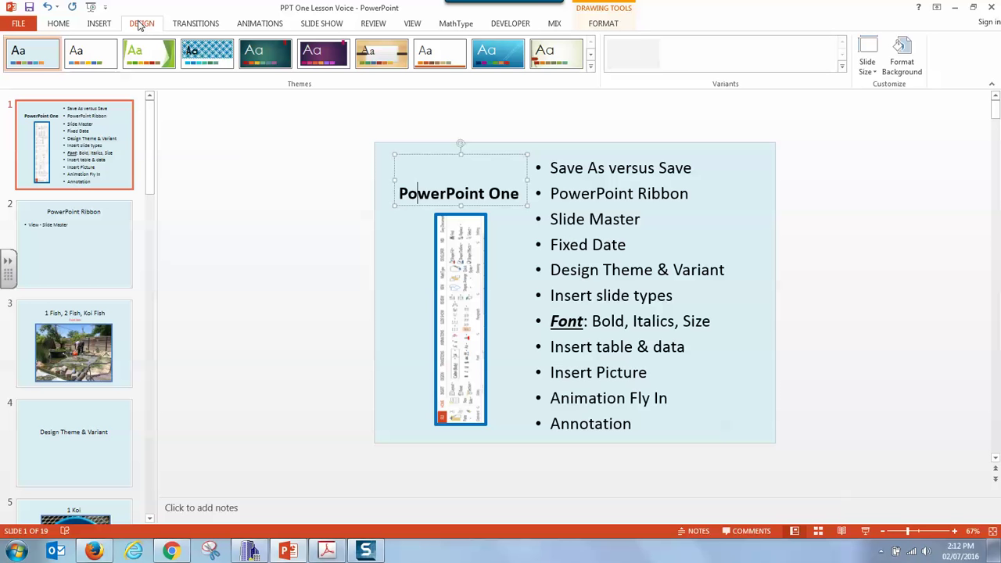
{"action": "left_click", "coordinate": [191, 26]}
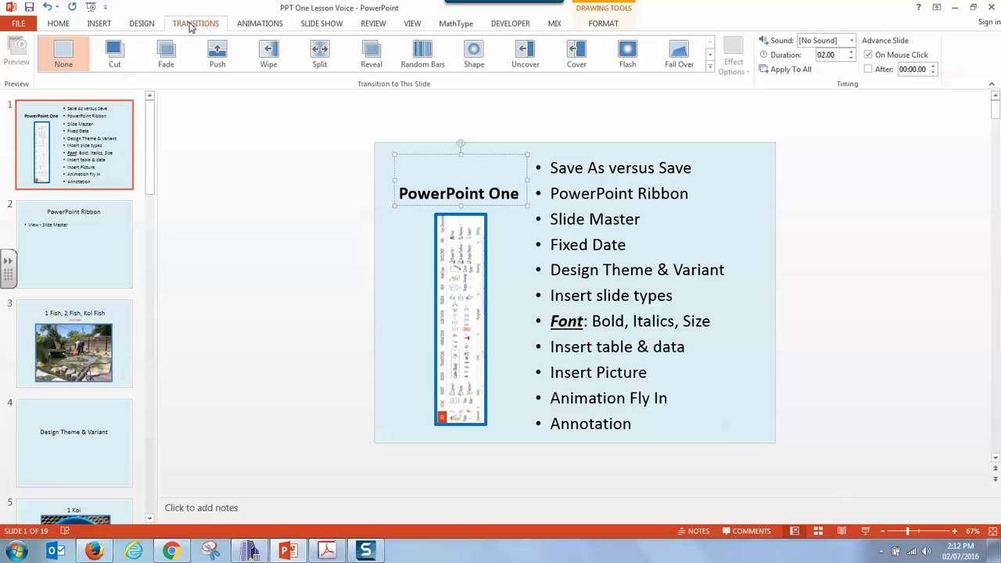
{"action": "left_click", "coordinate": [477, 279]}
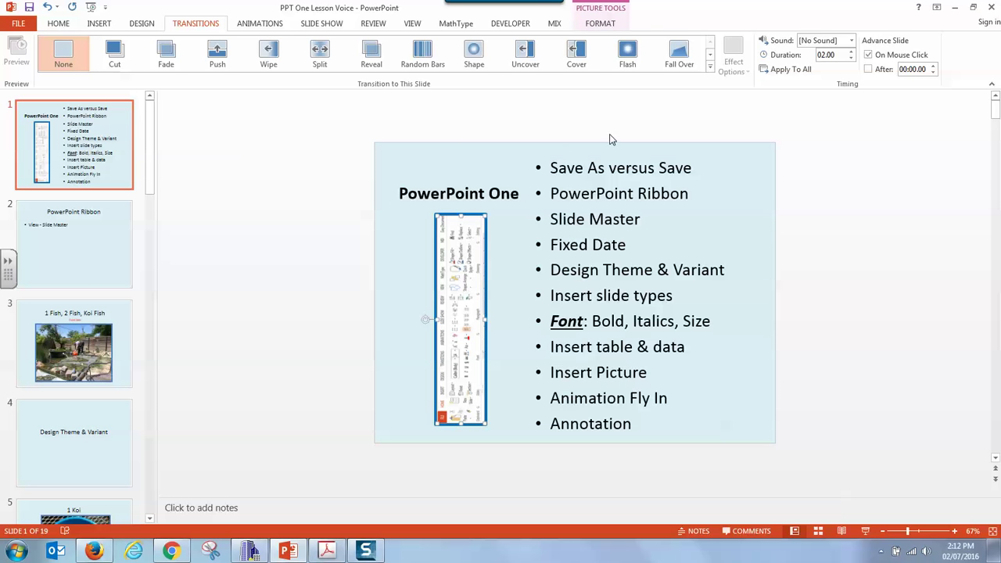
{"action": "left_click", "coordinate": [680, 53]}
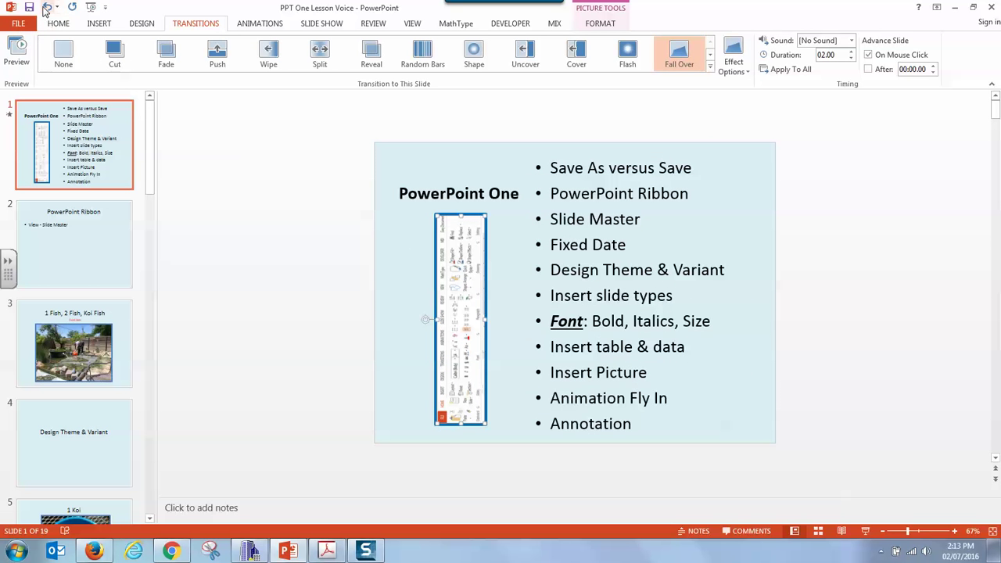
{"action": "left_click", "coordinate": [47, 7]}
{"action": "left_click", "coordinate": [319, 24]}
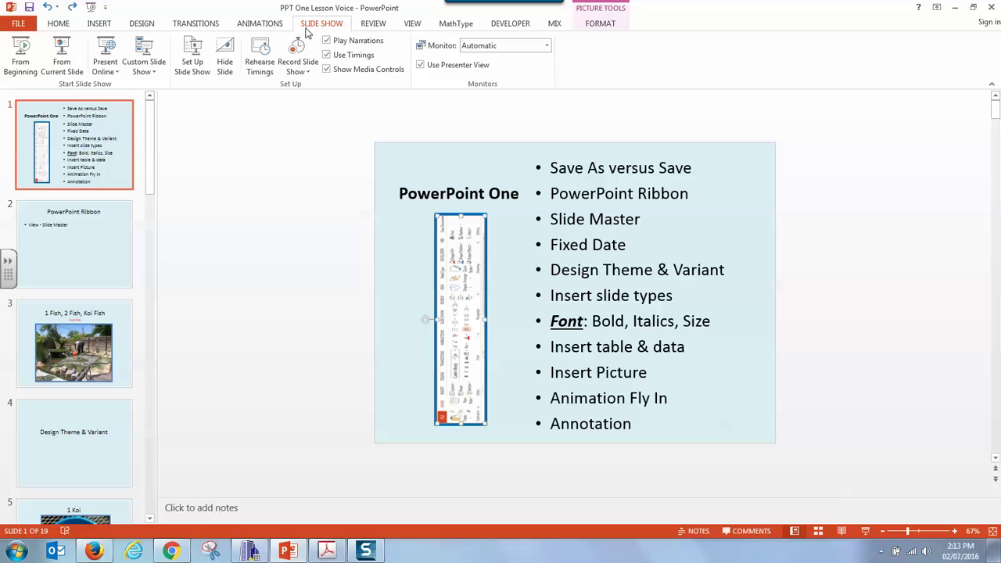
{"action": "left_click", "coordinate": [21, 54]}
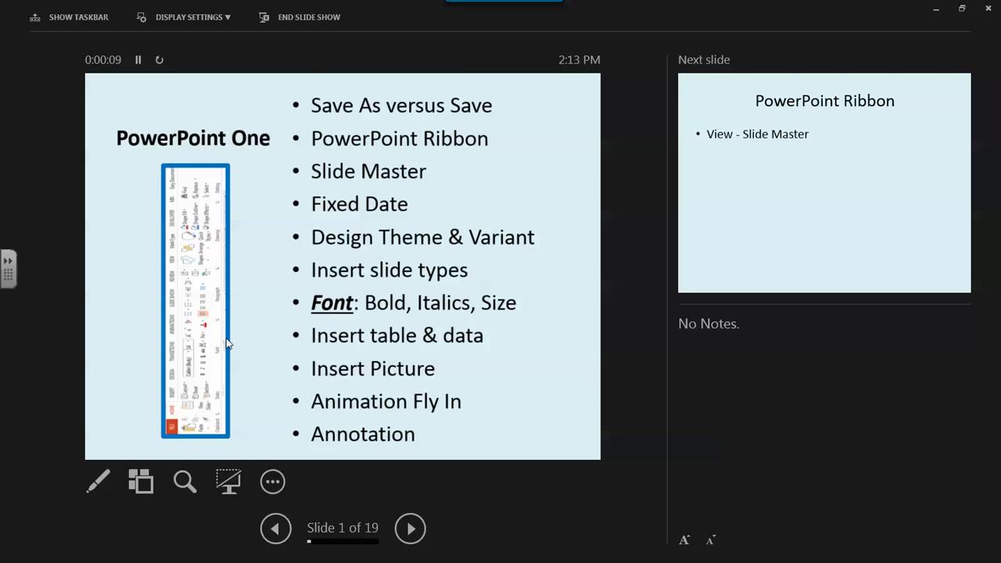
{"action": "key", "text": "Escape"}
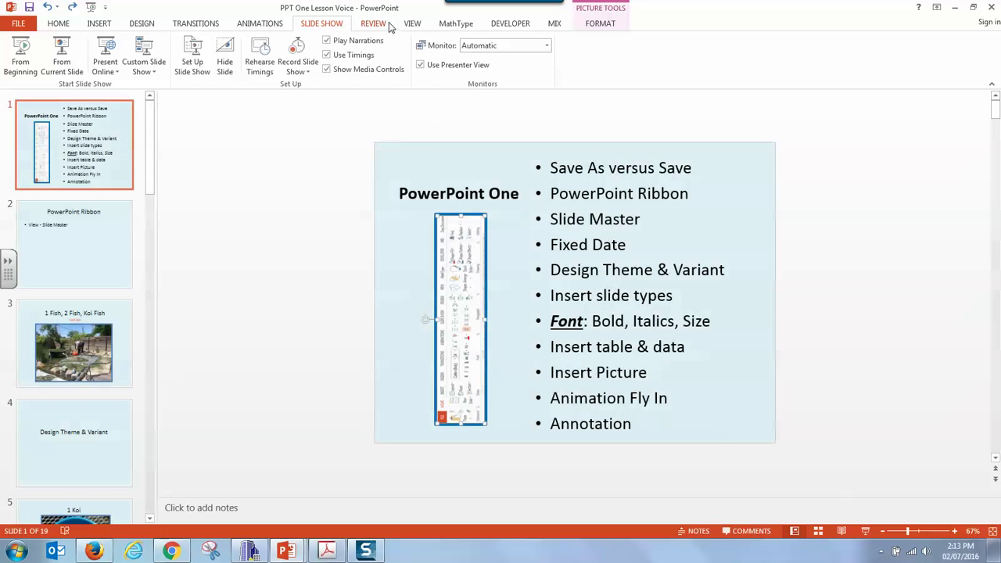
{"action": "left_click", "coordinate": [373, 24]}
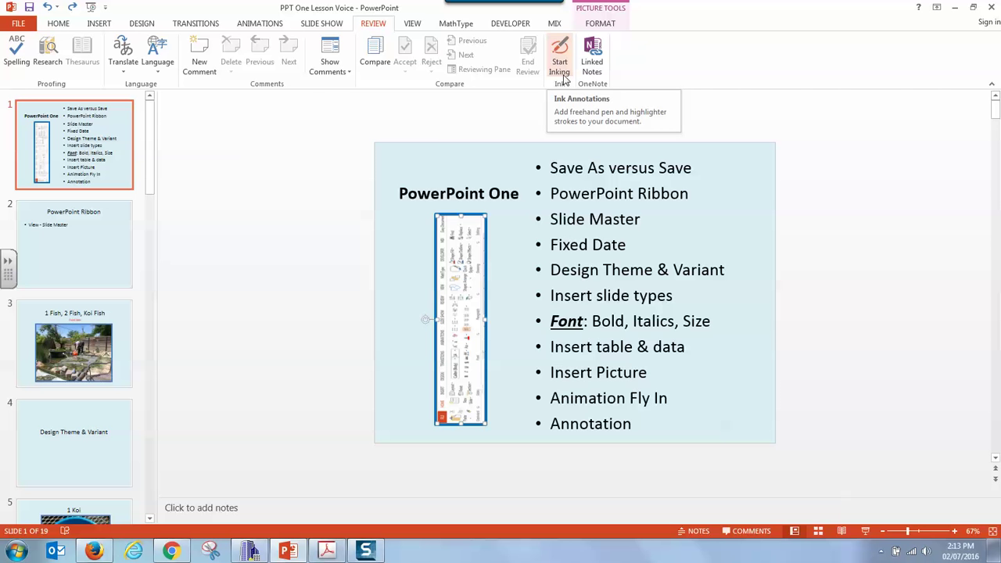
Step: Try Outline, Slide Sorter, Notes Page and Reading views, paging to slide 5 and back
{"action": "left_click", "coordinate": [411, 24]}
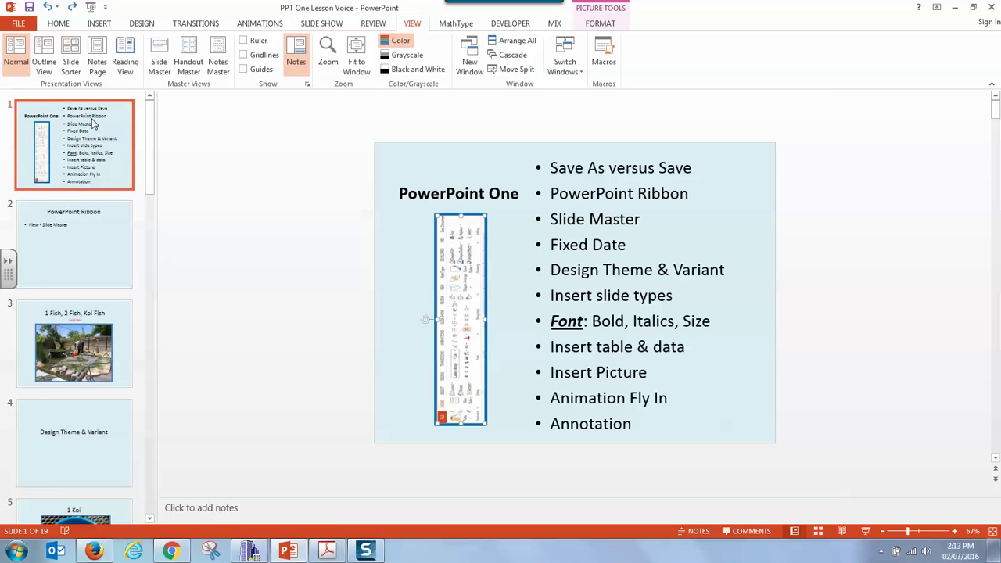
{"action": "left_click", "coordinate": [43, 65]}
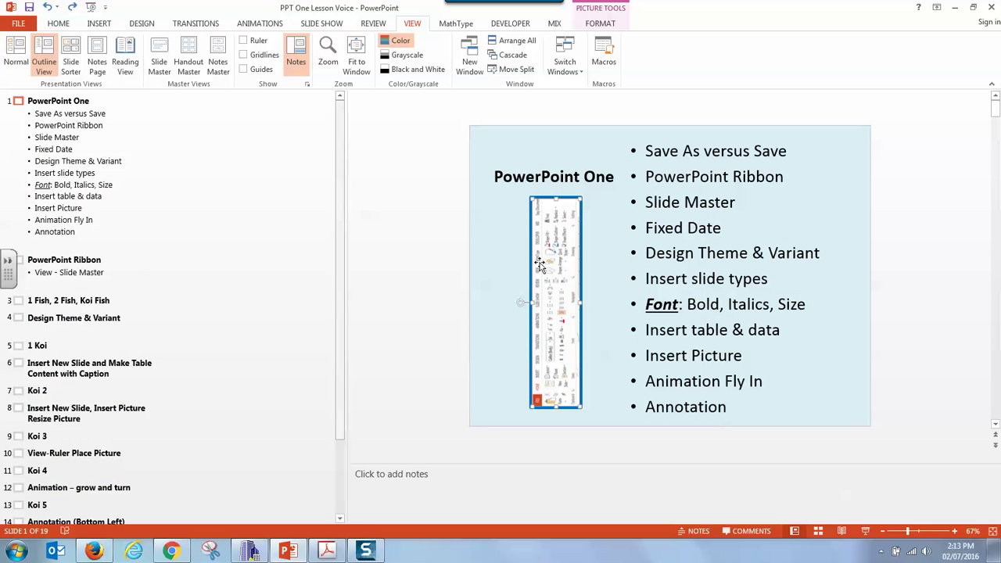
{"action": "left_click", "coordinate": [70, 66]}
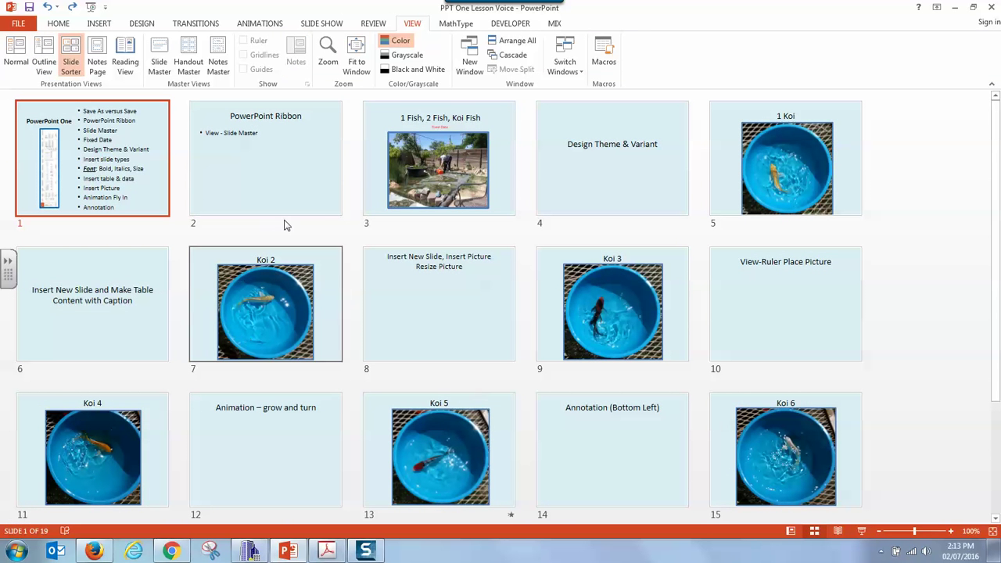
{"action": "left_click", "coordinate": [96, 69]}
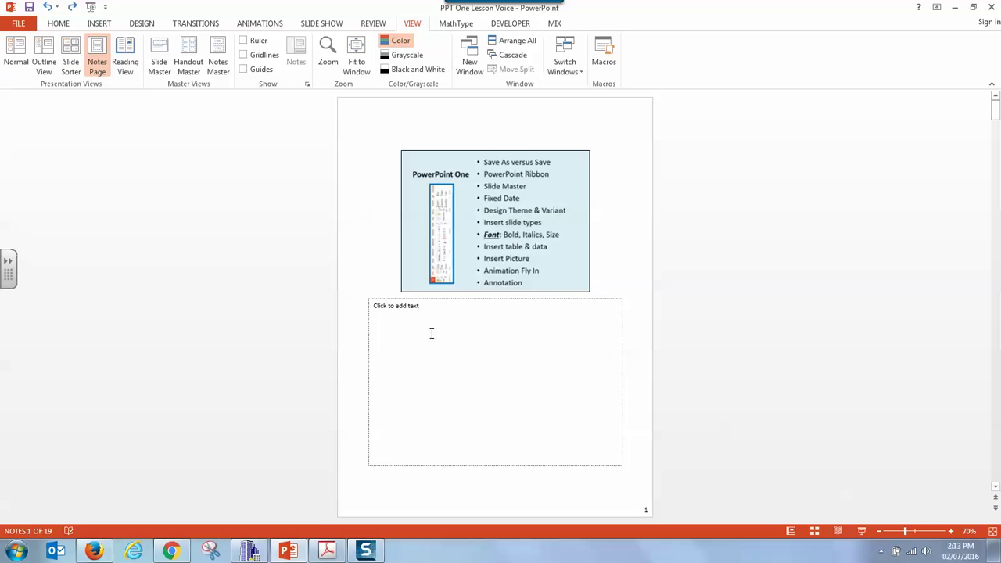
{"action": "left_click", "coordinate": [125, 63]}
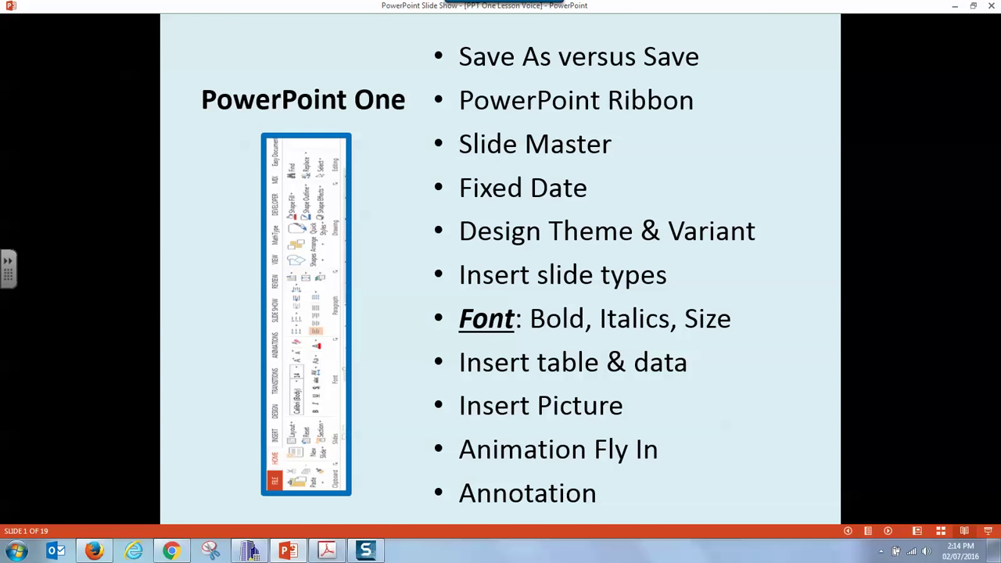
{"action": "key", "text": "Right"}
{"action": "key", "text": "Right"}
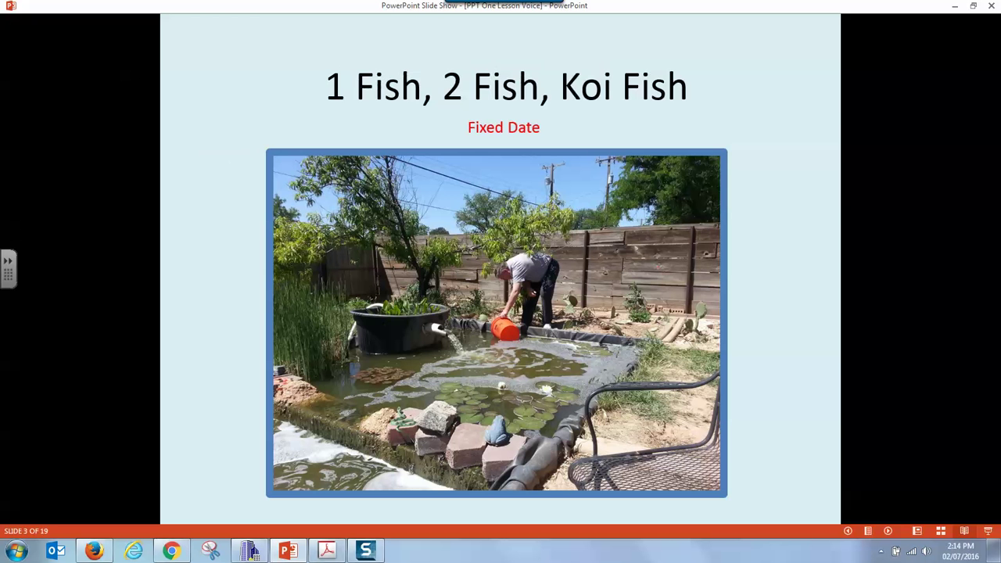
{"action": "key", "text": "Right"}
{"action": "key", "text": "Right"}
{"action": "key", "text": "Escape"}
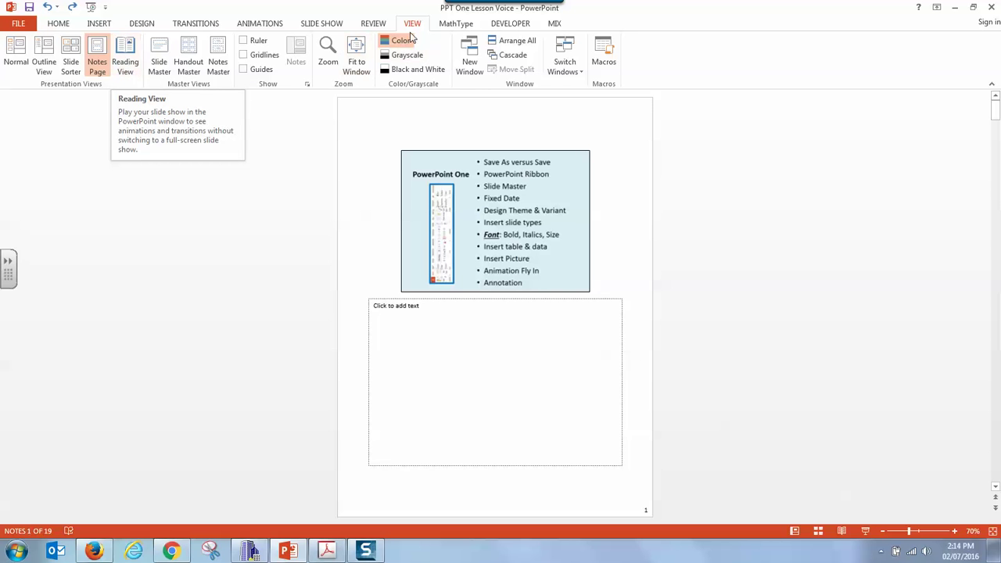
Step: Toggle Ruler and Gridlines on, then turn Guides and Ruler off on the notes page
{"action": "left_click", "coordinate": [243, 40]}
{"action": "left_click", "coordinate": [243, 56]}
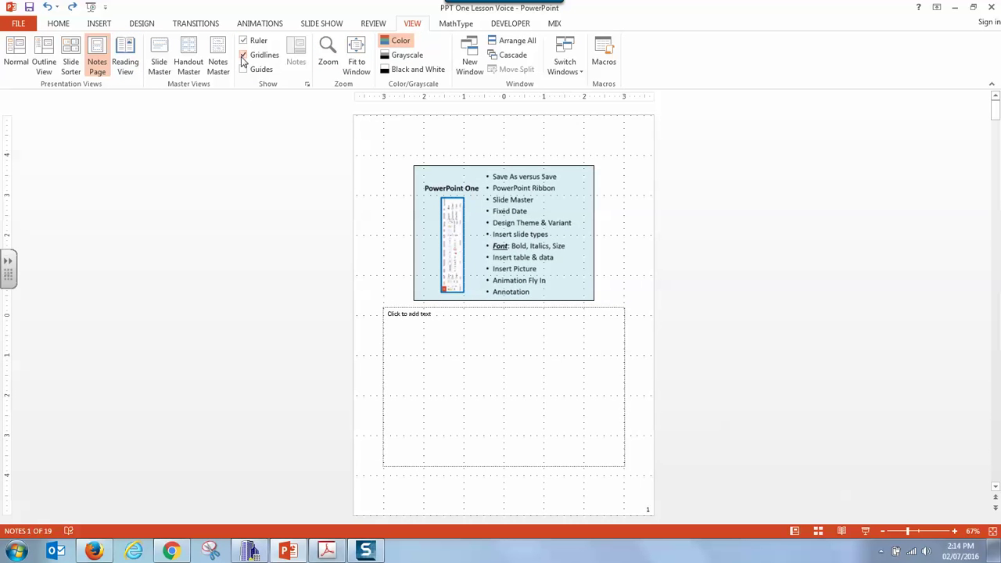
{"action": "left_click", "coordinate": [242, 70]}
{"action": "left_click", "coordinate": [243, 41]}
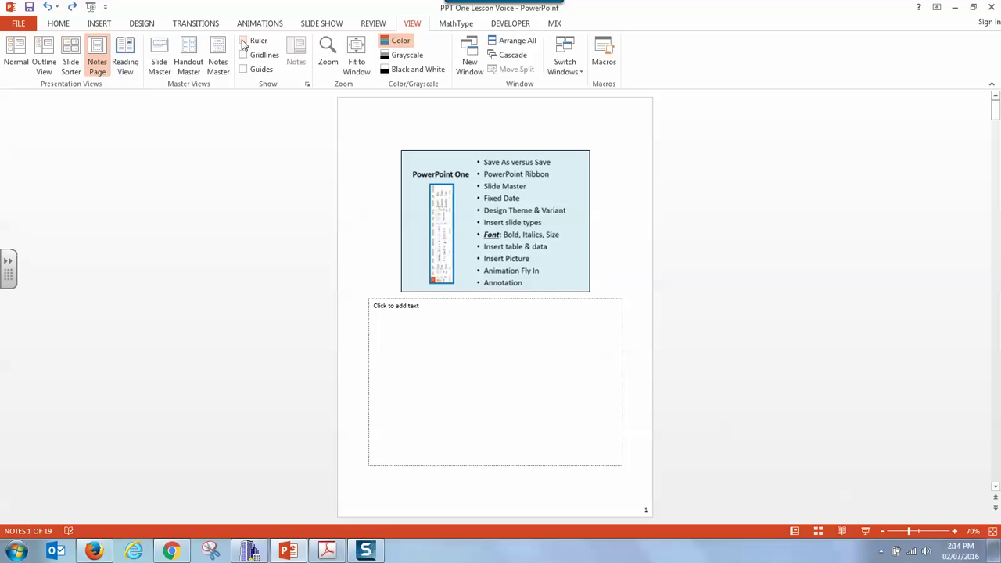
{"action": "left_click", "coordinate": [60, 24]}
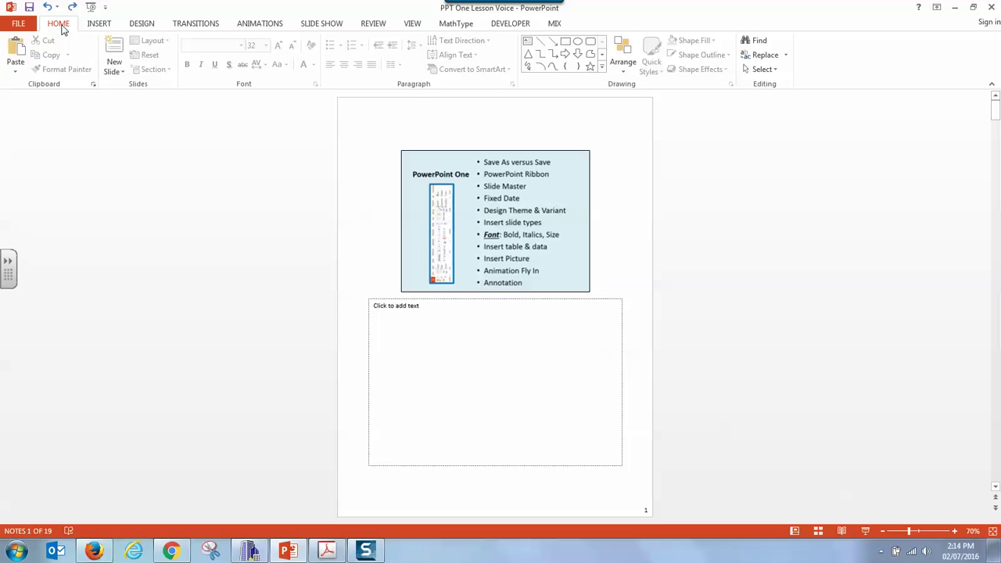
Step: Undo the typed title on slide 14 until its placeholder is empty
{"action": "left_click", "coordinate": [47, 7]}
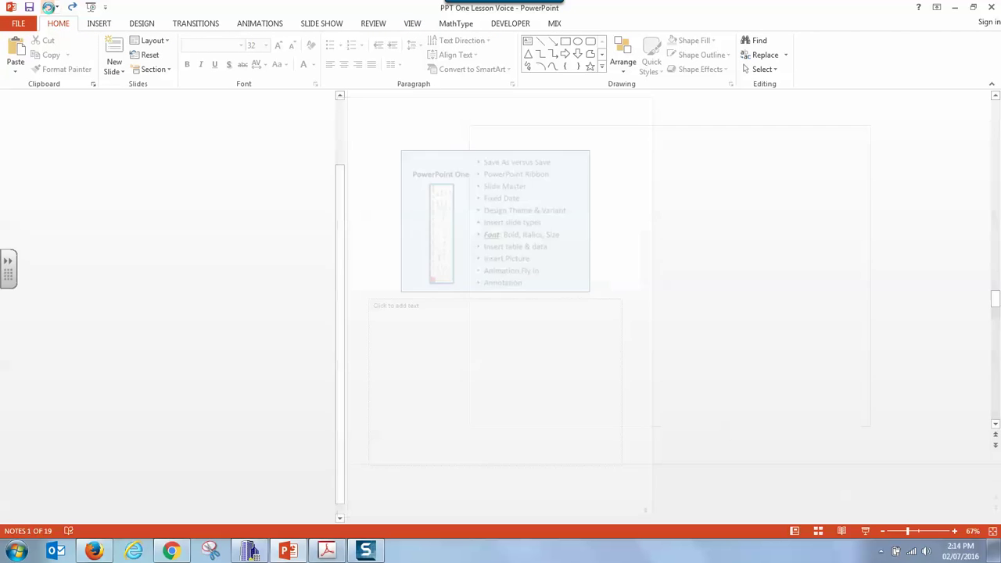
{"action": "type", "text": "u"}
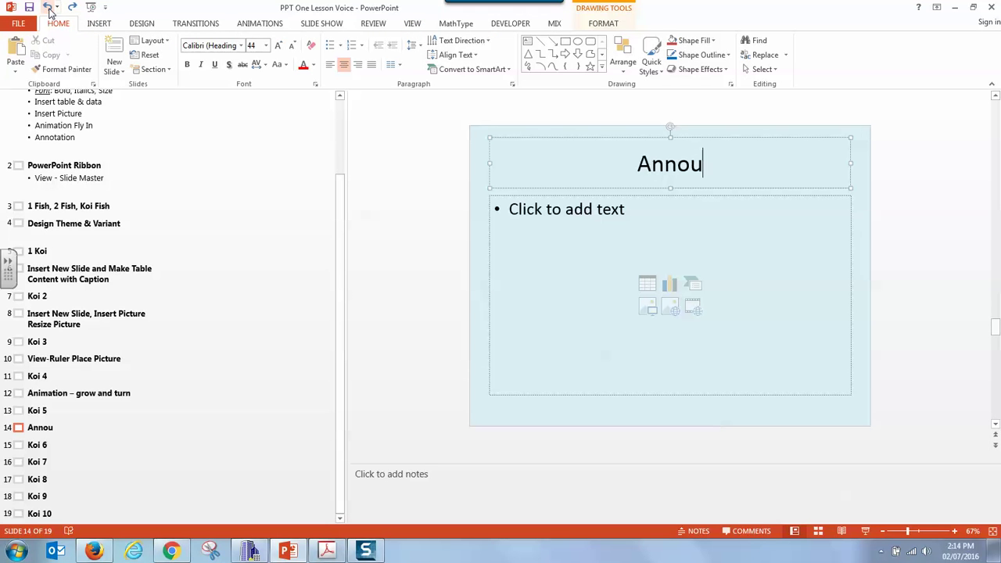
{"action": "left_click", "coordinate": [48, 7]}
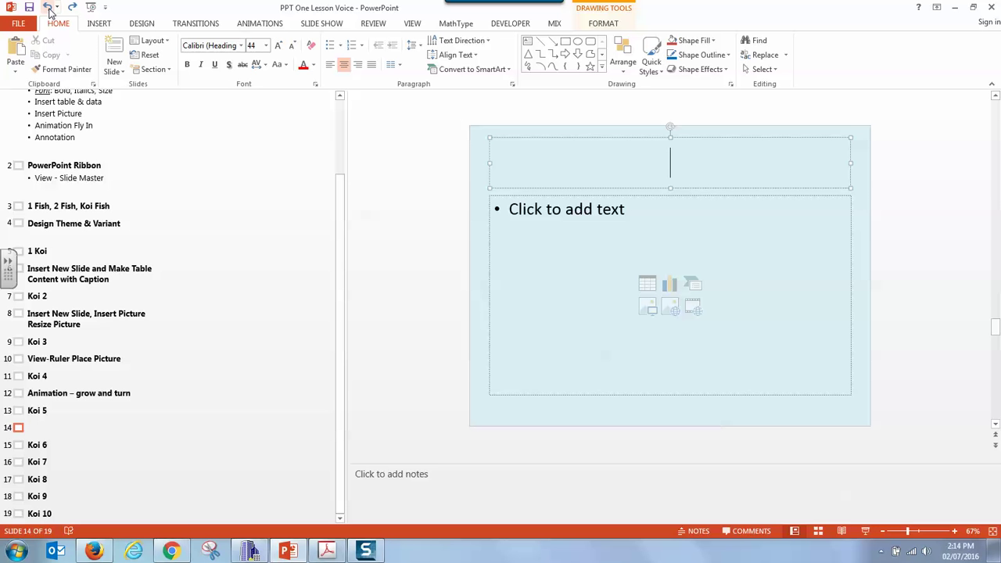
{"action": "left_click", "coordinate": [48, 7]}
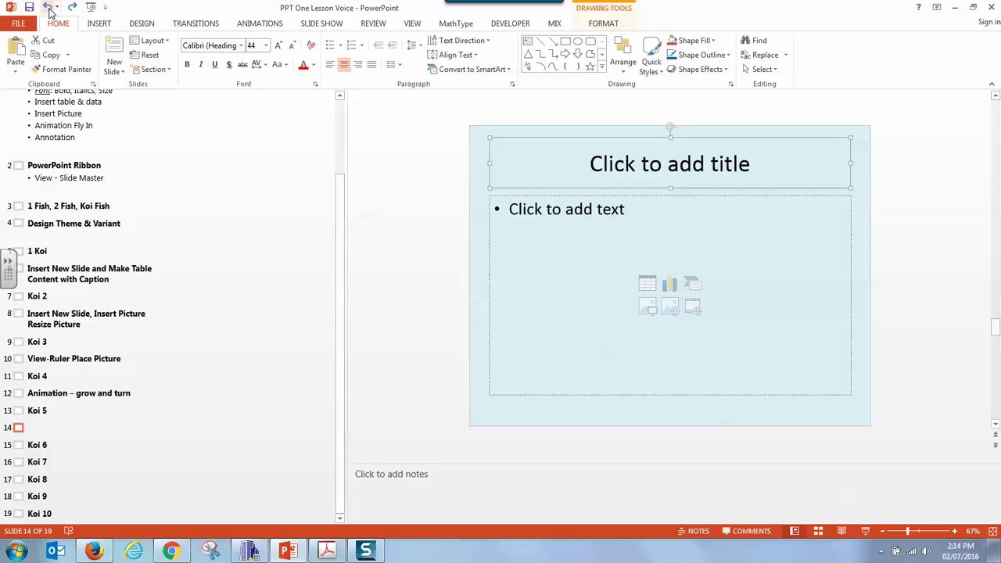
Step: Return to Normal view and open slide 1, then slide 2 'PowerPoint Ribbon'
{"action": "left_click", "coordinate": [413, 25]}
{"action": "left_click", "coordinate": [14, 69]}
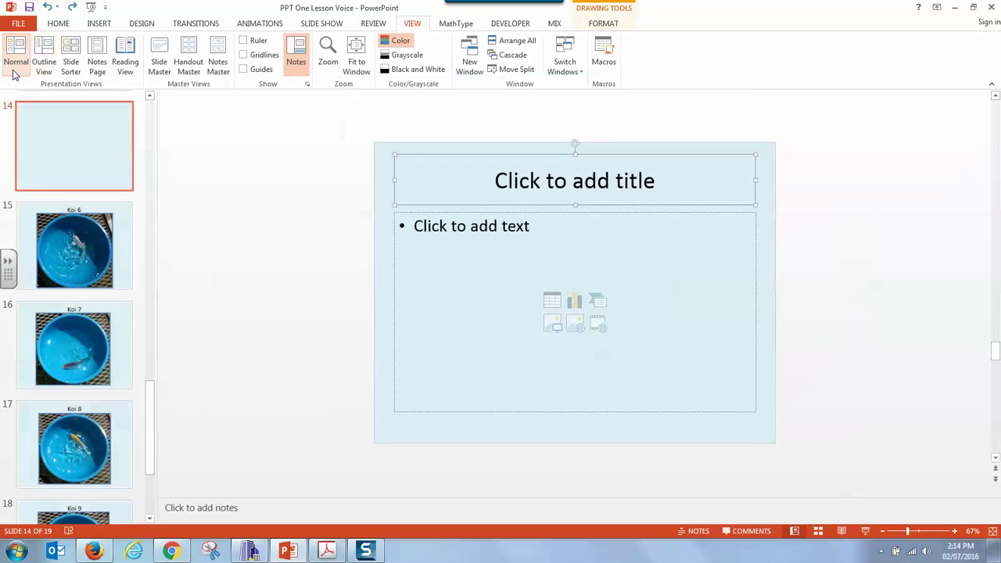
{"action": "left_click", "coordinate": [58, 24]}
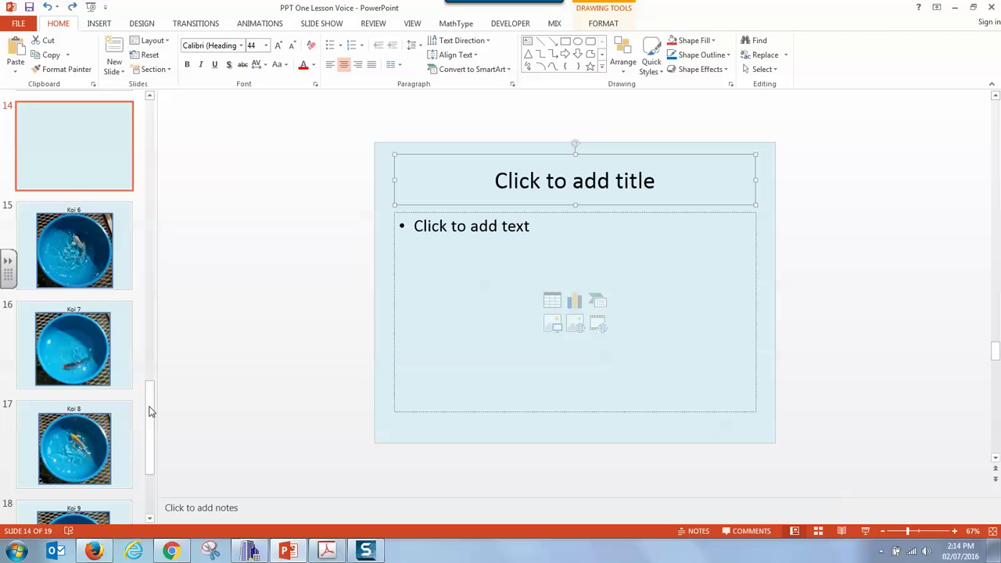
{"action": "left_click_drag", "start_coordinate": [150, 403], "coordinate": [143, 96]}
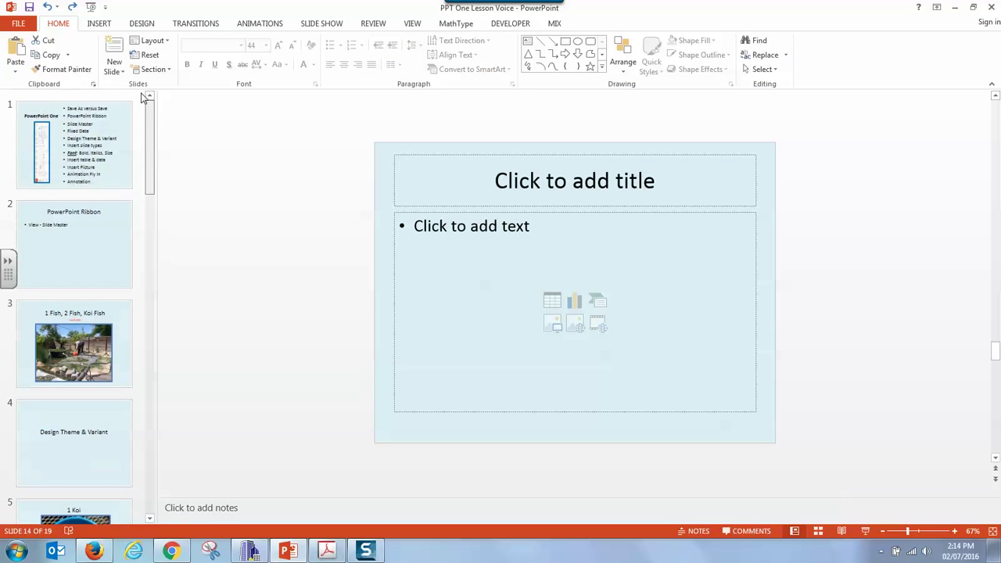
{"action": "left_click", "coordinate": [78, 137]}
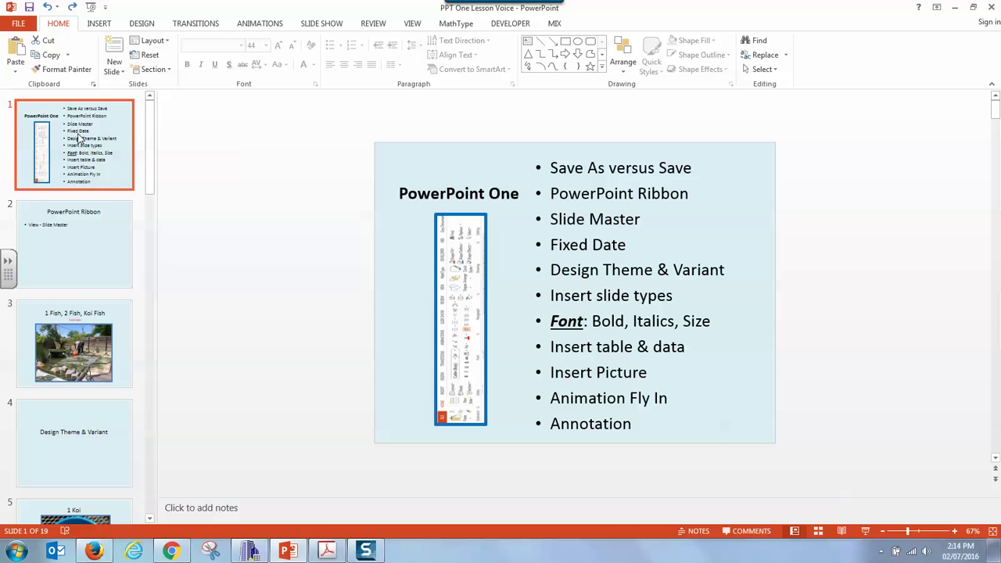
{"action": "left_click", "coordinate": [94, 257]}
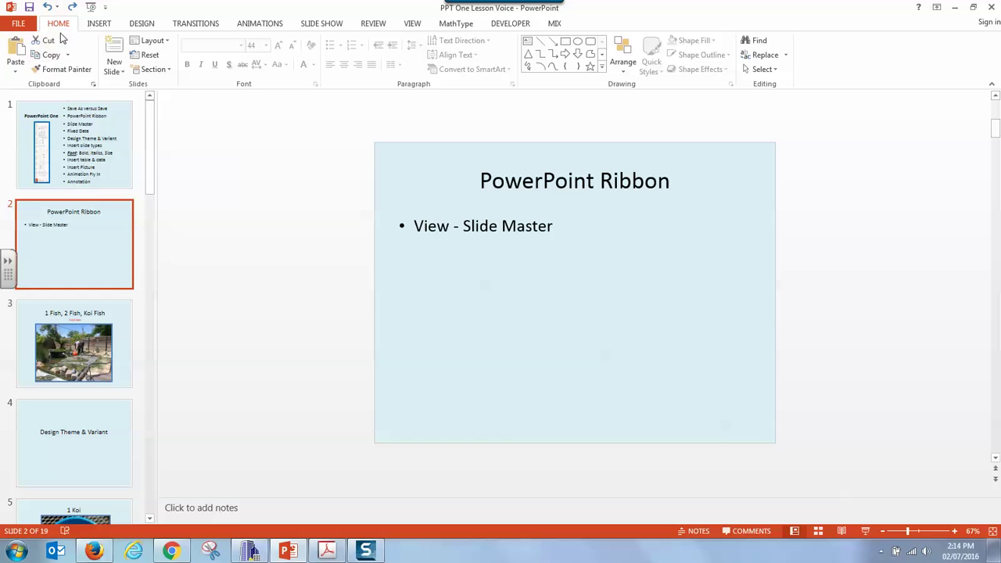
Step: Browse the Insert, Design, Transitions, Animations, Slide Show and Review tabs, ending on Home
{"action": "left_click", "coordinate": [100, 24]}
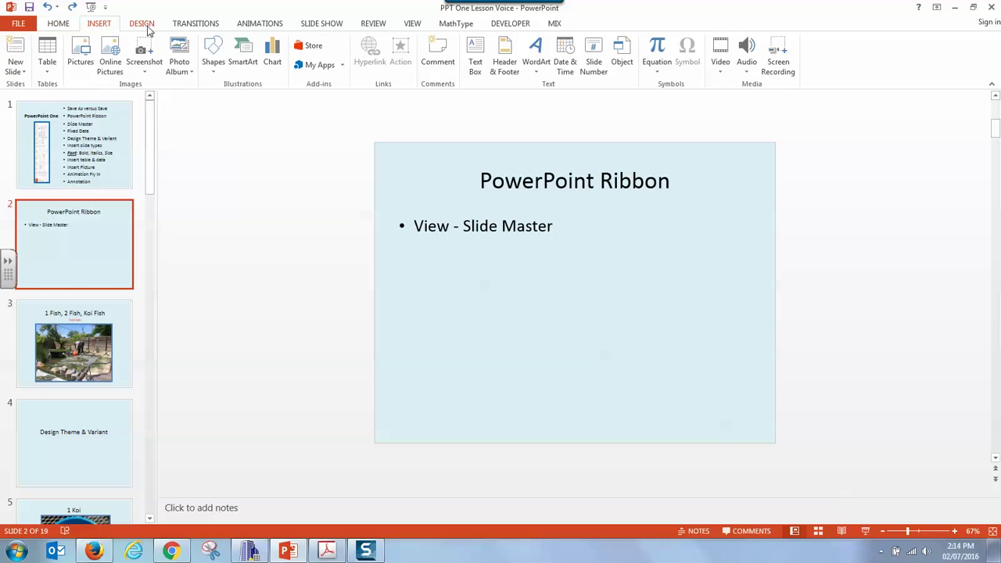
{"action": "left_click", "coordinate": [147, 27]}
{"action": "left_click", "coordinate": [199, 25]}
{"action": "left_click", "coordinate": [249, 27]}
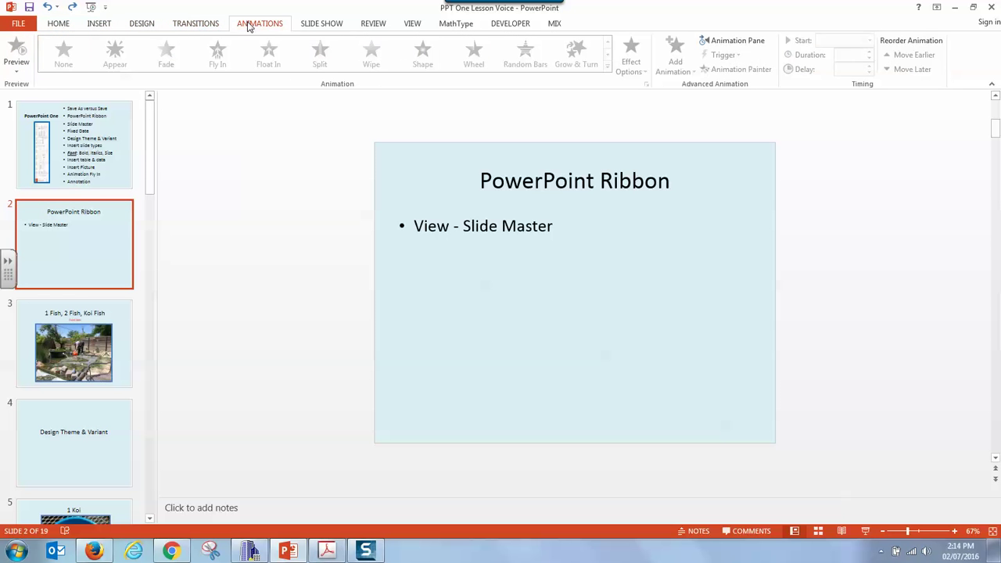
{"action": "left_click", "coordinate": [314, 29]}
{"action": "left_click", "coordinate": [380, 30]}
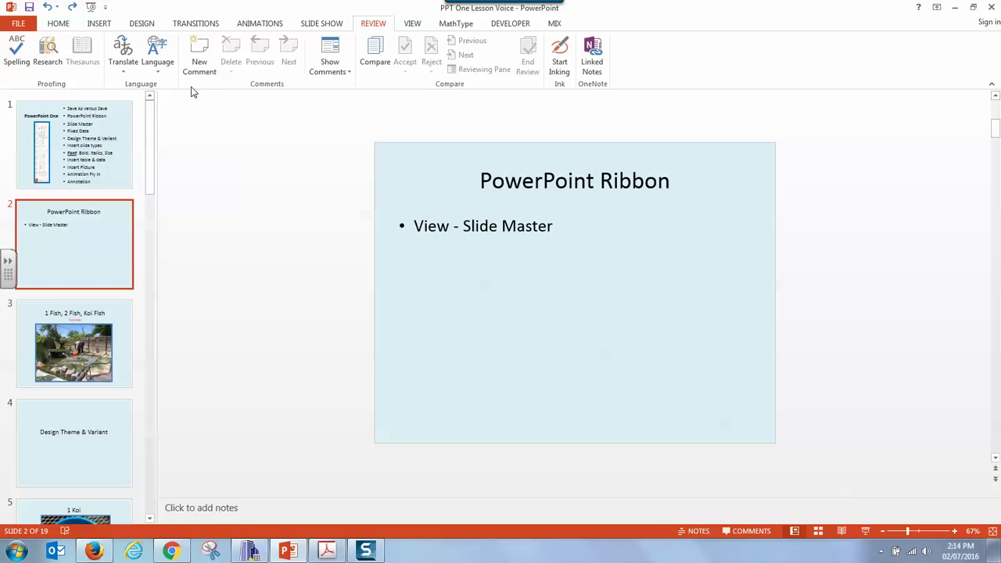
{"action": "left_click", "coordinate": [58, 24]}
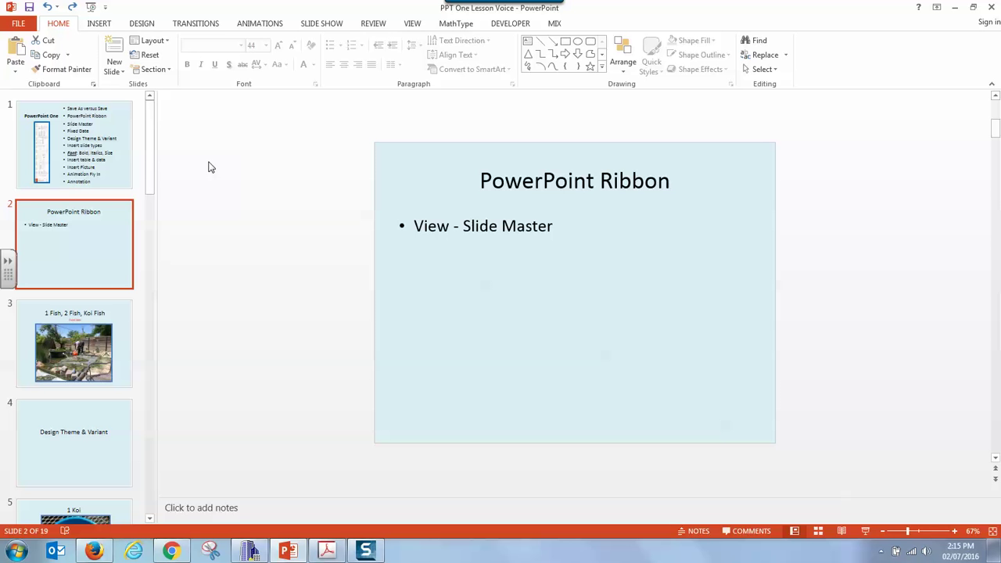
Step: Switch to Slide Master view and select the master's middle footer placeholder
{"action": "left_click", "coordinate": [412, 24]}
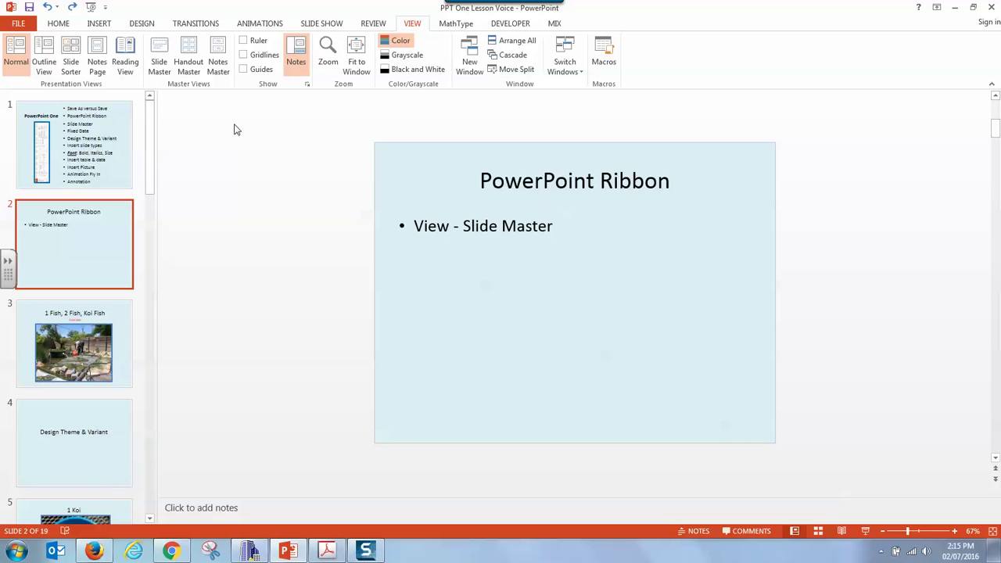
{"action": "left_click", "coordinate": [159, 63]}
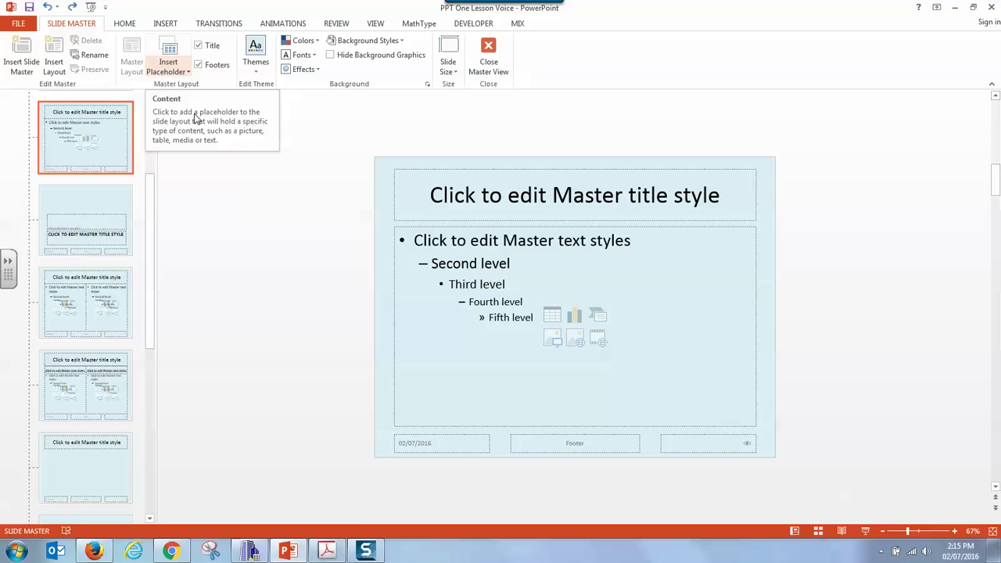
{"action": "left_click", "coordinate": [534, 449]}
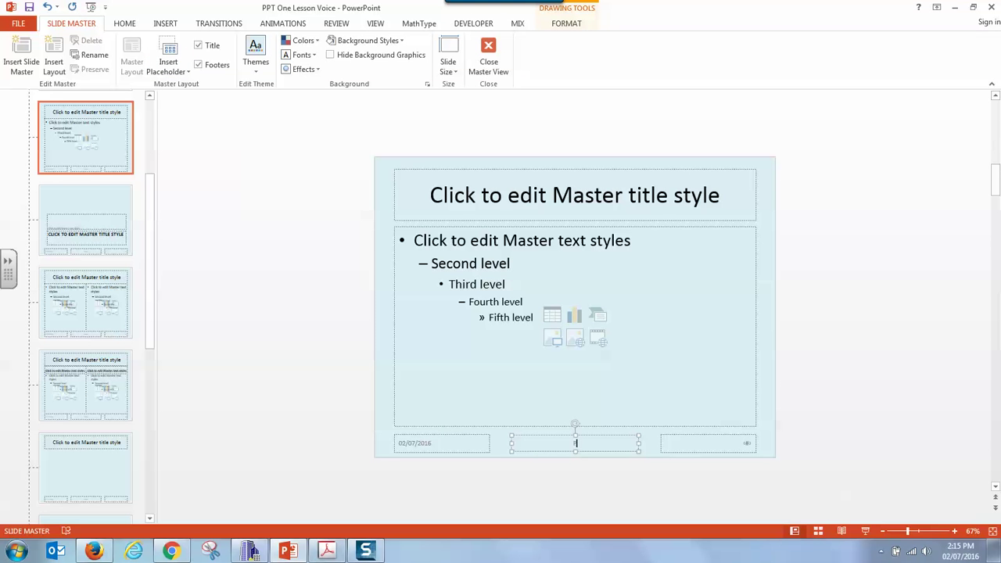
Step: Type 'PowerPoint Lesson One - Voice' in the middle footer, correcting the typo
{"action": "type", "text": "PowerPoint I"}
{"action": "type", "text": "essone"}
{"action": "key", "text": "BackSpace"}
{"action": "key", "text": "BackSpace"}
{"action": "type", "text": "One - Voice"}
Step: Replace the page-number field with the author's name and select the footer date text
{"action": "left_click", "coordinate": [742, 443]}
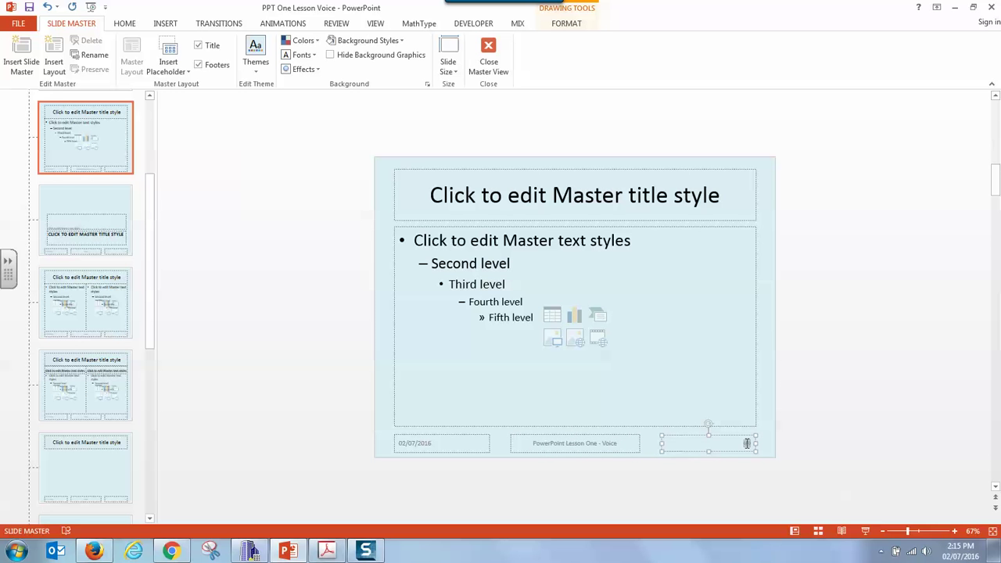
{"action": "double_click", "coordinate": [745, 443]}
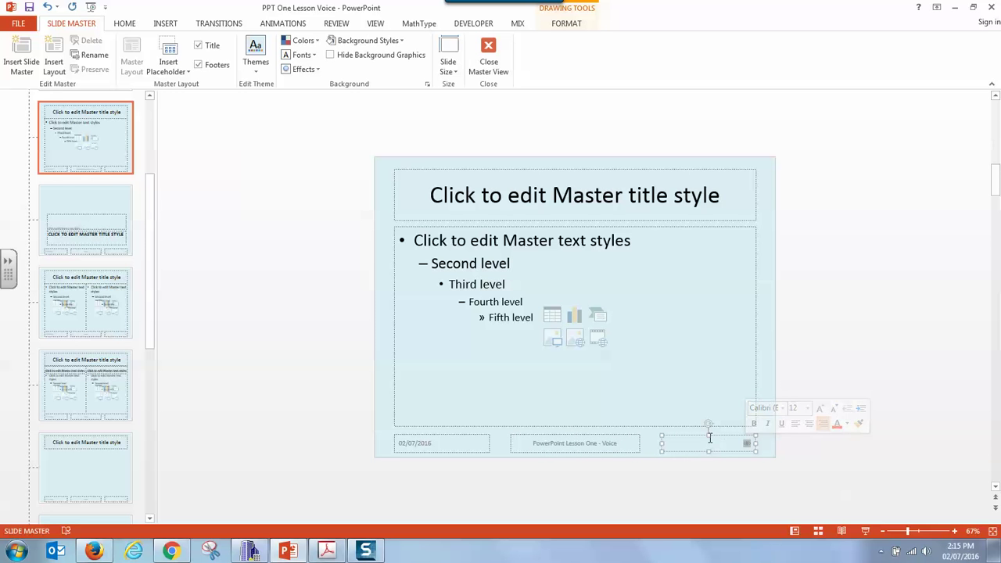
{"action": "type", "text": "Lewis"}
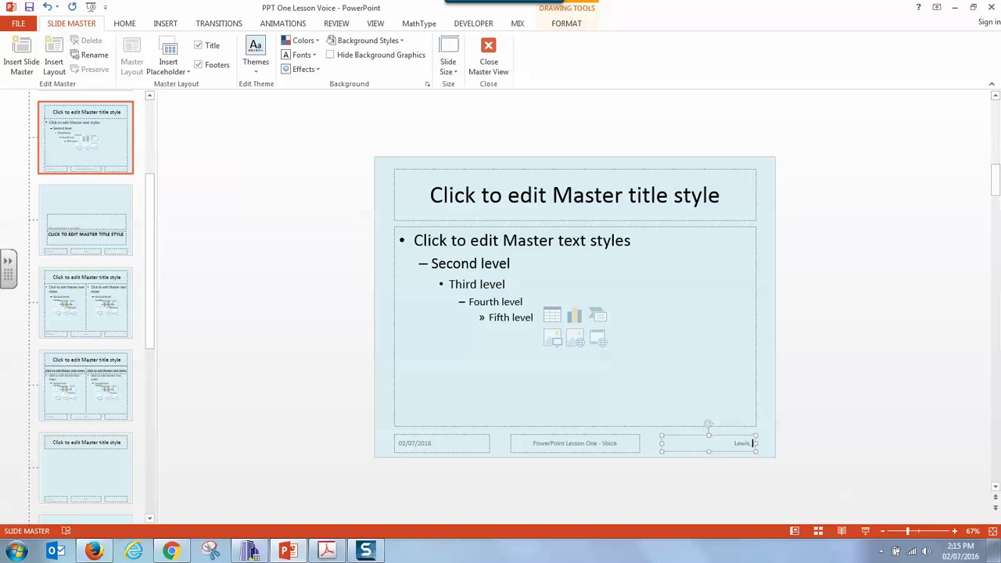
{"action": "type", "text": ", D.L."}
{"action": "left_click", "coordinate": [449, 443]}
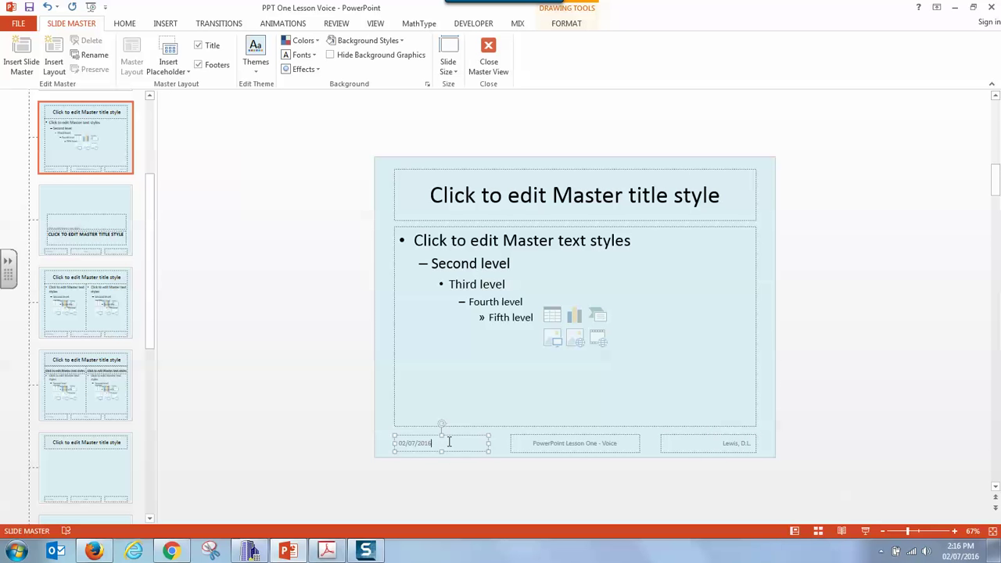
{"action": "left_click_drag", "start_coordinate": [449, 442], "coordinate": [410, 444]}
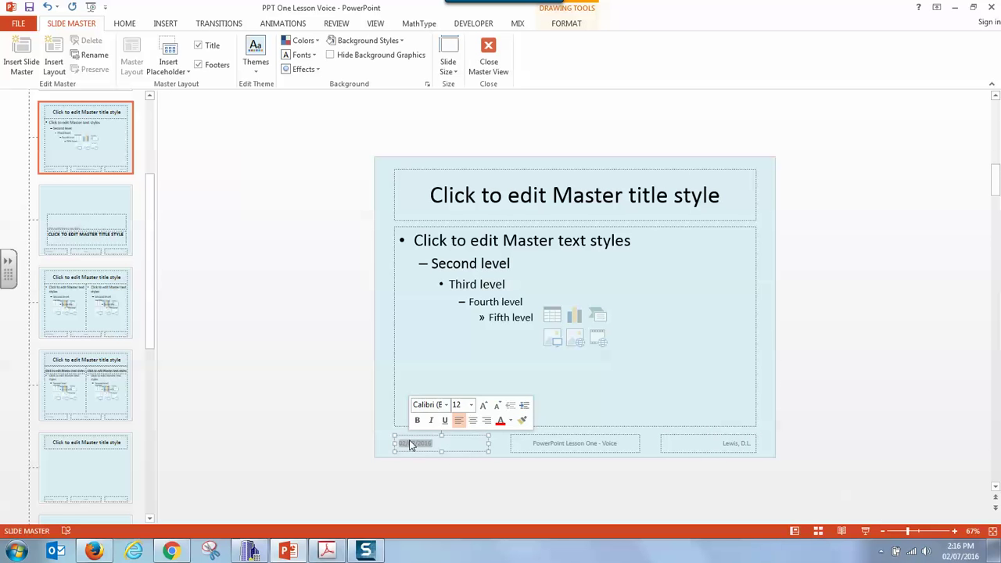
{"action": "left_click", "coordinate": [375, 24]}
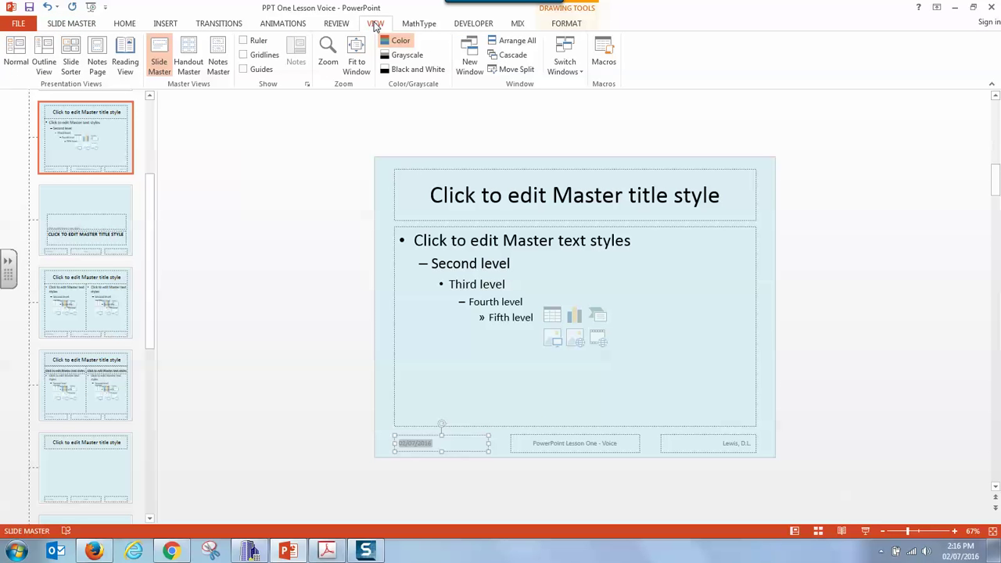
Step: Insert a long-format footer date (Sunday, February 07, 2016) and try automatic updating
{"action": "left_click", "coordinate": [160, 25]}
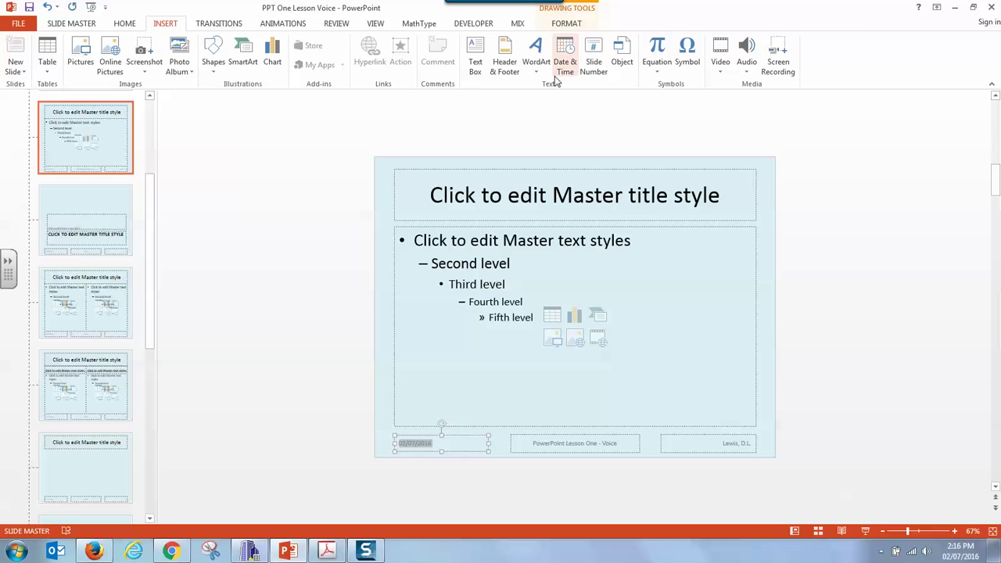
{"action": "left_click", "coordinate": [567, 50]}
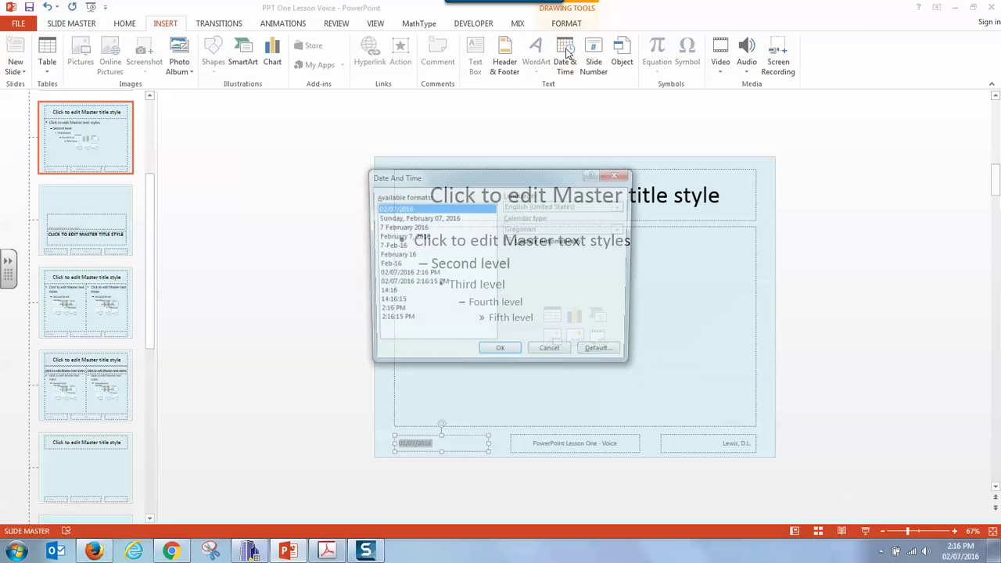
{"action": "left_click_drag", "start_coordinate": [520, 170], "coordinate": [685, 176]}
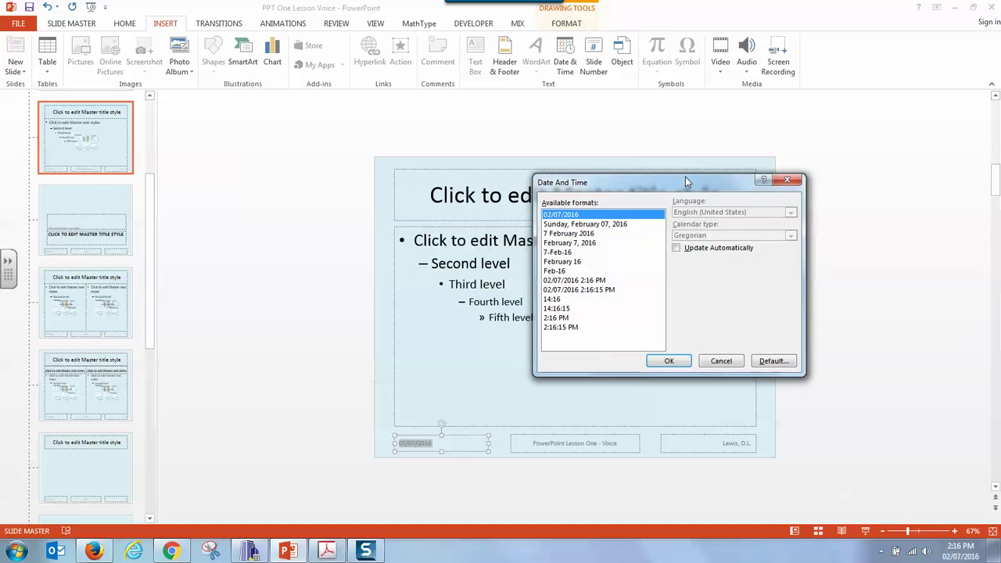
{"action": "left_click", "coordinate": [583, 224]}
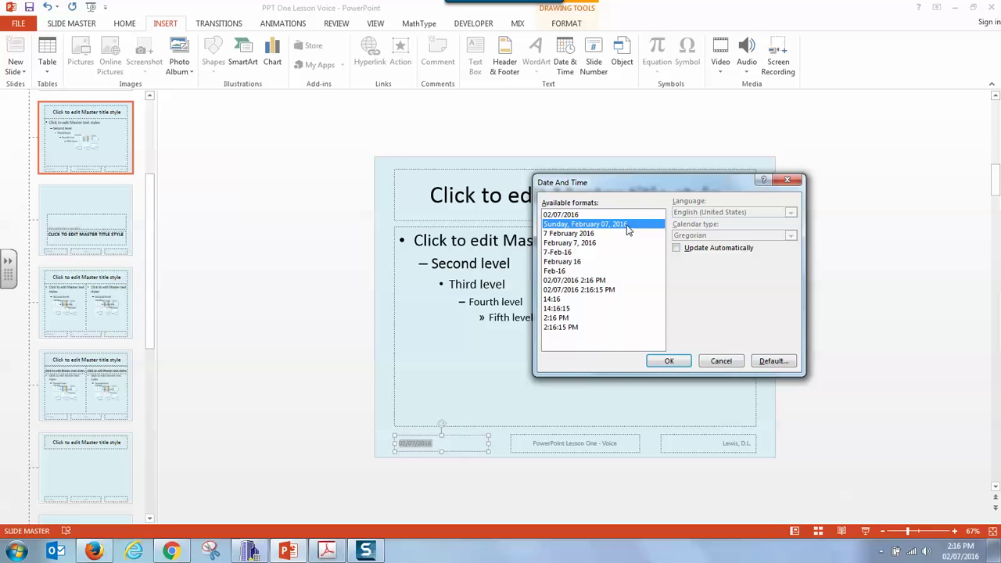
{"action": "left_click", "coordinate": [671, 363]}
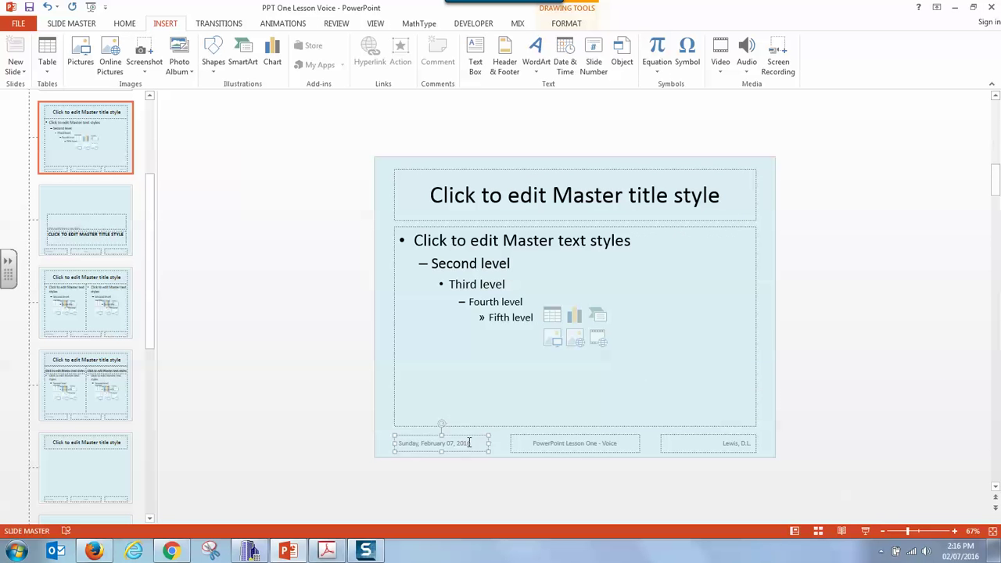
{"action": "left_click_drag", "start_coordinate": [472, 443], "coordinate": [399, 443]}
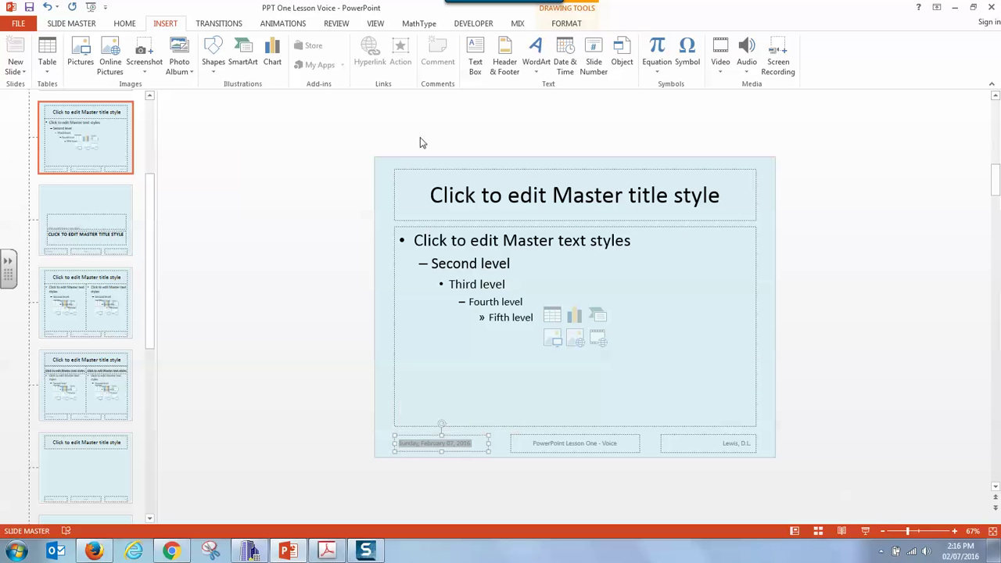
{"action": "left_click", "coordinate": [563, 59]}
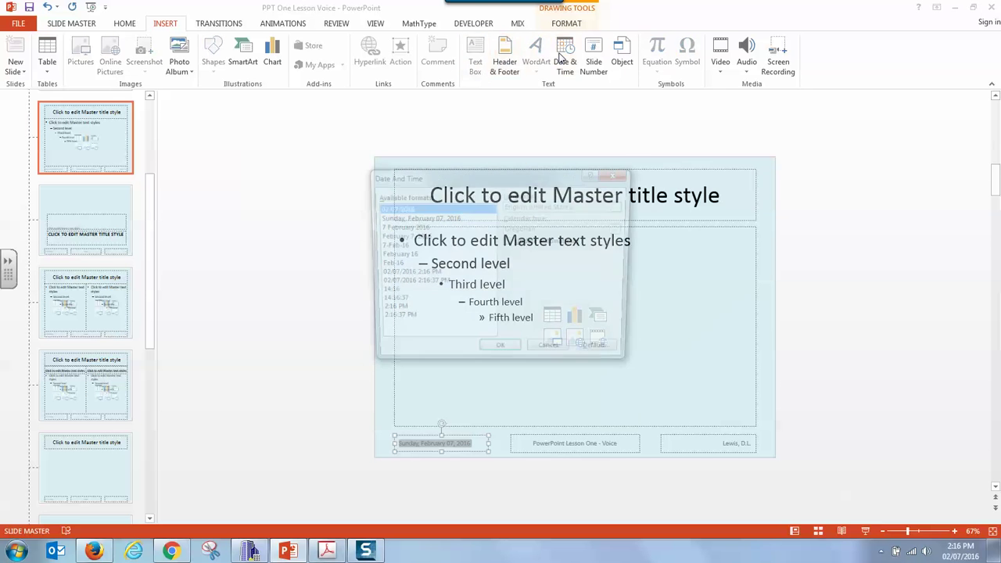
{"action": "left_click_drag", "start_coordinate": [499, 164], "coordinate": [580, 159]}
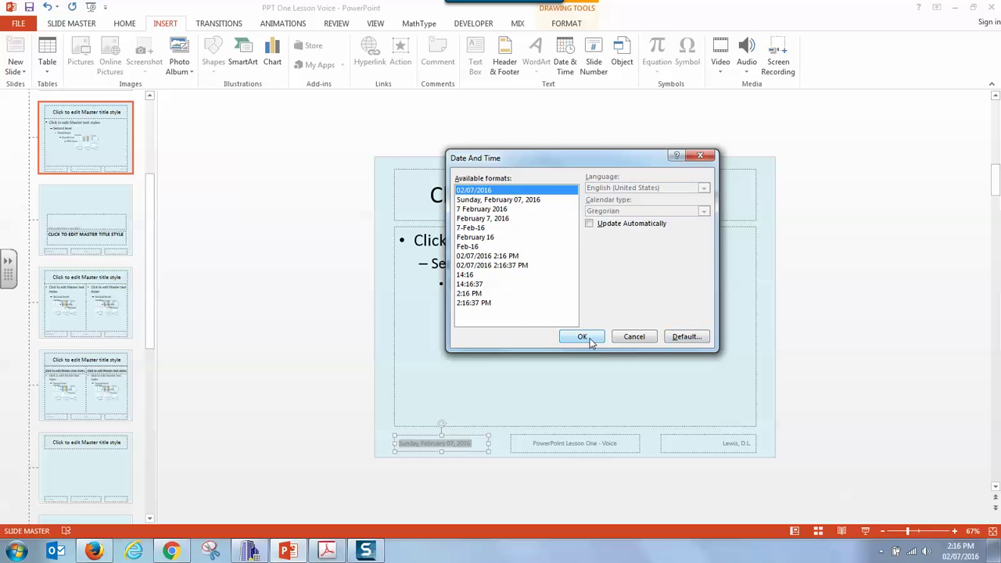
{"action": "left_click", "coordinate": [590, 224]}
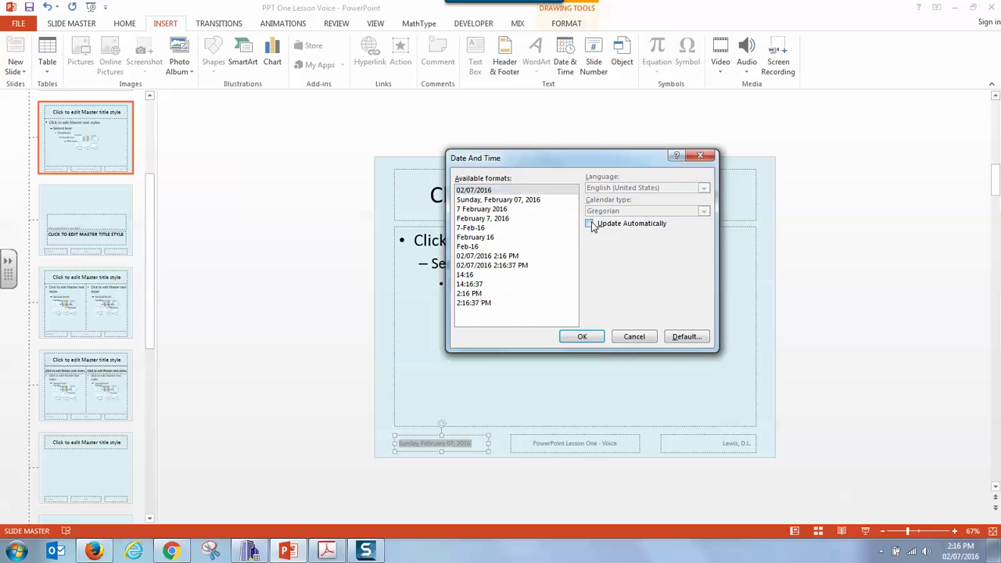
{"action": "left_click", "coordinate": [701, 155]}
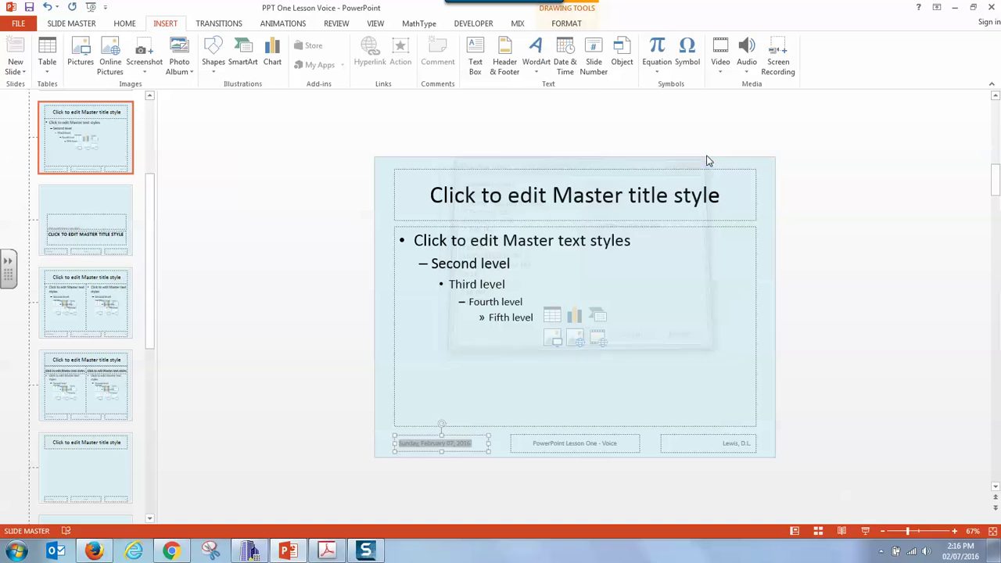
Step: Change the footer date to June 9, 1965, then delete it, leaving the placeholder empty
{"action": "left_click", "coordinate": [474, 442]}
{"action": "left_click_drag", "start_coordinate": [476, 442], "coordinate": [429, 443]}
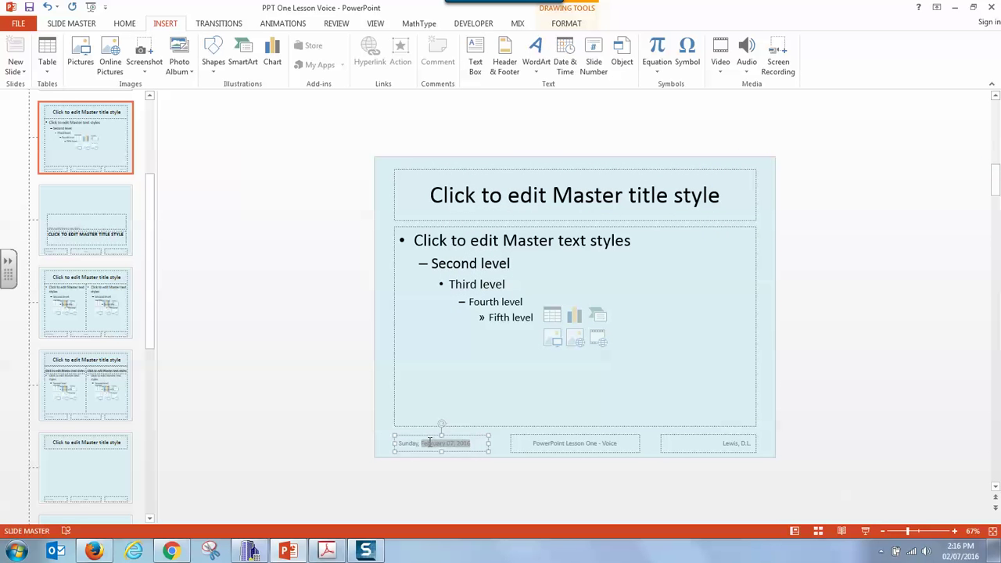
{"action": "key", "text": "BackSpace"}
{"action": "type", "text": "June 9, 1965"}
{"action": "left_click_drag", "start_coordinate": [462, 445], "coordinate": [395, 447]}
{"action": "key", "text": "Delete"}
Step: Back in Normal view, replace slide 3's 'Fixed Date' text with the long weekday date
{"action": "left_click", "coordinate": [375, 23]}
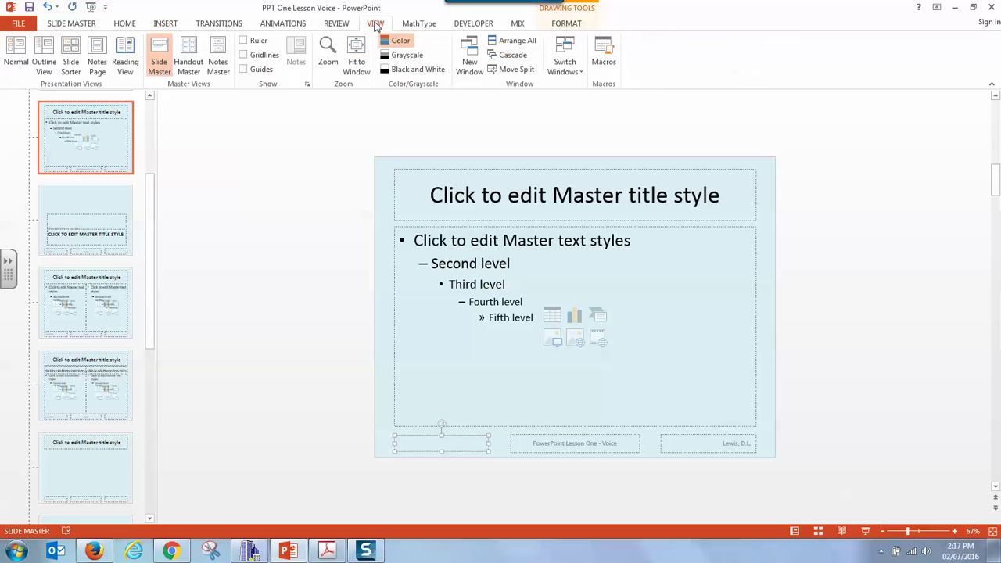
{"action": "left_click", "coordinate": [15, 66]}
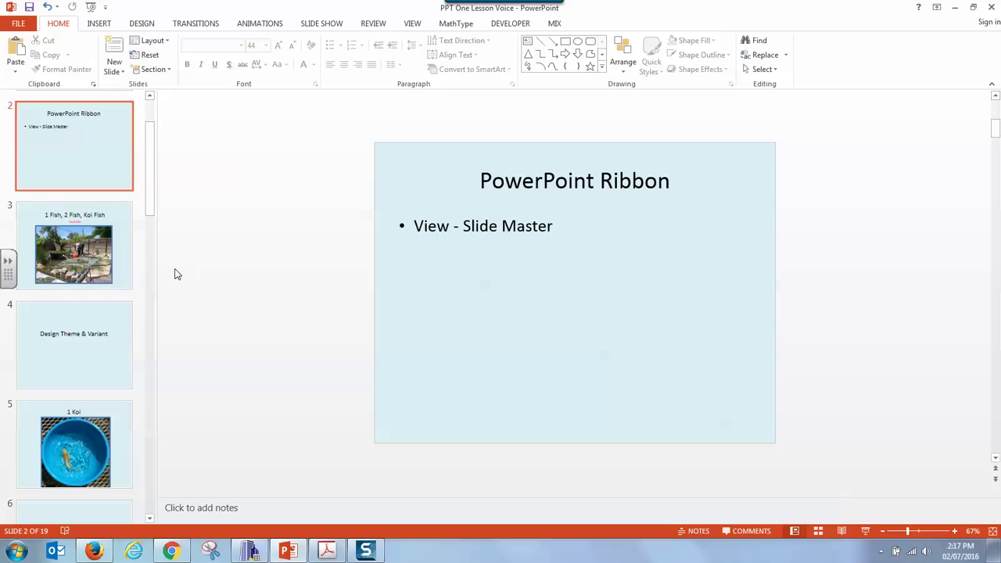
{"action": "key", "text": "Down"}
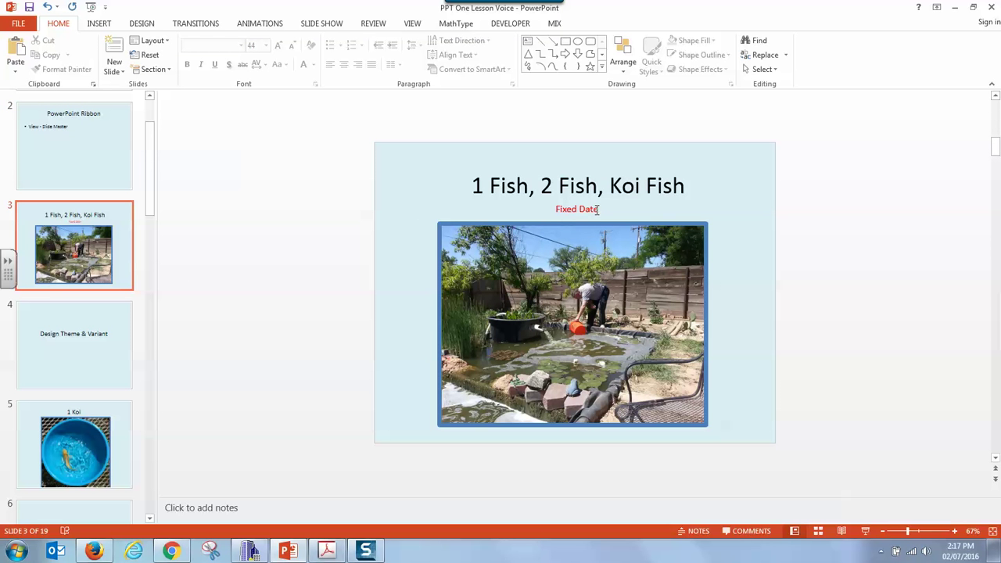
{"action": "left_click_drag", "start_coordinate": [600, 212], "coordinate": [562, 213]}
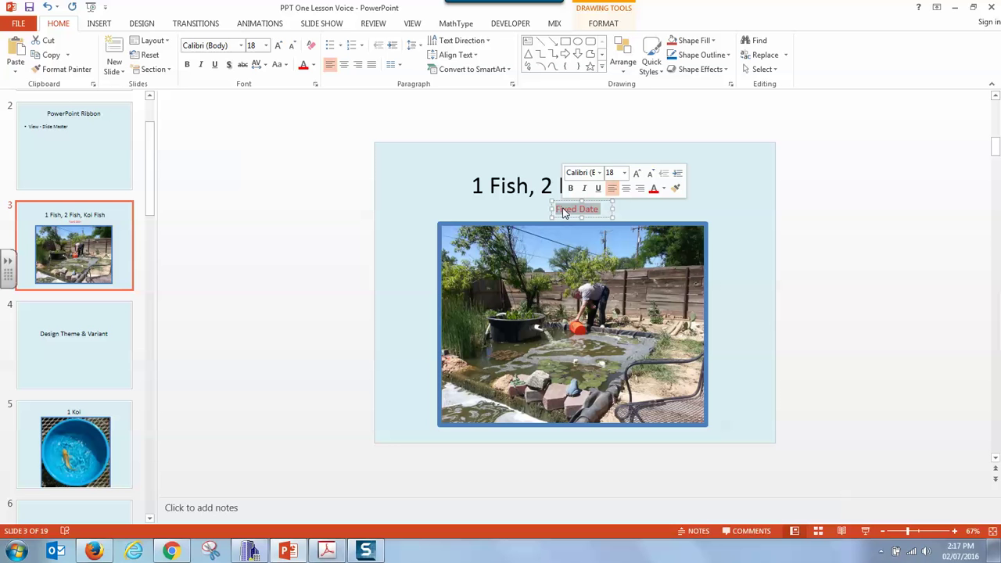
{"action": "left_click", "coordinate": [96, 24]}
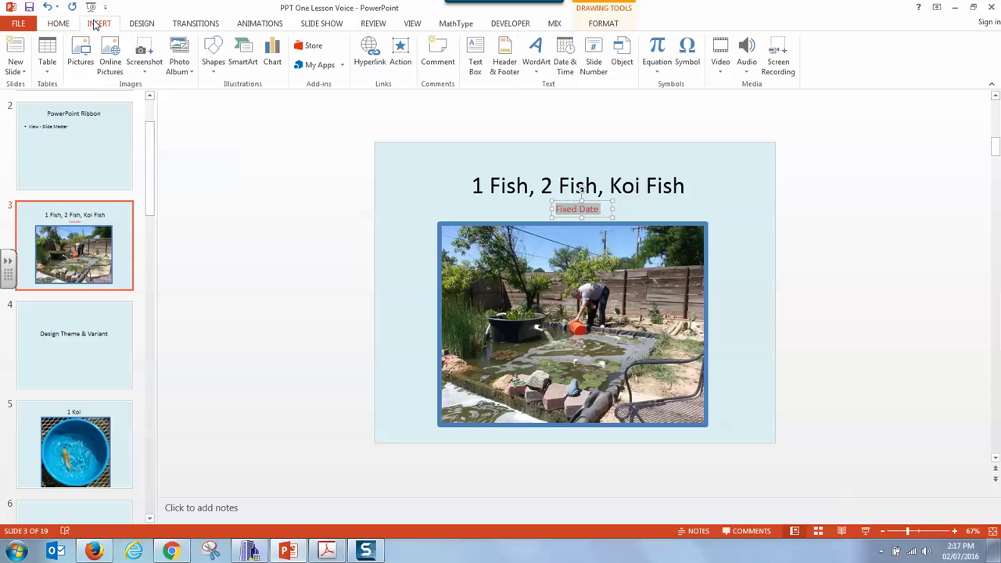
{"action": "left_click", "coordinate": [565, 67]}
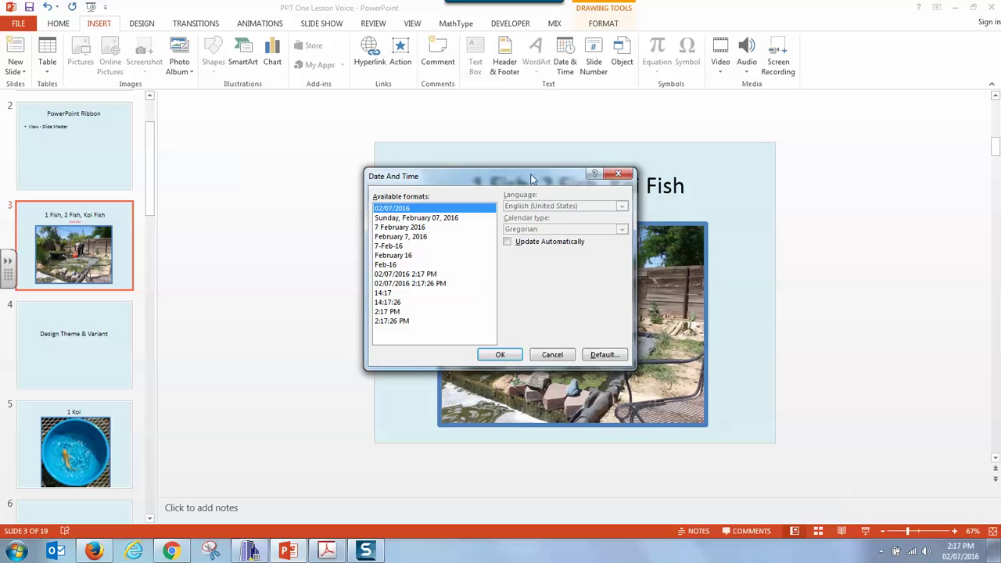
{"action": "left_click_drag", "start_coordinate": [533, 177], "coordinate": [385, 170]}
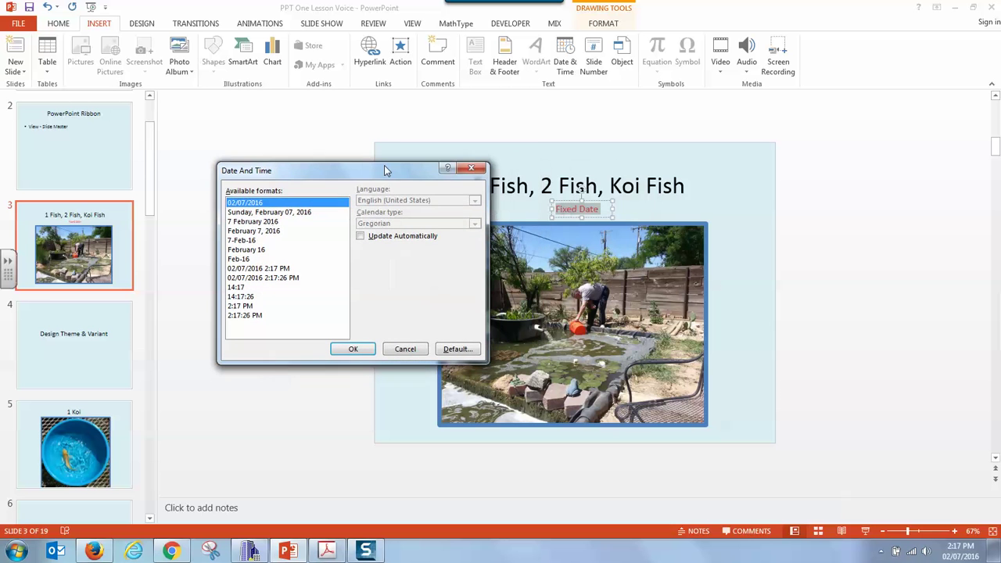
{"action": "left_click", "coordinate": [274, 212]}
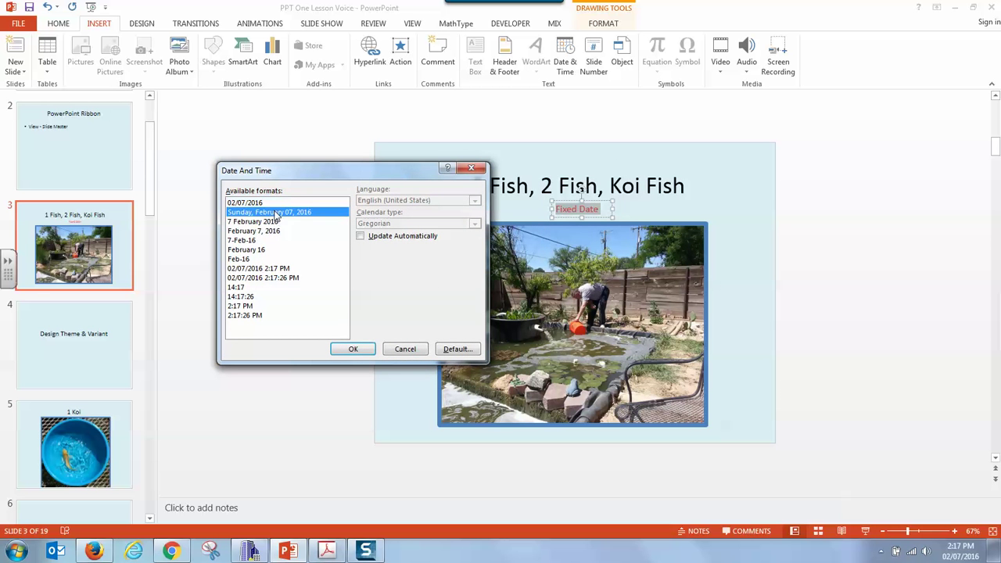
{"action": "left_click", "coordinate": [353, 349]}
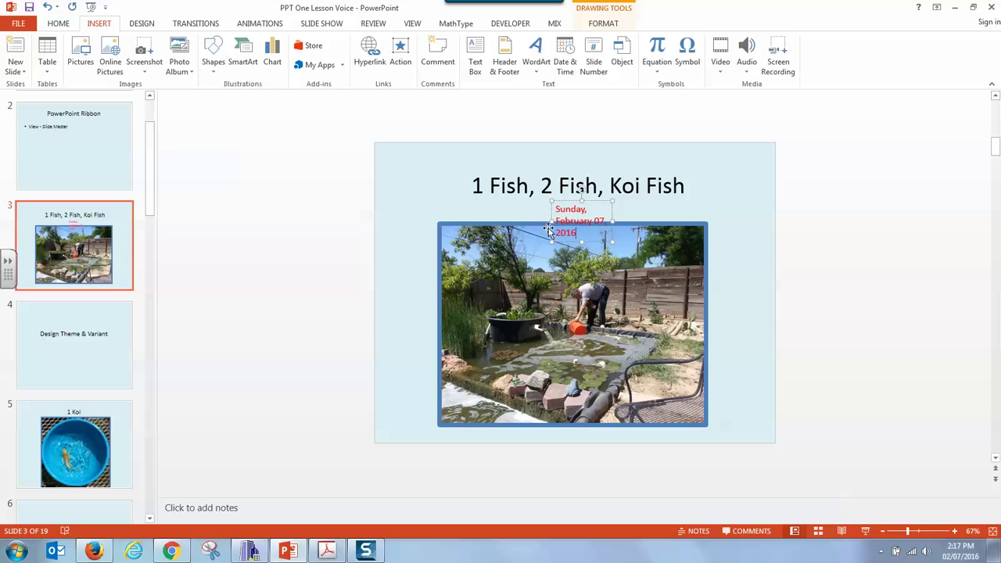
Step: Widen the date box to one line and edit it to Sunday, January 09, 2016
{"action": "left_click_drag", "start_coordinate": [550, 223], "coordinate": [501, 221]}
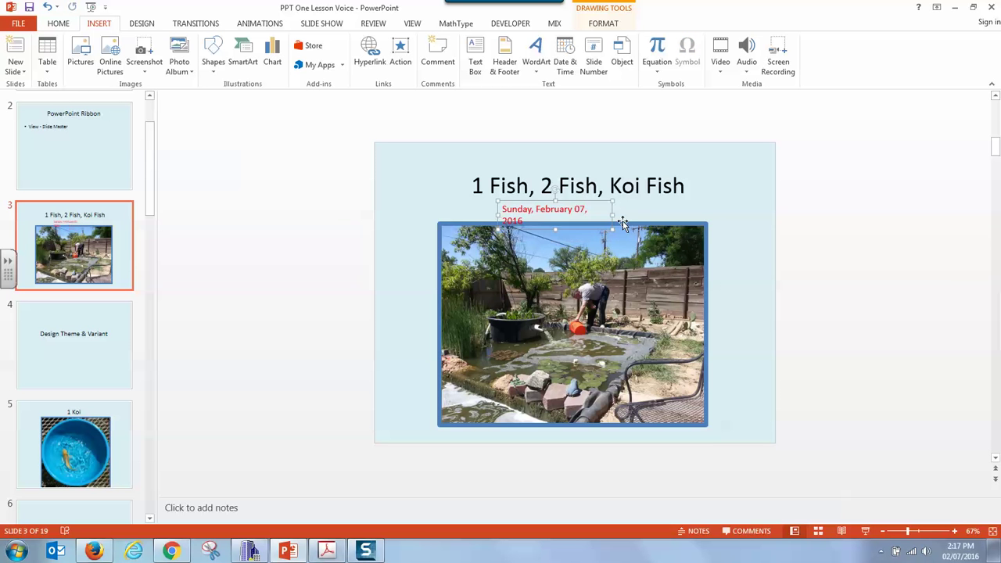
{"action": "left_click_drag", "start_coordinate": [613, 218], "coordinate": [658, 210]}
{"action": "left_click_drag", "start_coordinate": [573, 208], "coordinate": [530, 207]}
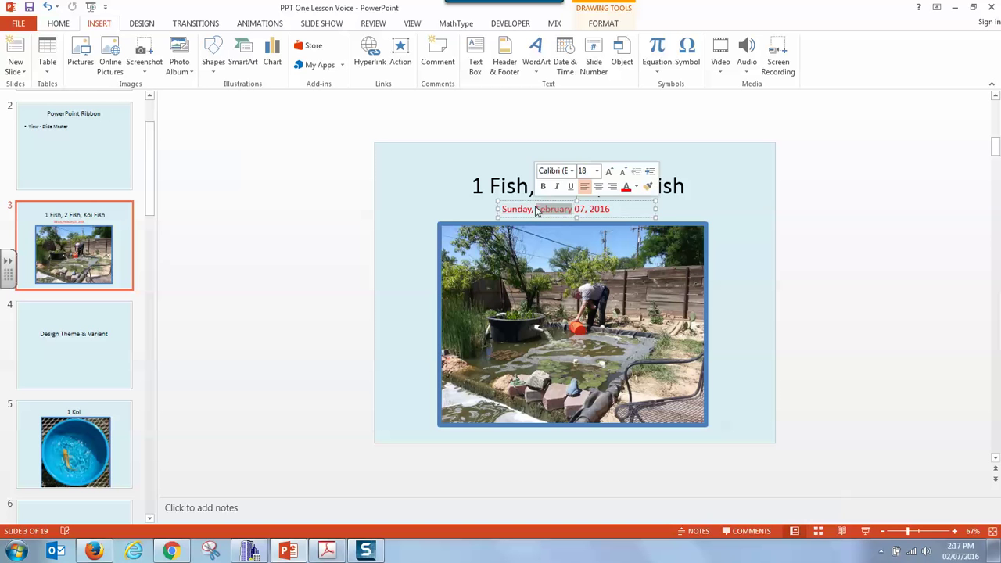
{"action": "type", "text": "January"}
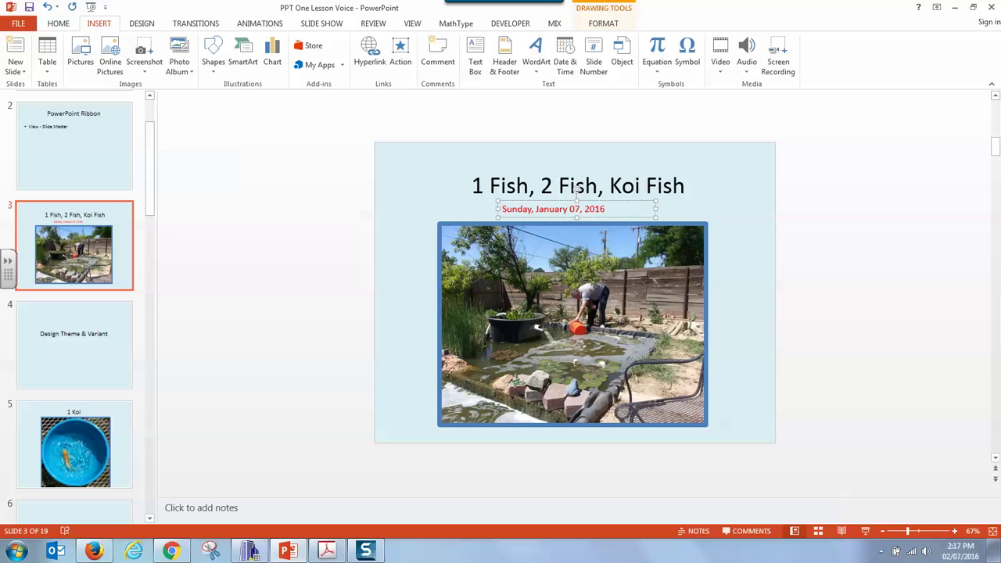
{"action": "key", "text": "Right"}
{"action": "key", "text": "Right"}
{"action": "key", "text": "Right"}
{"action": "key", "text": "BackSpace"}
{"action": "type", "text": "9"}
Step: On slide 4, apply the Feathered theme to the whole deck from the Themes gallery
{"action": "left_click", "coordinate": [110, 332]}
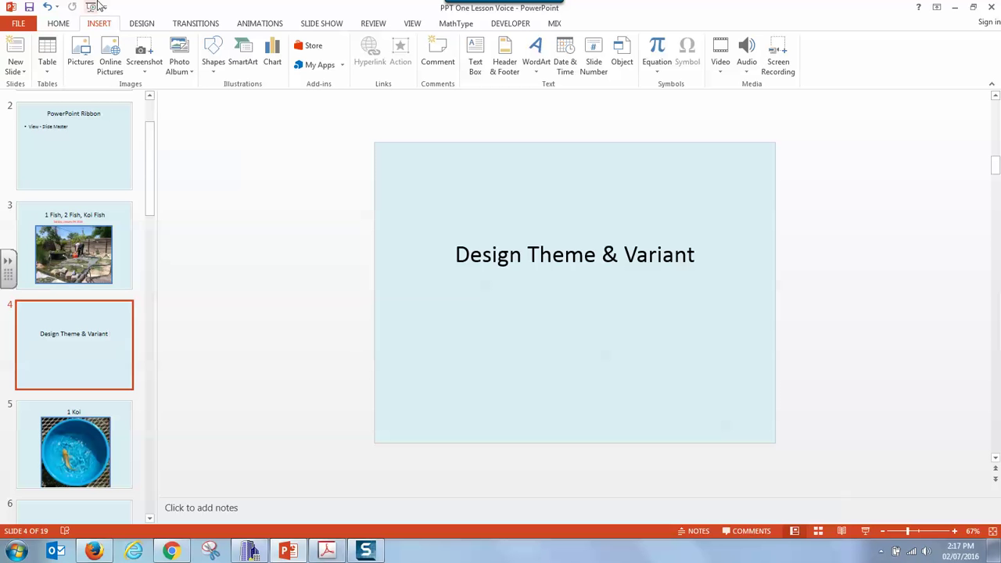
{"action": "left_click", "coordinate": [56, 23]}
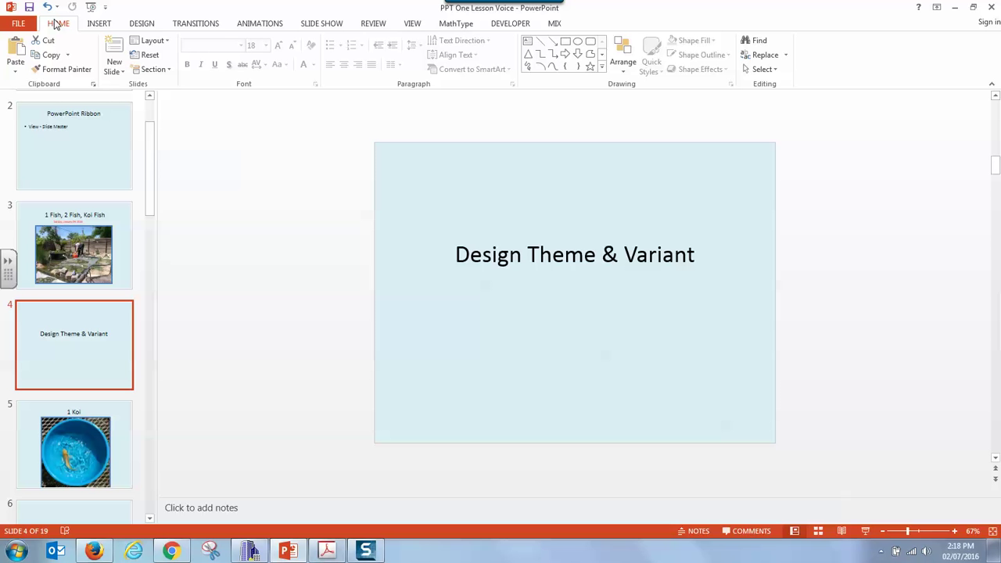
{"action": "left_click", "coordinate": [141, 25]}
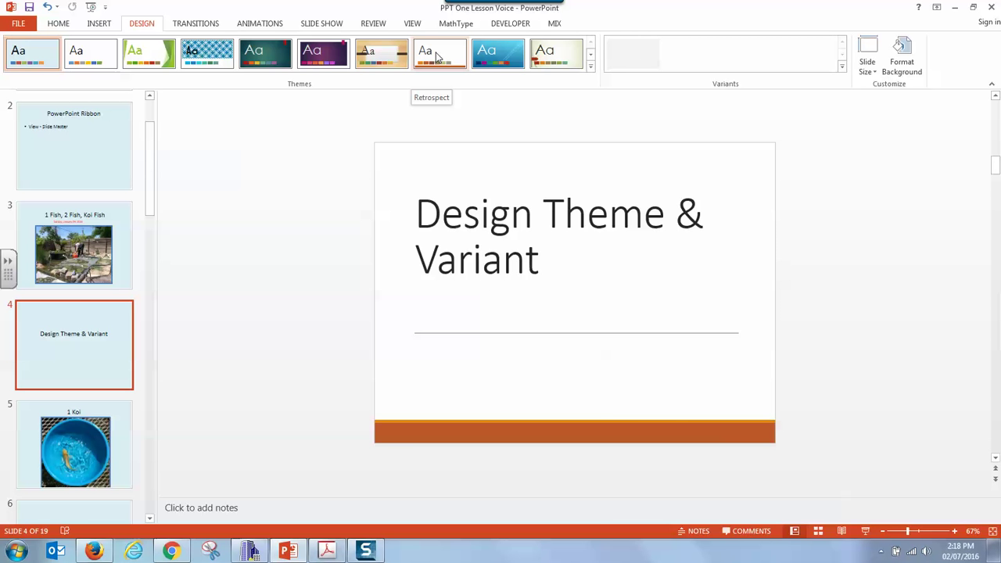
{"action": "left_click", "coordinate": [592, 69]}
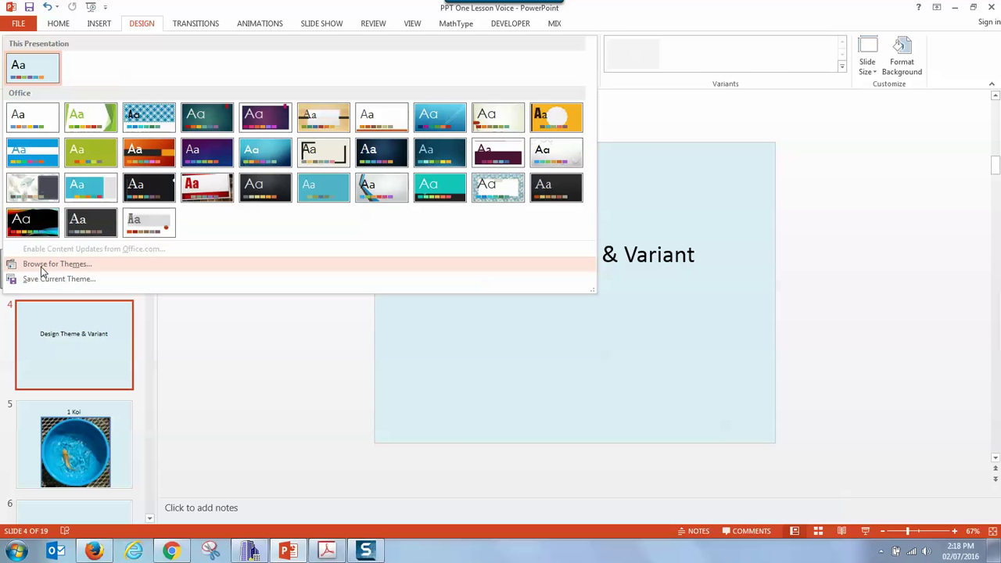
{"action": "left_click", "coordinate": [33, 198]}
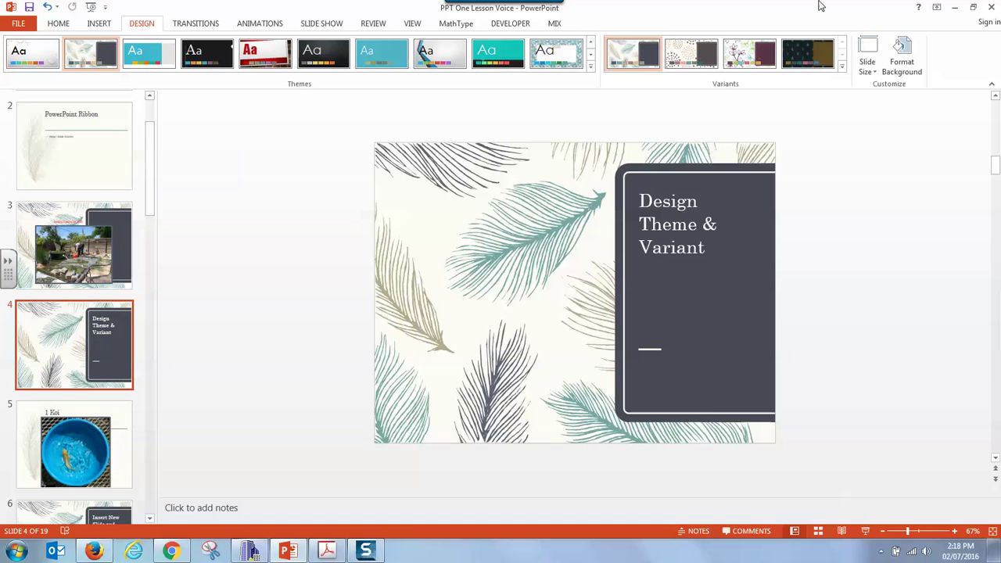
Step: Give Feathered its pink-dot variant with the dark Style 12 background, and save
{"action": "left_click", "coordinate": [842, 67]}
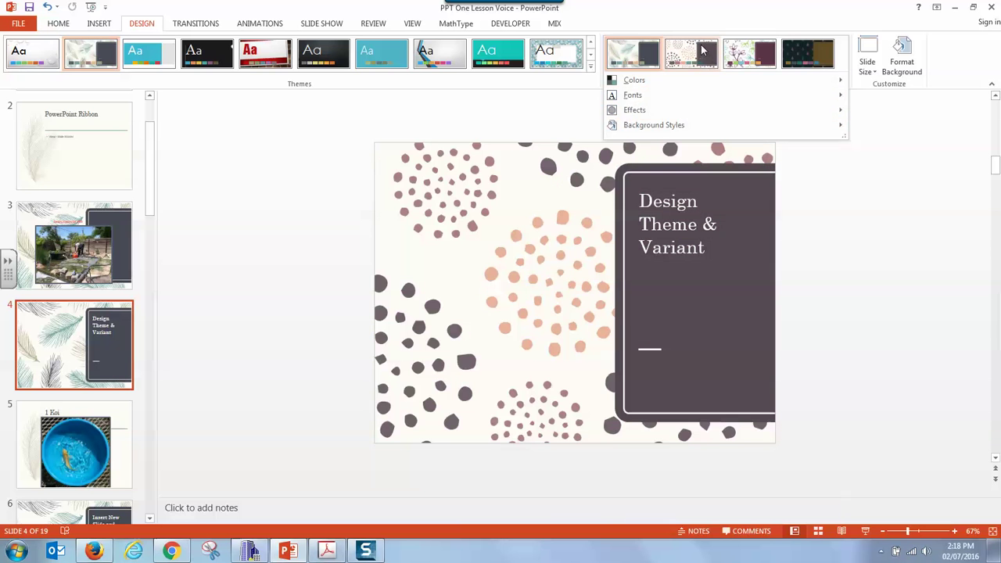
{"action": "left_click", "coordinate": [680, 65]}
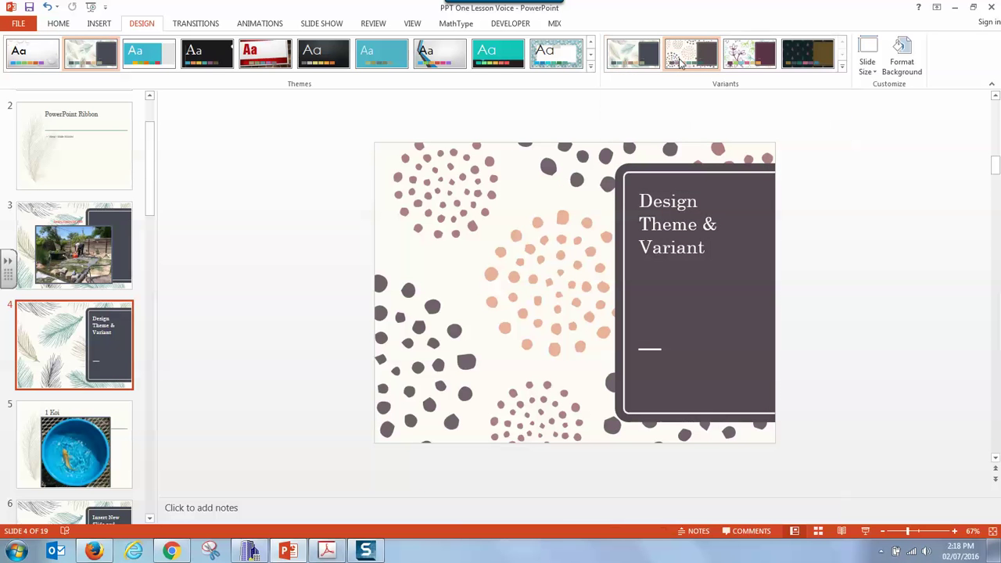
{"action": "left_click", "coordinate": [843, 68]}
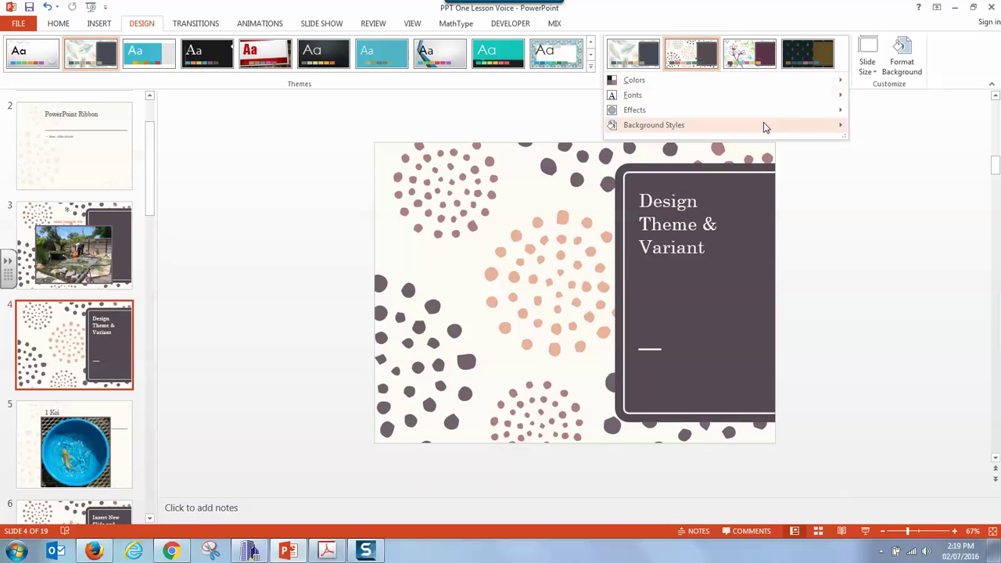
{"action": "mouse_move", "coordinate": [763, 128]}
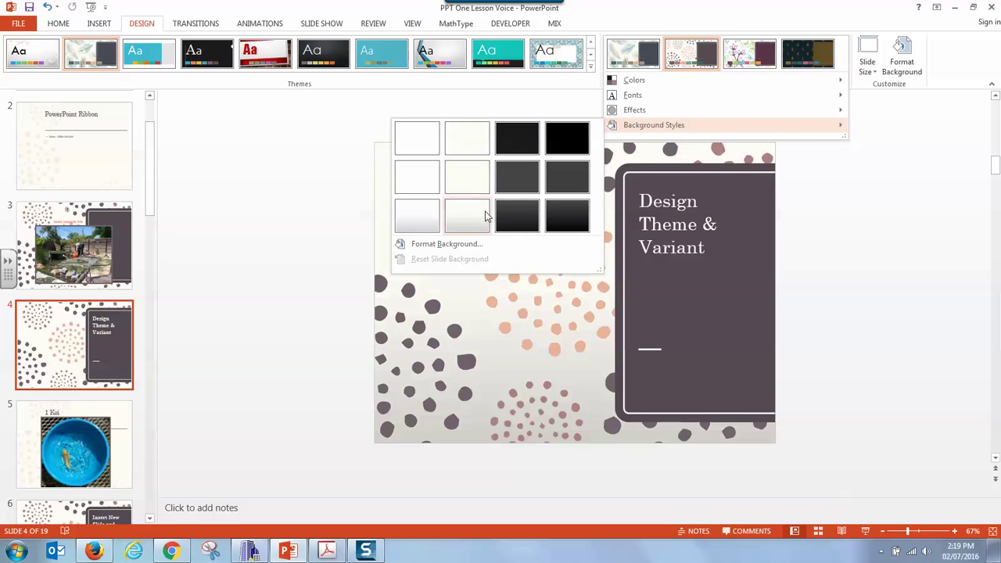
{"action": "left_click", "coordinate": [571, 227]}
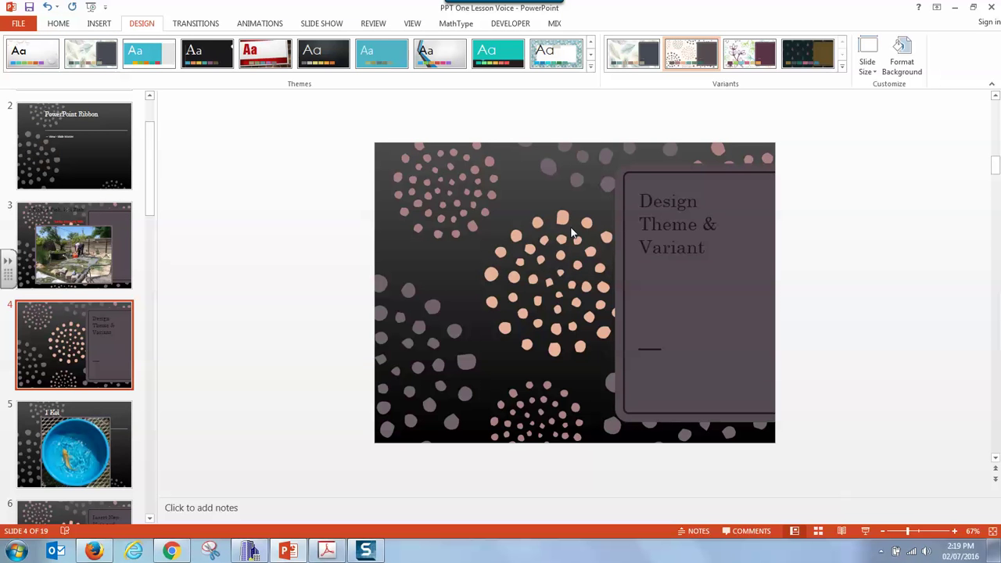
{"action": "left_click", "coordinate": [29, 8]}
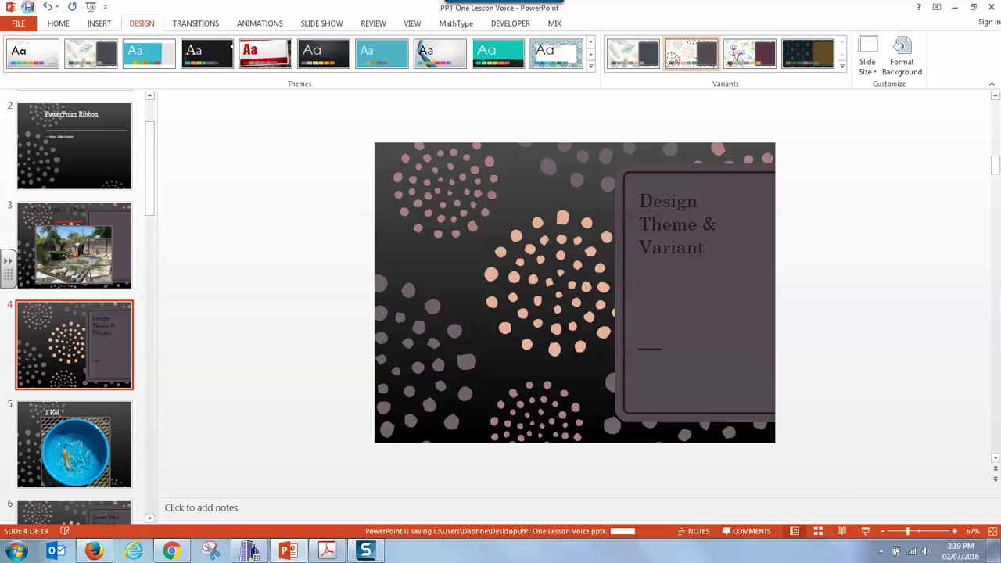
Step: Apply the water-drop theme in its light blue variant, save, and scroll to slide 5
{"action": "left_click", "coordinate": [47, 62]}
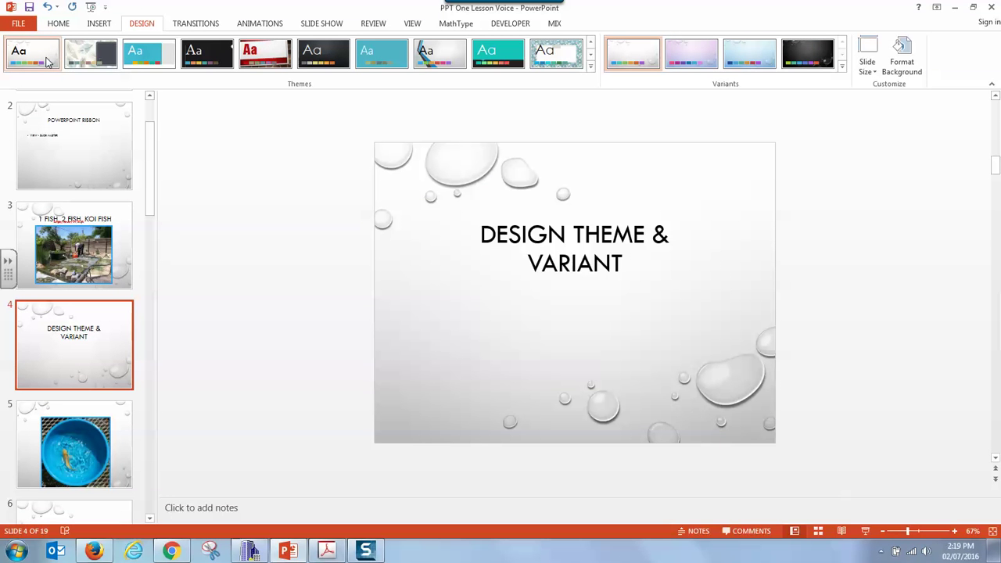
{"action": "left_click", "coordinate": [755, 62]}
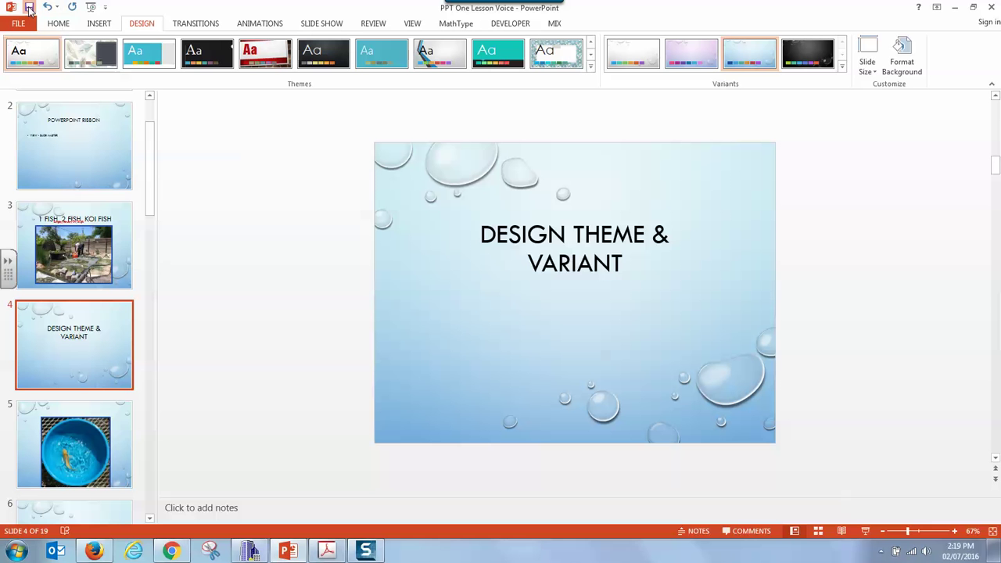
{"action": "left_click", "coordinate": [29, 7]}
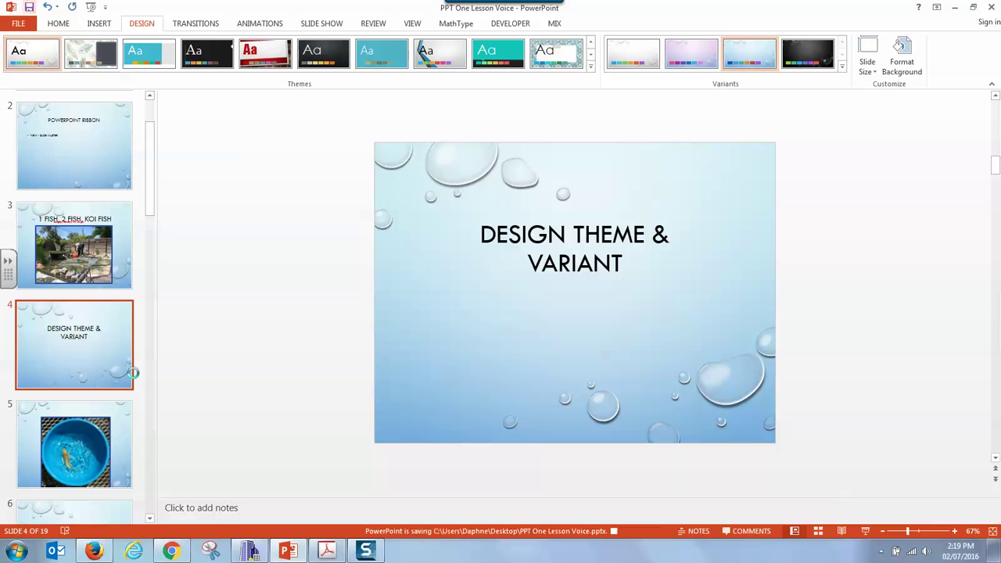
{"action": "left_click", "coordinate": [149, 518]}
{"action": "scroll", "coordinate": [150, 518], "scroll_direction": "down", "scroll_amount": 5}
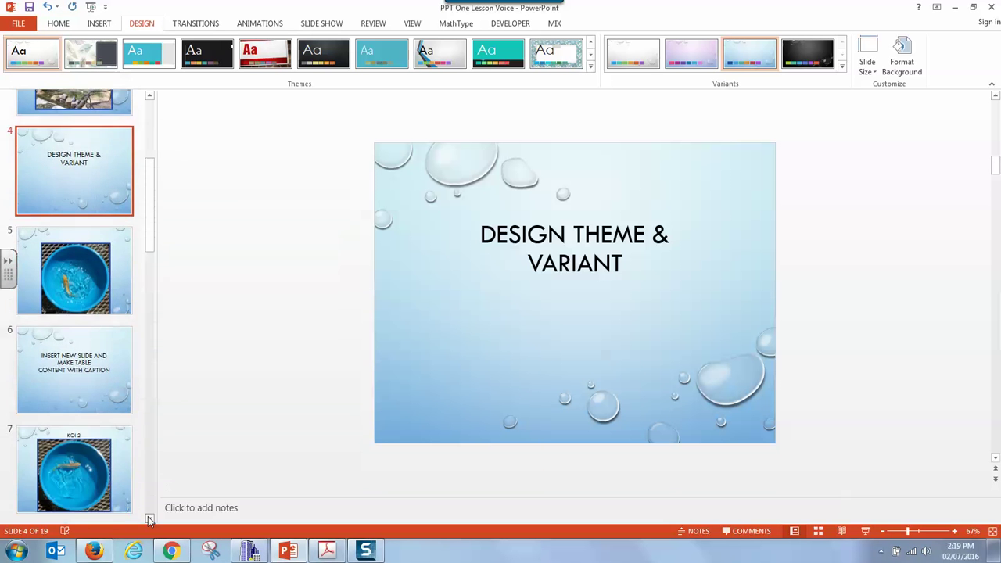
Step: Add a new Content with Caption slide after slide 6
{"action": "left_click", "coordinate": [85, 175]}
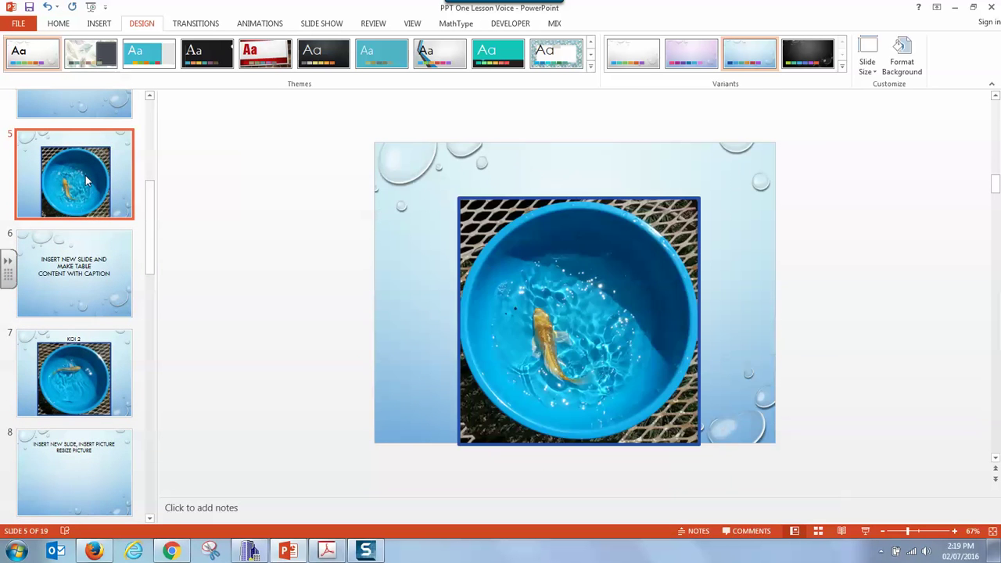
{"action": "key", "text": "Down"}
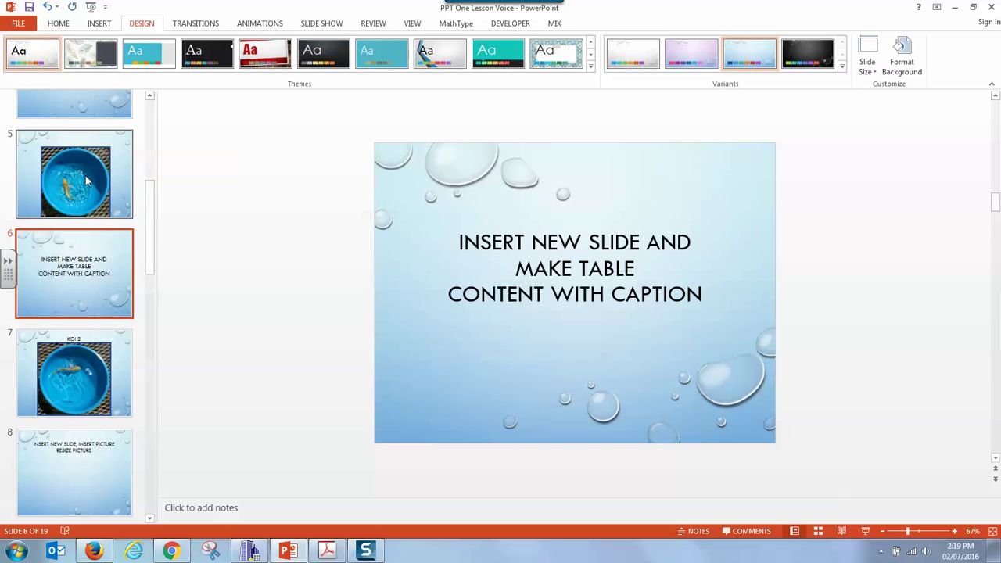
{"action": "left_click", "coordinate": [52, 24]}
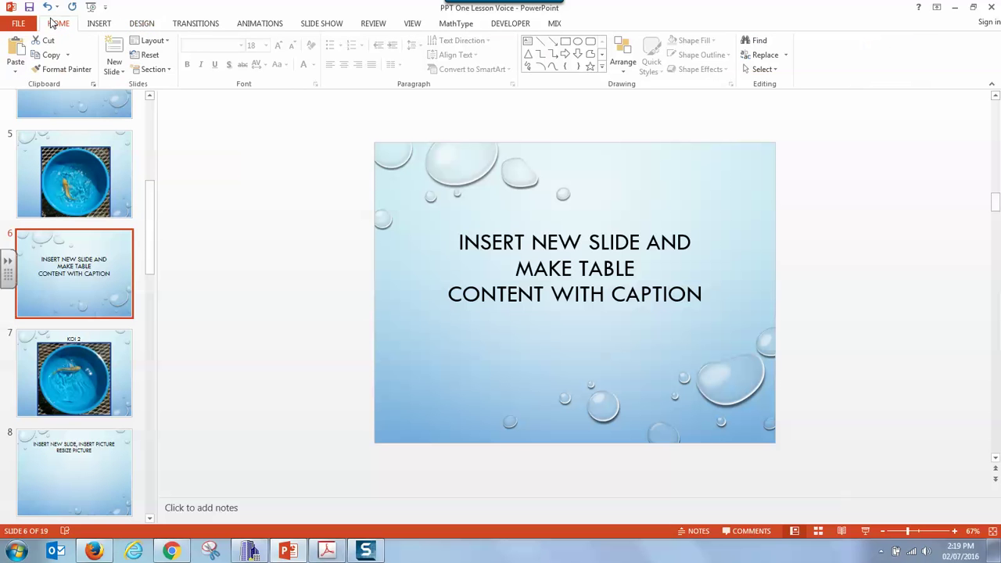
{"action": "left_click", "coordinate": [123, 72]}
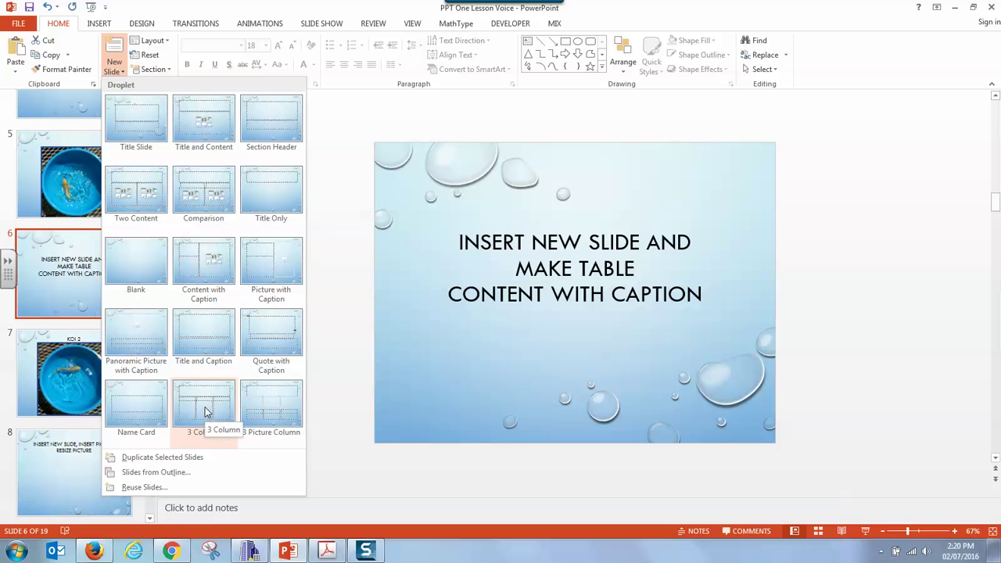
{"action": "left_click", "coordinate": [207, 261]}
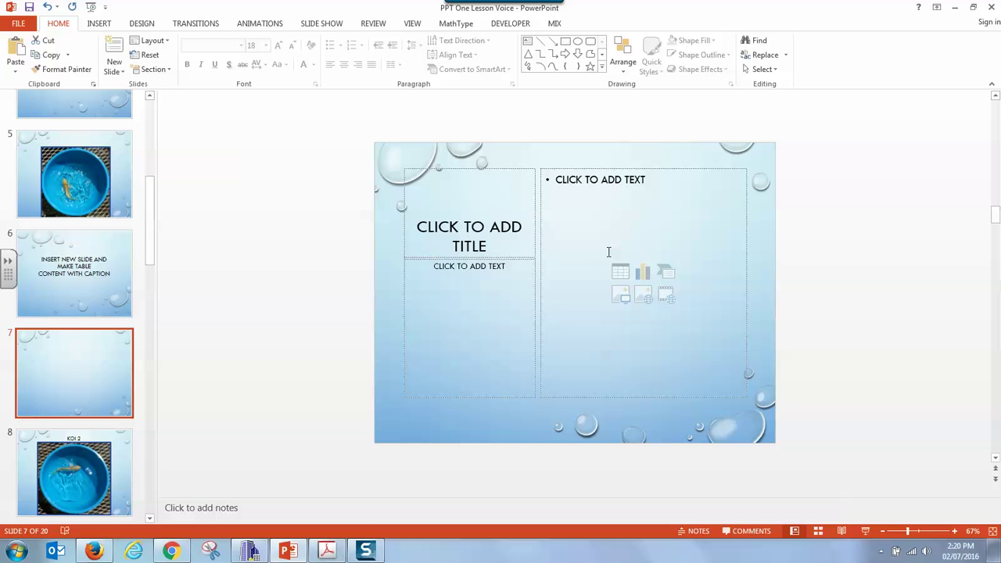
Step: Insert a four-column, eight-row table and type Data, Column and Row into its cells
{"action": "left_click", "coordinate": [622, 275]}
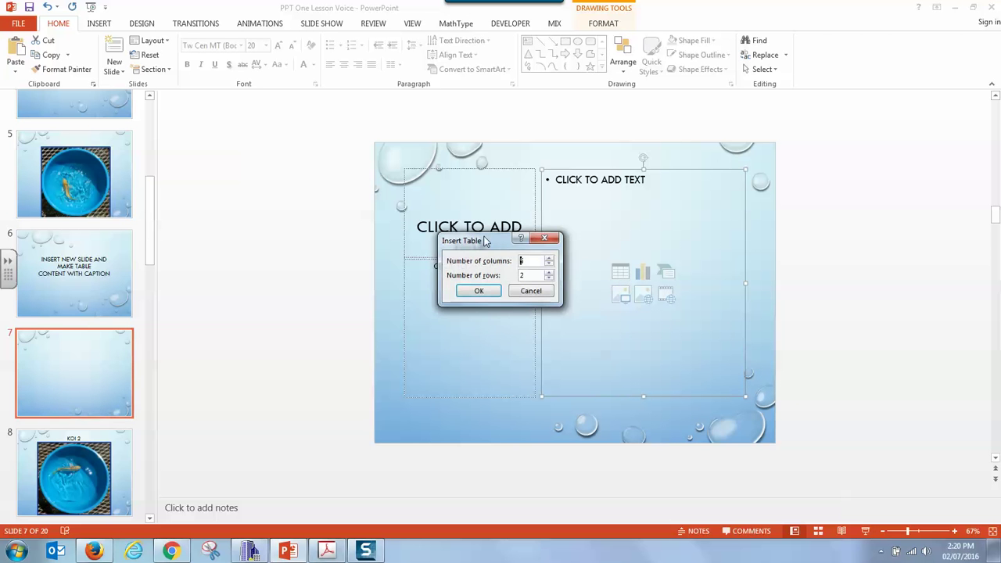
{"action": "left_click_drag", "start_coordinate": [485, 240], "coordinate": [719, 182]}
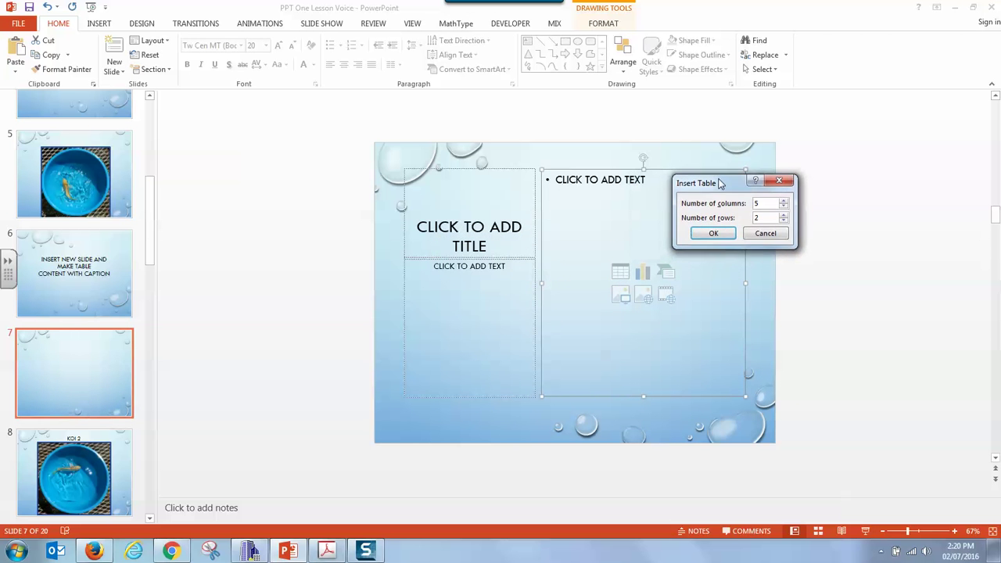
{"action": "left_click", "coordinate": [783, 215]}
{"action": "left_click", "coordinate": [711, 233]}
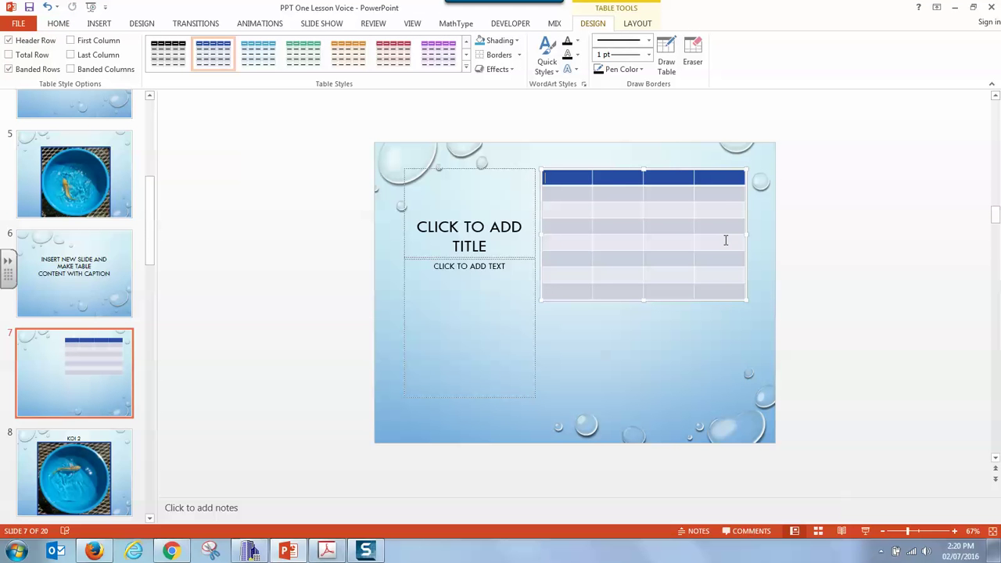
{"action": "type", "text": "Data"}
{"action": "type", "text": "Col"}
{"action": "type", "text": "Row"}
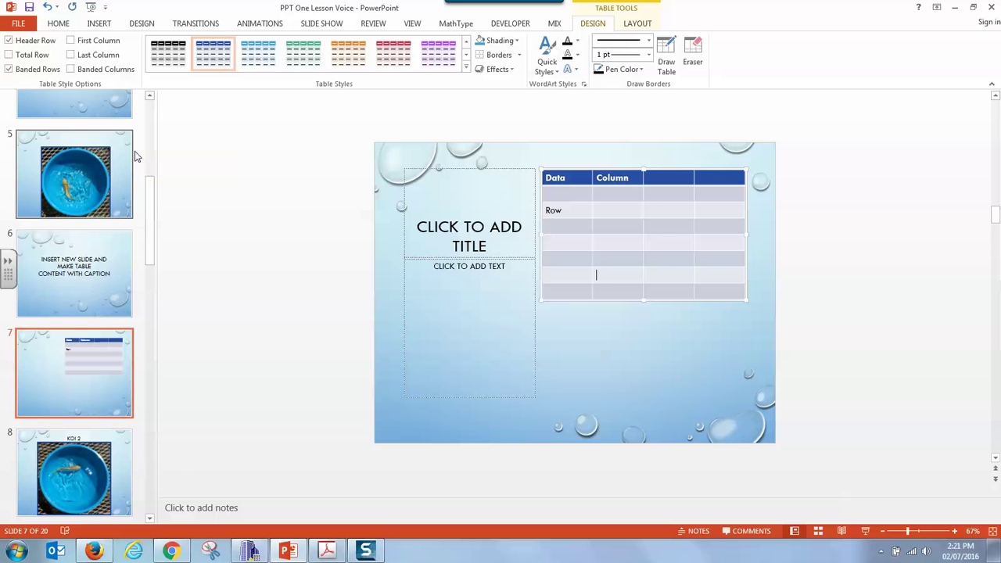
{"action": "left_click", "coordinate": [467, 70]}
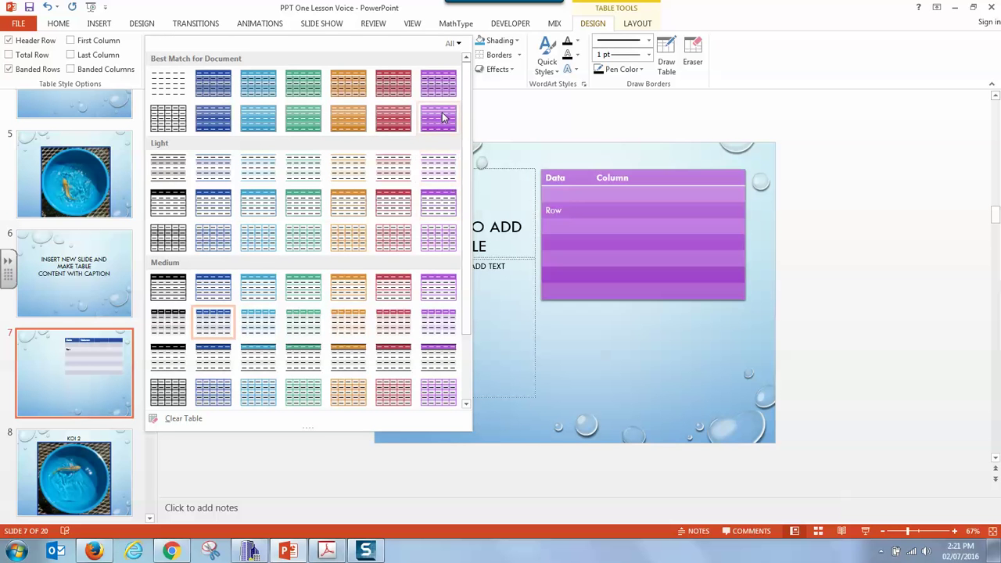
Step: Apply a light green table style, save the deck, and move to slide 9
{"action": "left_click", "coordinate": [316, 231]}
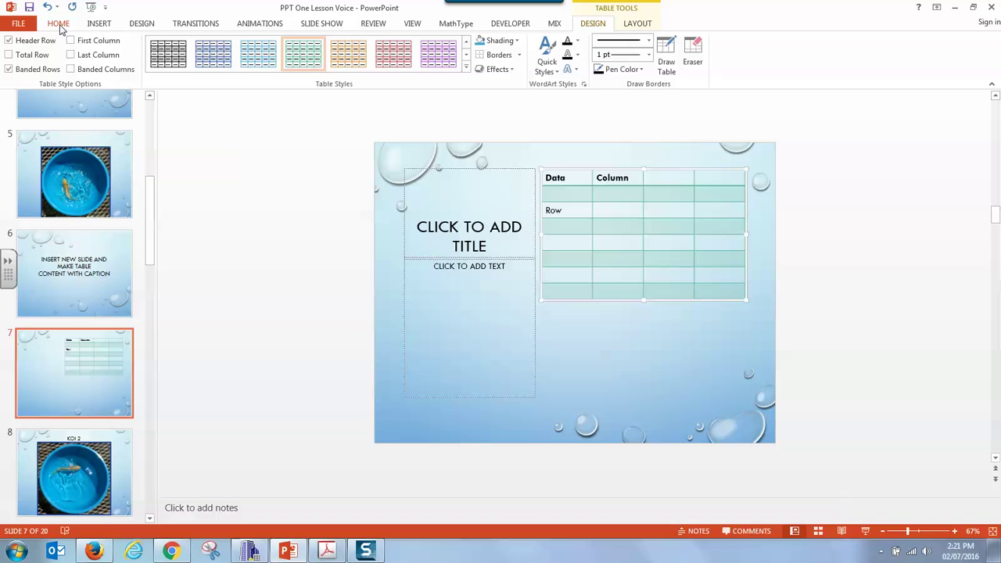
{"action": "left_click", "coordinate": [29, 7]}
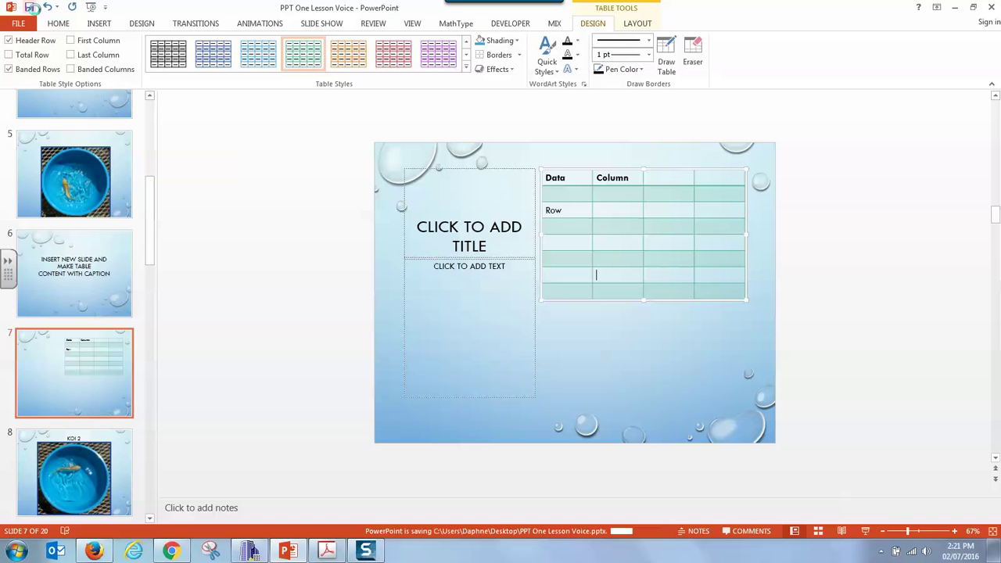
{"action": "left_click", "coordinate": [59, 25]}
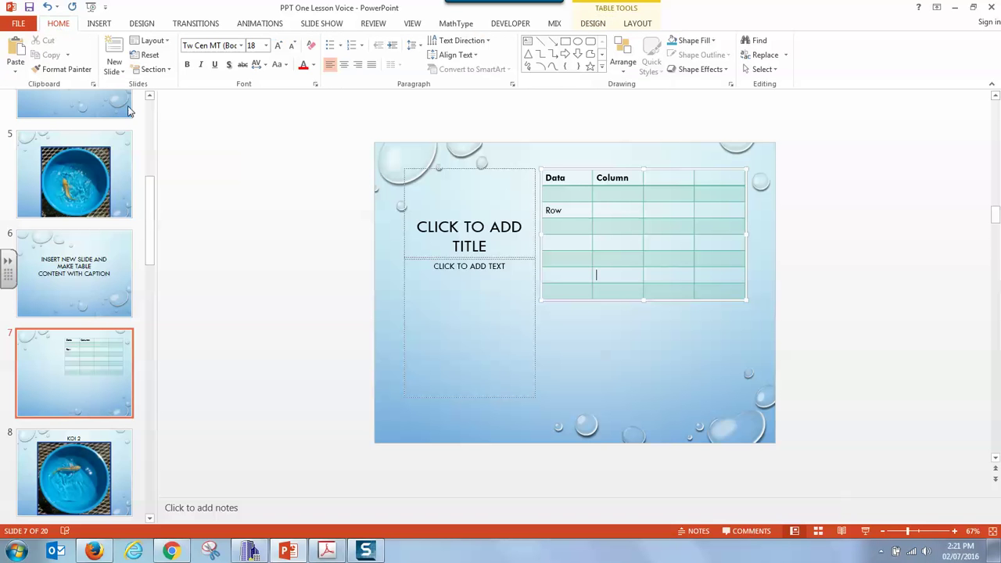
{"action": "left_click", "coordinate": [87, 371]}
{"action": "key", "text": "Down"}
{"action": "key", "text": "Down"}
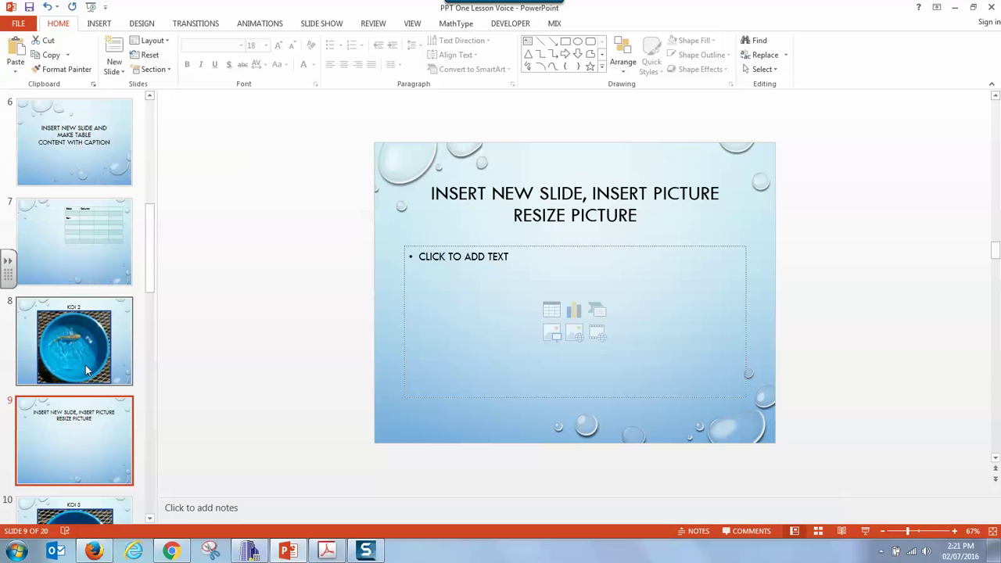
Step: Select the KOI 3 slide and add a Picture with Caption slide after it
{"action": "key", "text": "Down"}
{"action": "key", "text": "Down"}
{"action": "key", "text": "Down"}
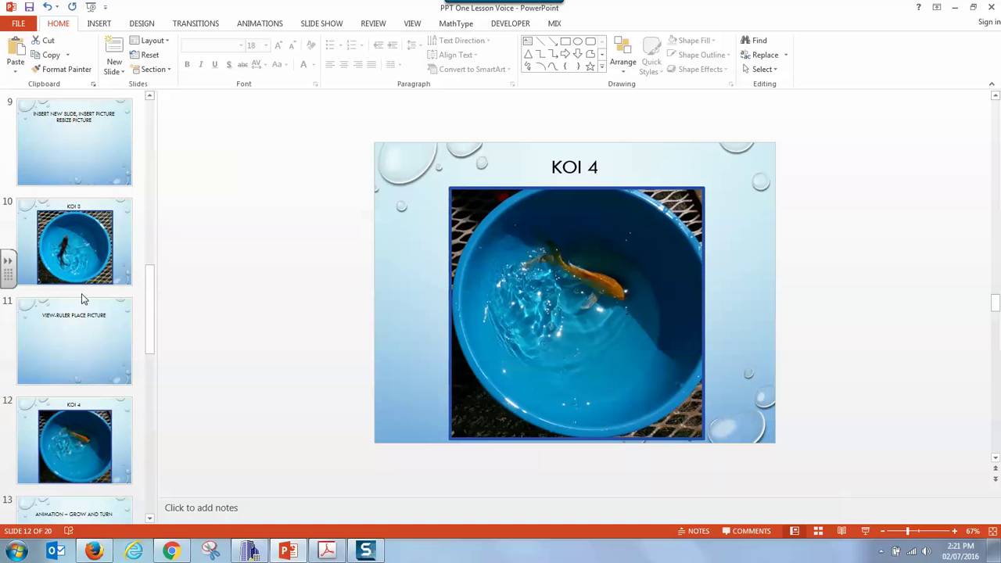
{"action": "left_click", "coordinate": [81, 294]}
{"action": "left_click", "coordinate": [97, 25]}
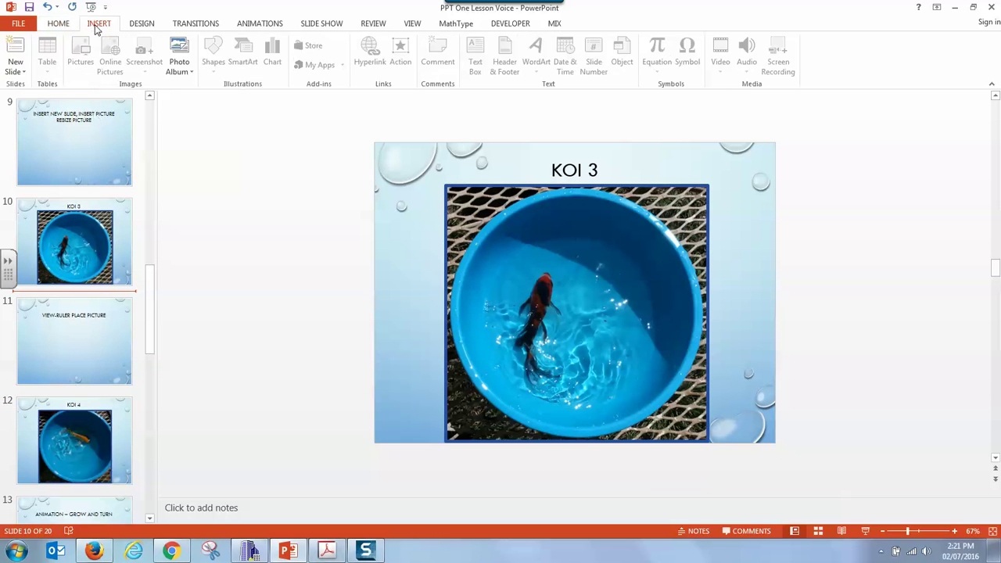
{"action": "left_click", "coordinate": [60, 24]}
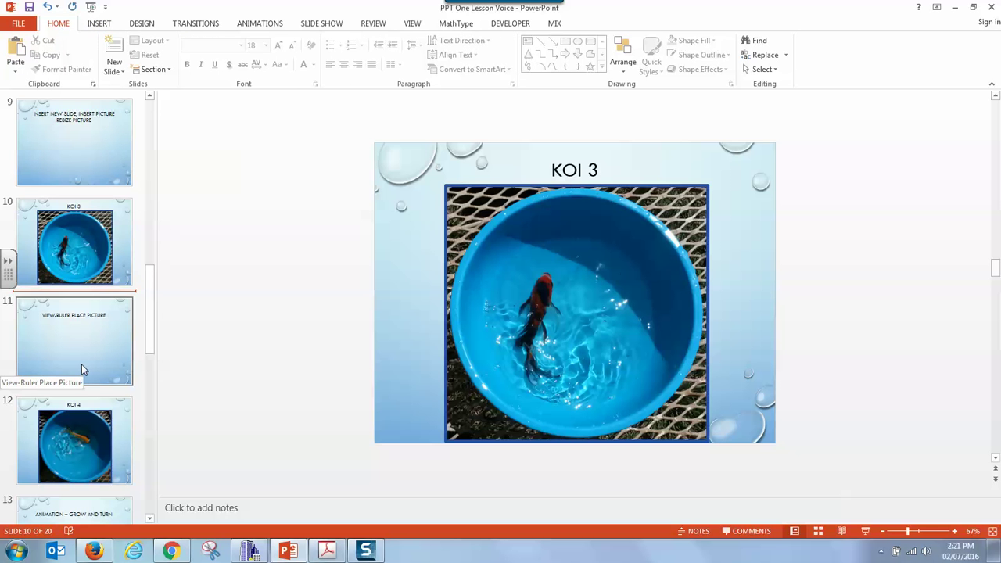
{"action": "left_click", "coordinate": [95, 246]}
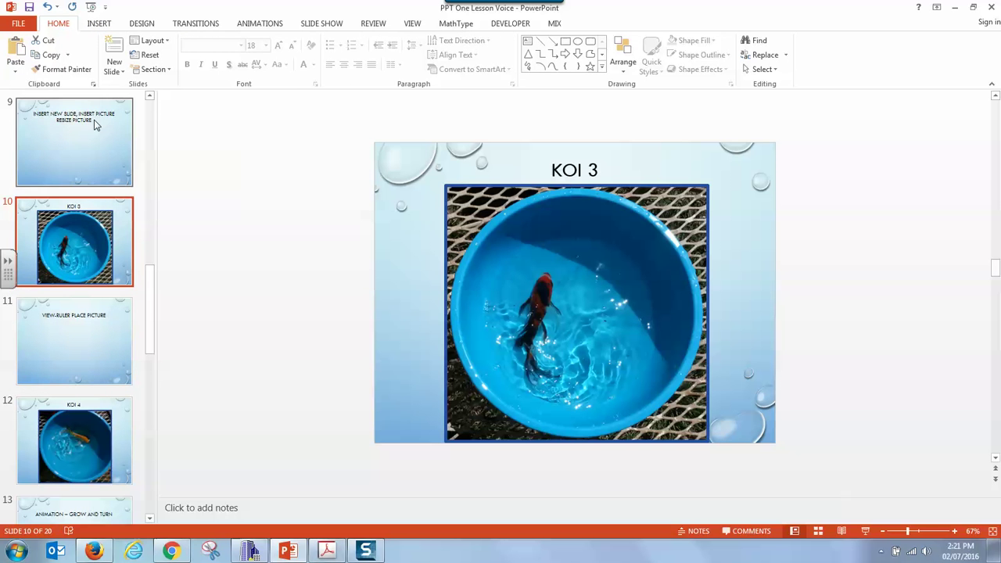
{"action": "left_click", "coordinate": [114, 67]}
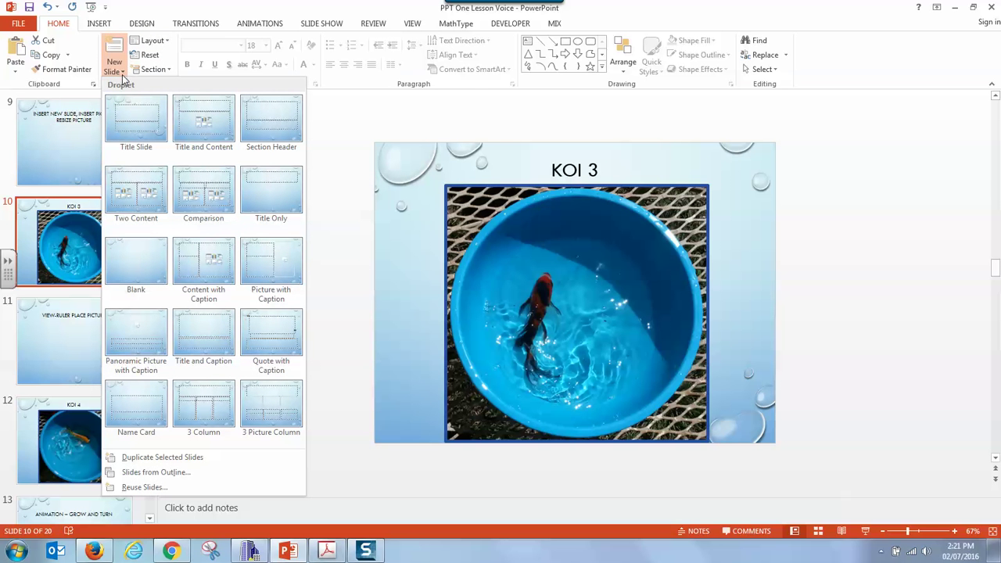
{"action": "left_click", "coordinate": [263, 253]}
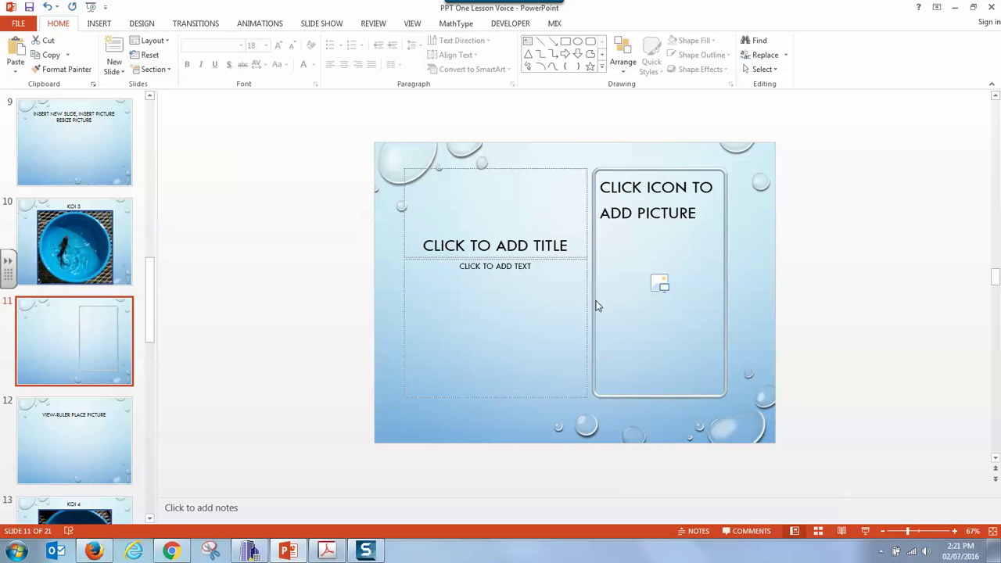
{"action": "left_click", "coordinate": [659, 287]}
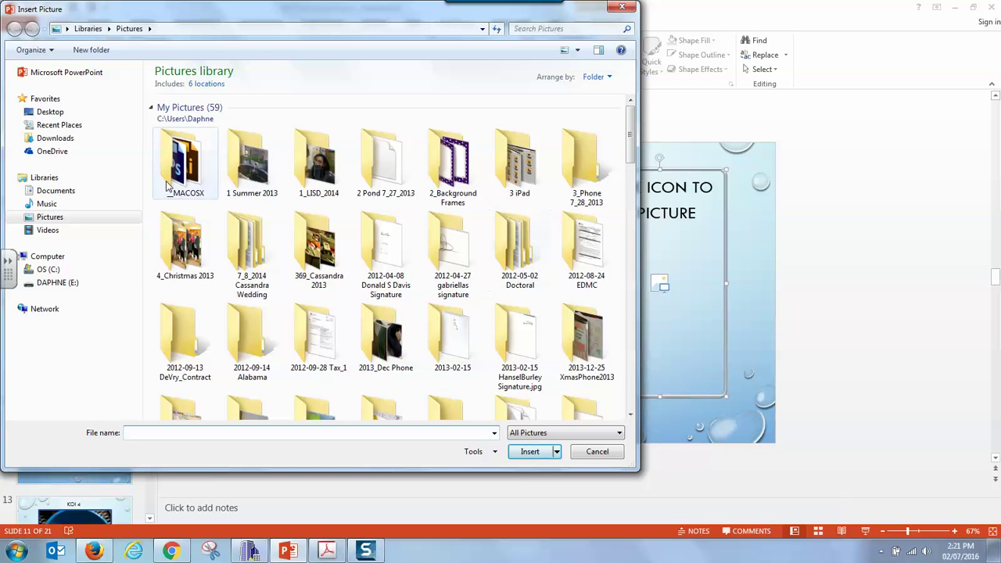
Step: Insert the turtle photo from Desktop > Pets into the new slide's picture placeholder
{"action": "left_click", "coordinate": [50, 113]}
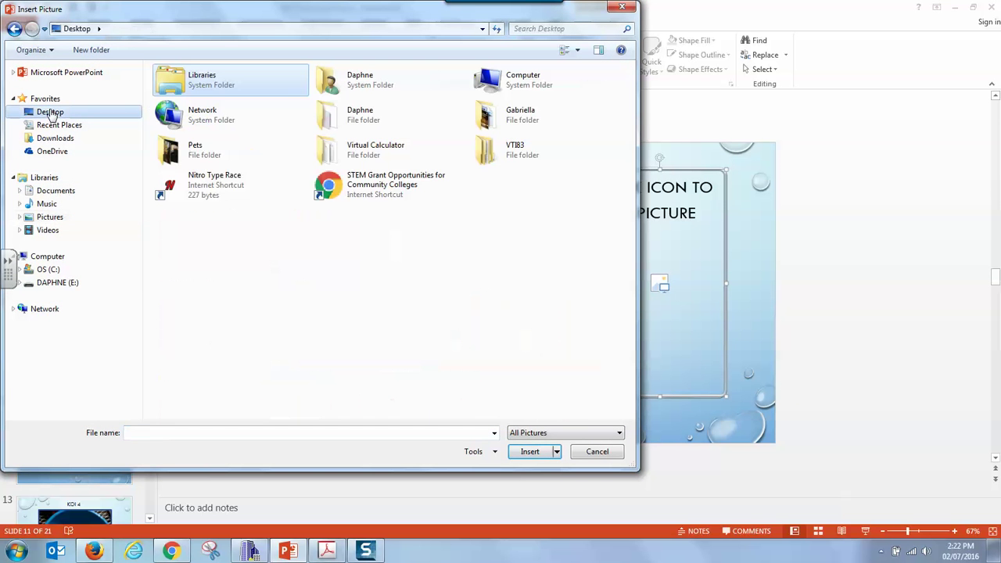
{"action": "left_click", "coordinate": [201, 155]}
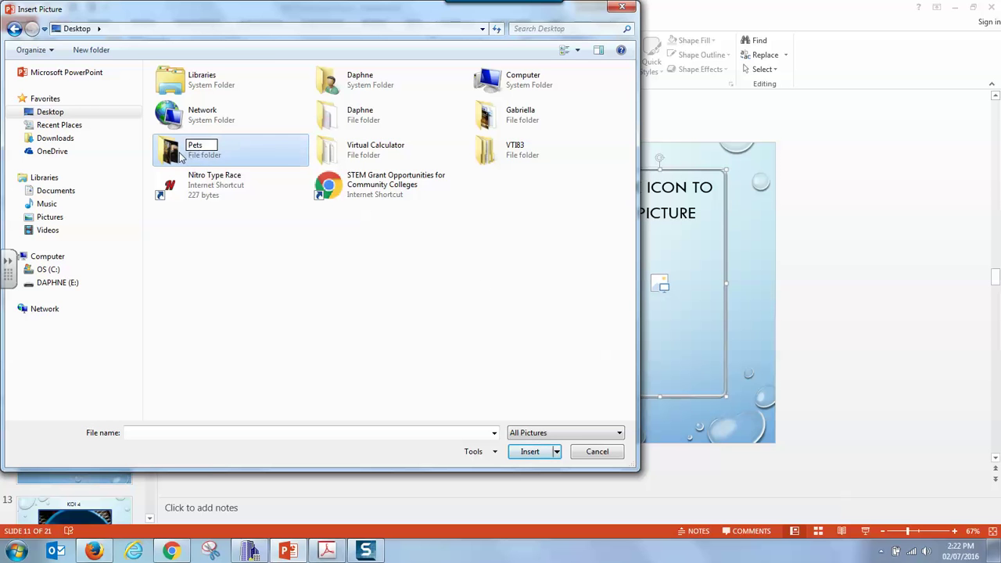
{"action": "double_click", "coordinate": [179, 156]}
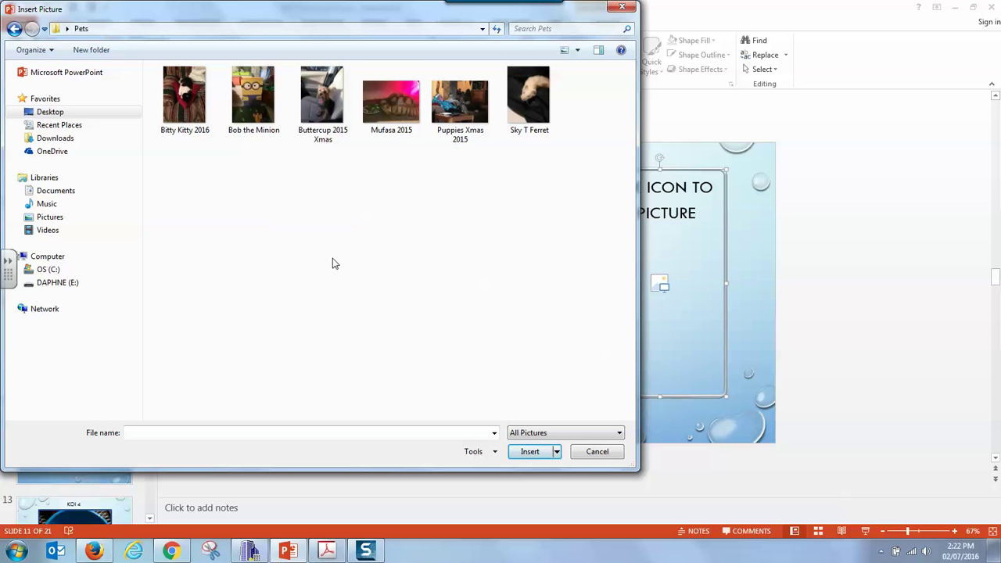
{"action": "double_click", "coordinate": [387, 101]}
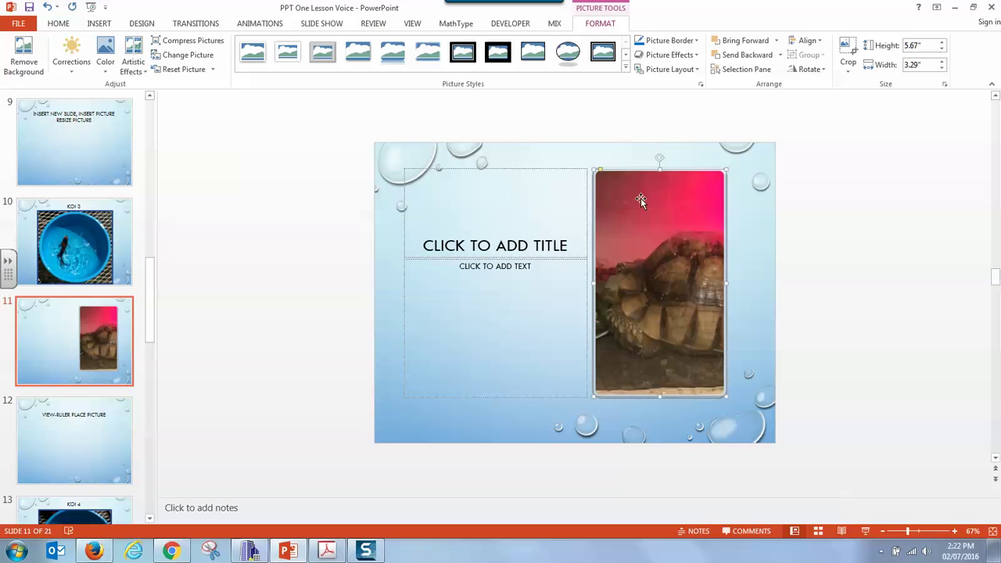
Step: Type the title MUFASA in Adobe Gothic Std B at 38 point
{"action": "left_click", "coordinate": [560, 249]}
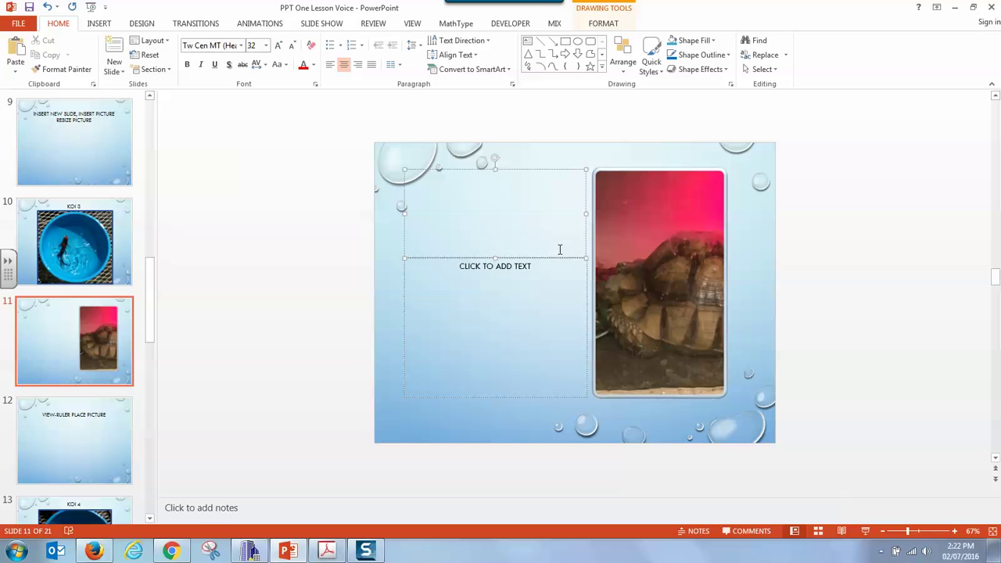
{"action": "type", "text": "MUFASA"}
{"action": "left_click_drag", "start_coordinate": [533, 245], "coordinate": [467, 245]}
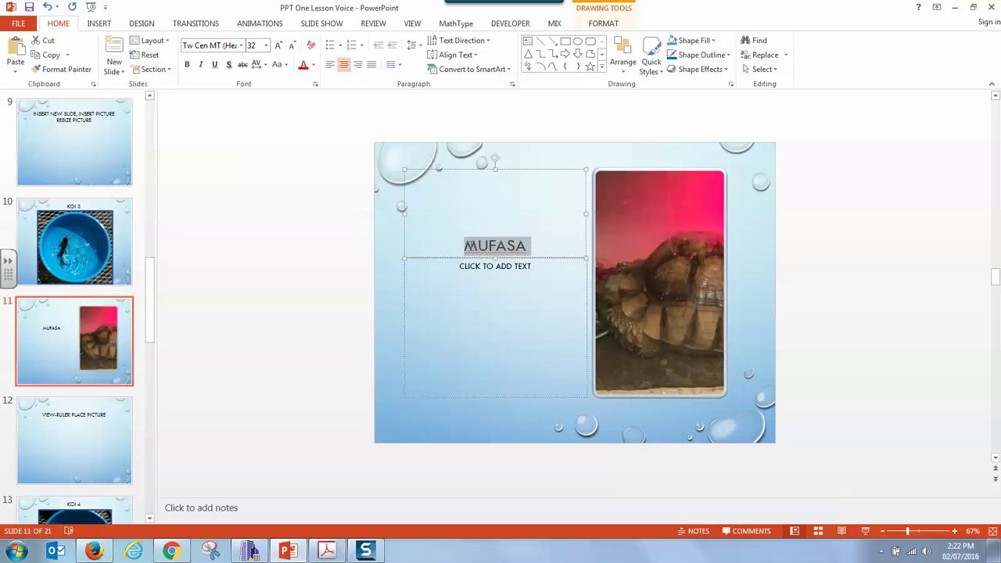
{"action": "left_click", "coordinate": [240, 45]}
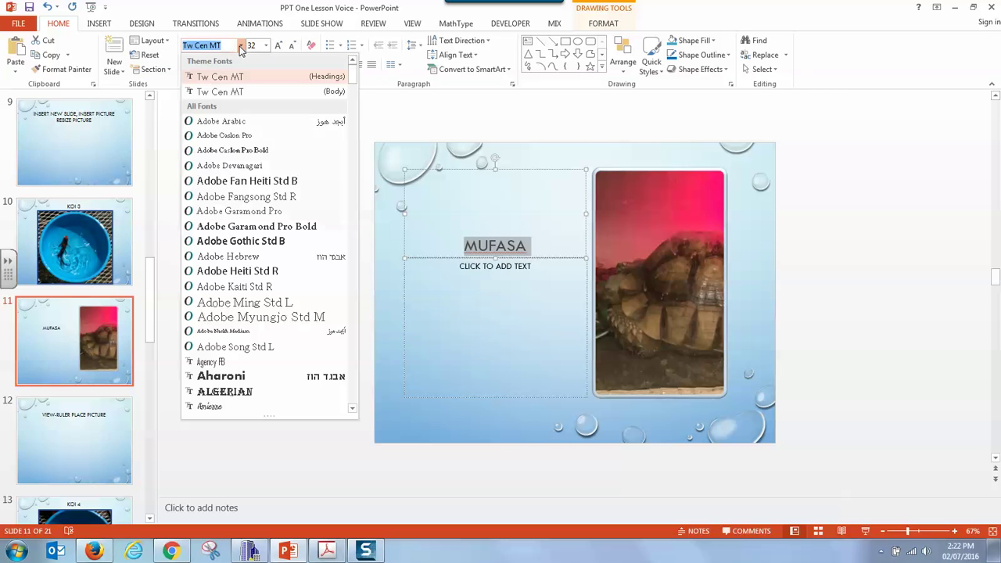
{"action": "left_click", "coordinate": [241, 242]}
{"action": "left_click", "coordinate": [266, 46]}
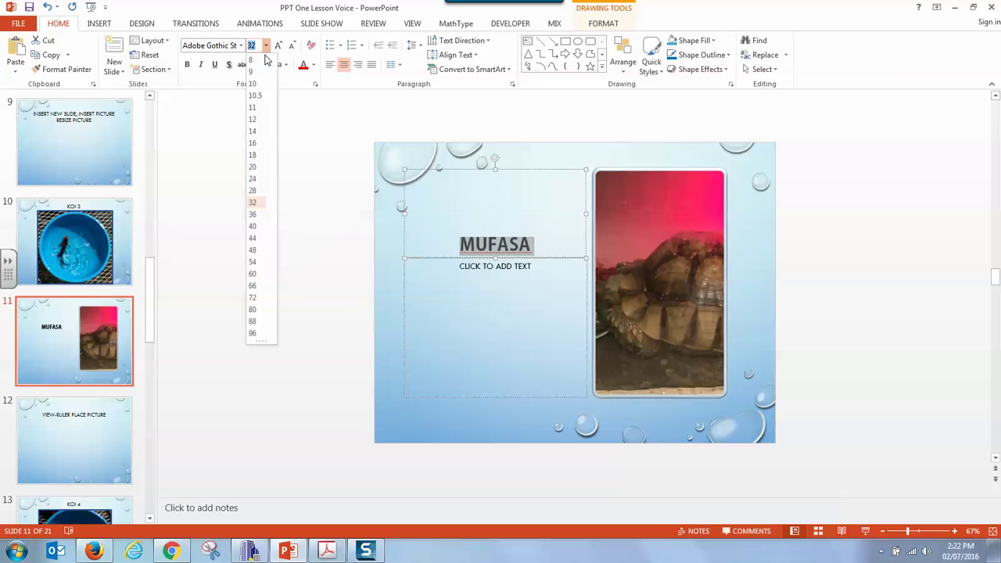
{"action": "left_click", "coordinate": [259, 215]}
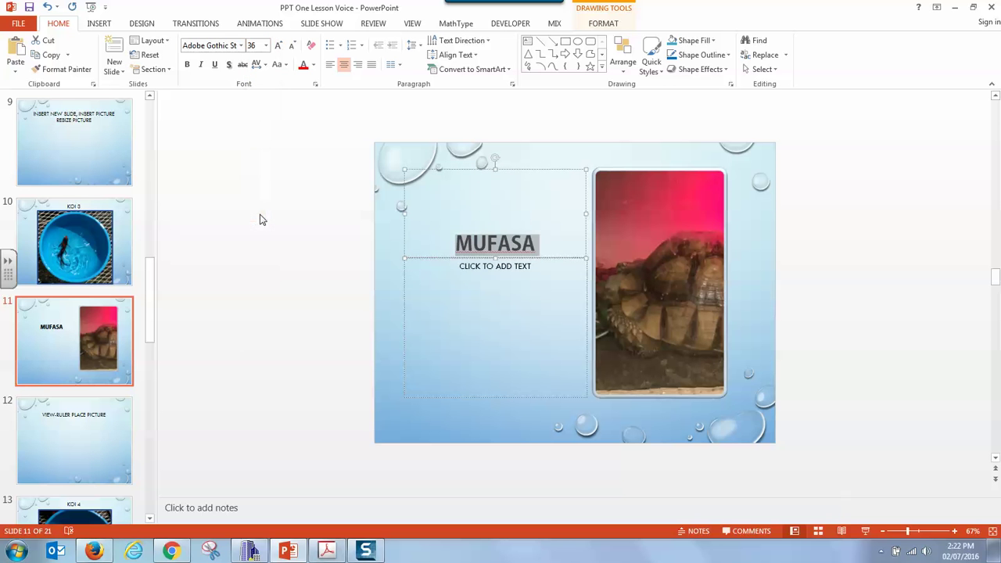
{"action": "left_click", "coordinate": [265, 46]}
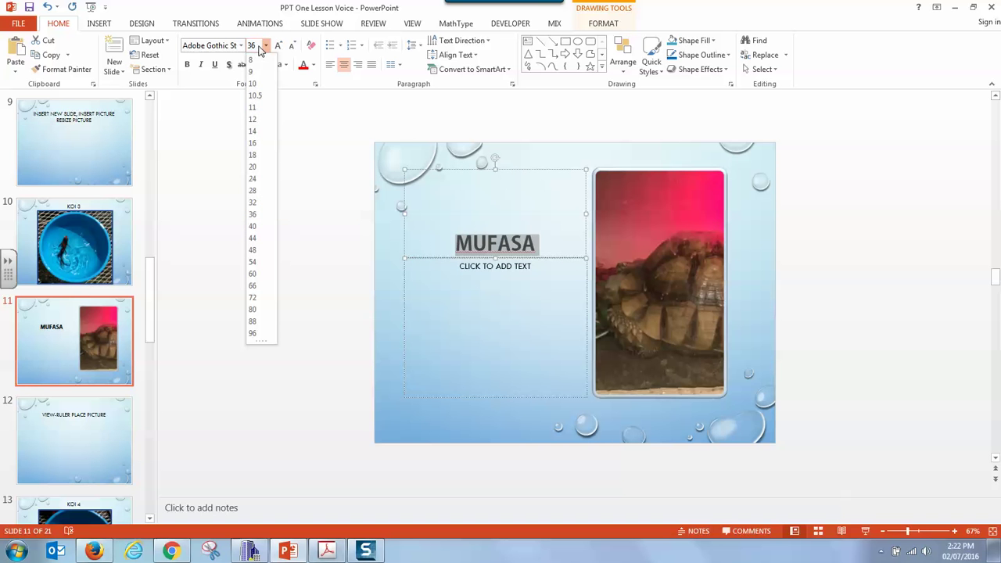
{"action": "type", "text": "3"}
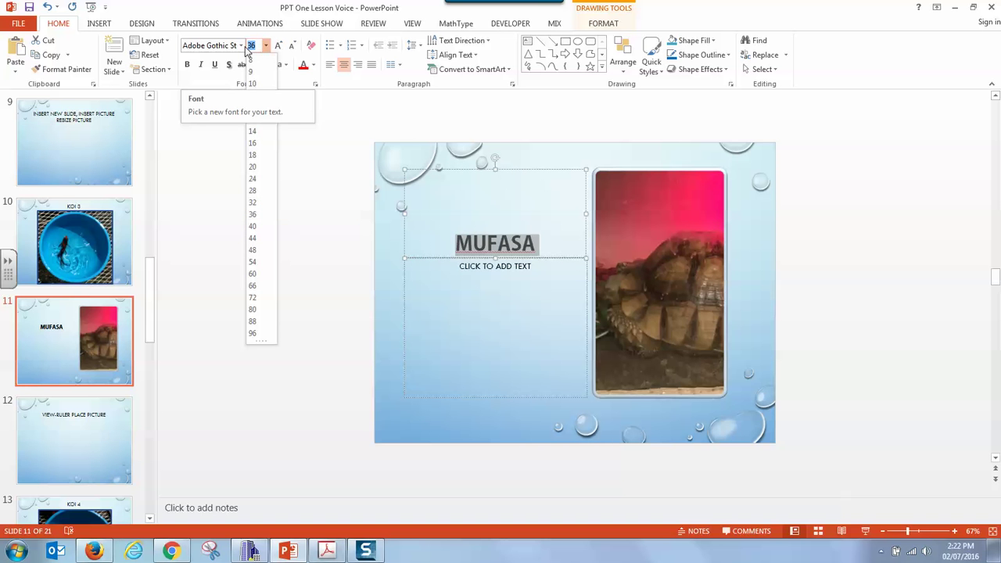
{"action": "key", "text": "Return"}
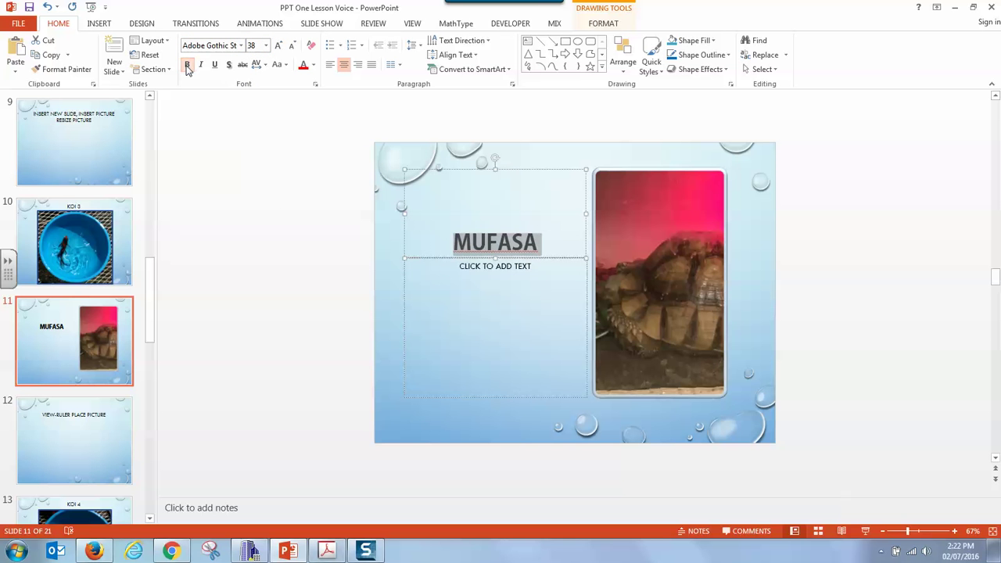
Step: Make MUFASA italic, underlined and green, save, and go to slide 12
{"action": "left_click_drag", "start_coordinate": [548, 249], "coordinate": [454, 243]}
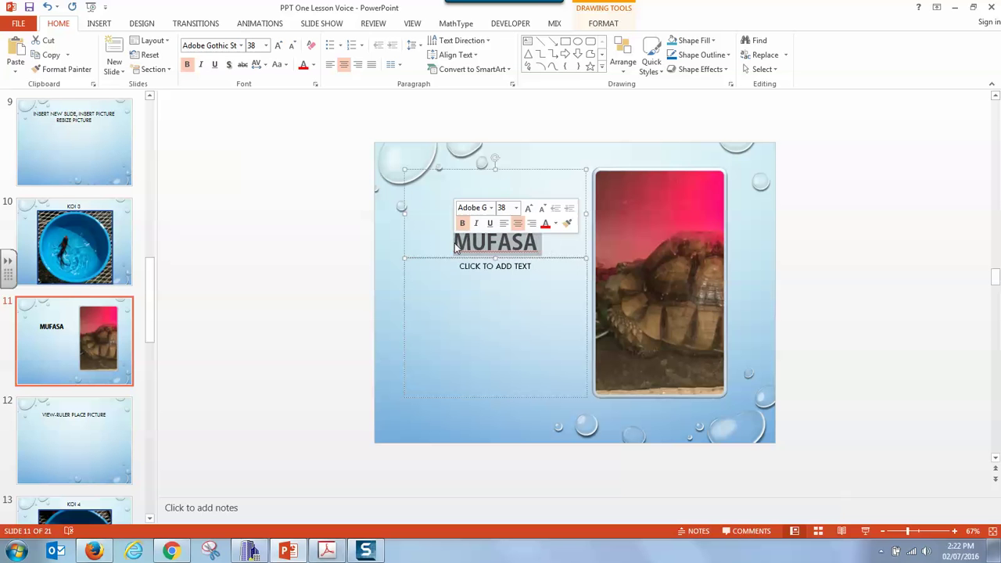
{"action": "left_click", "coordinate": [201, 65]}
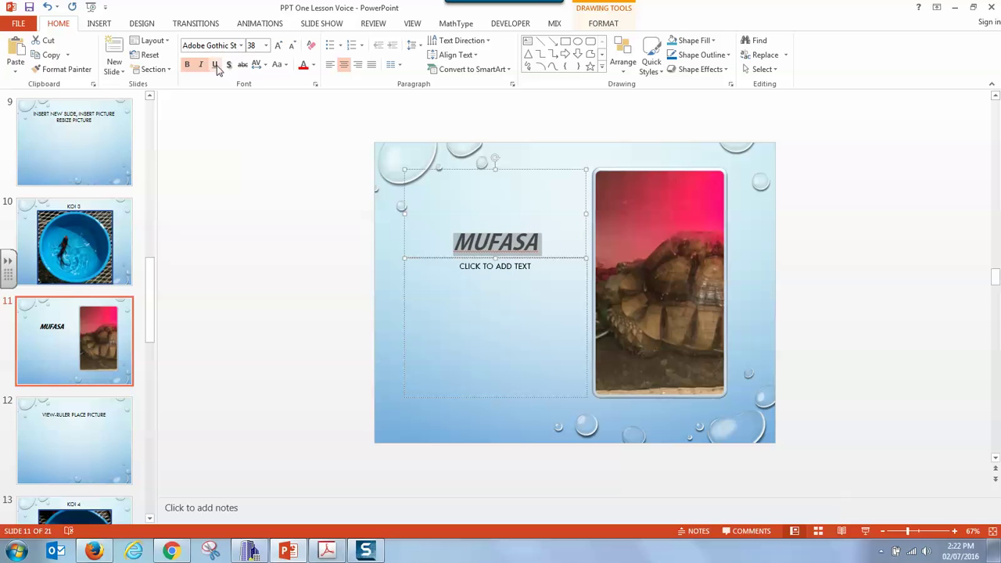
{"action": "left_click", "coordinate": [216, 65]}
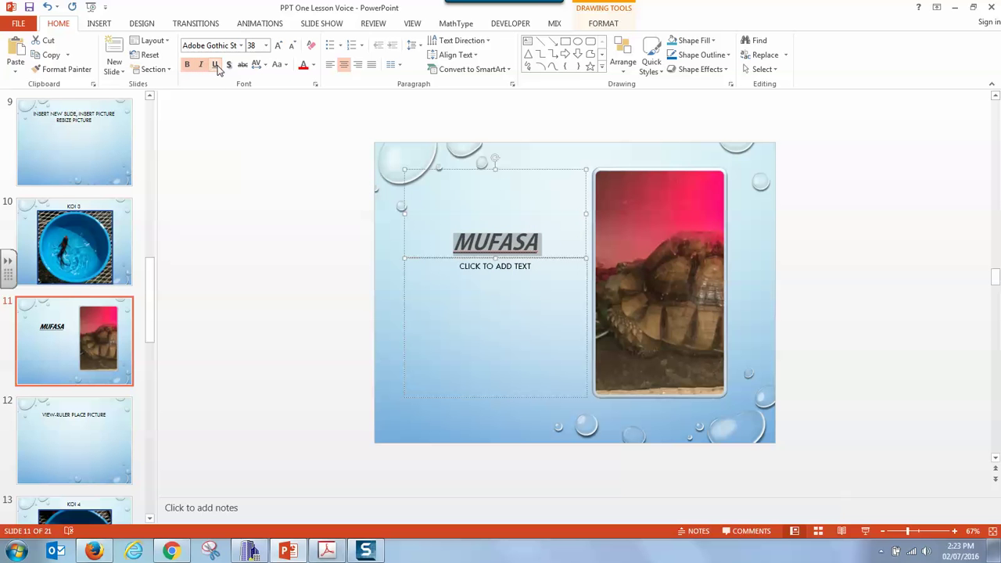
{"action": "left_click", "coordinate": [313, 65]}
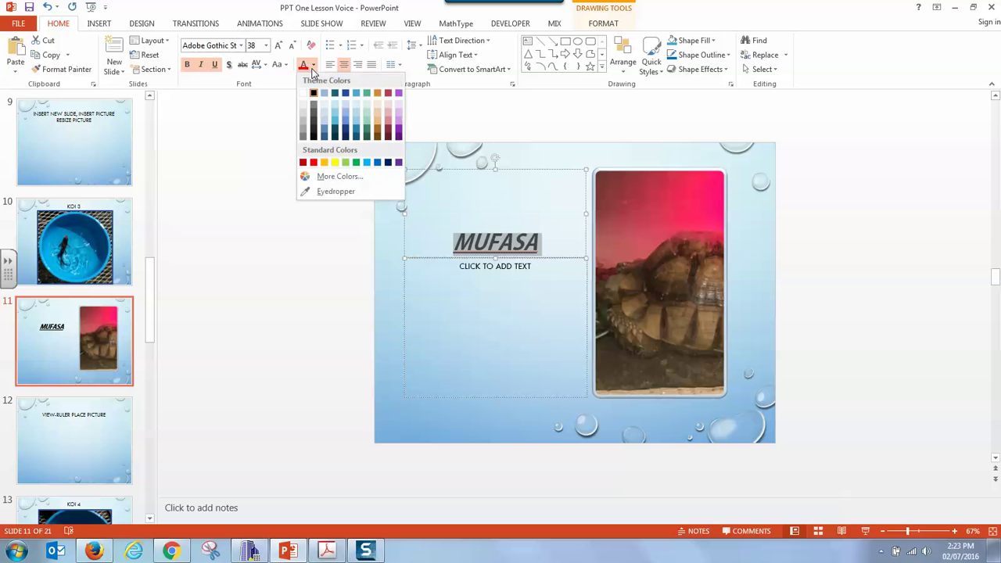
{"action": "left_click", "coordinate": [357, 162]}
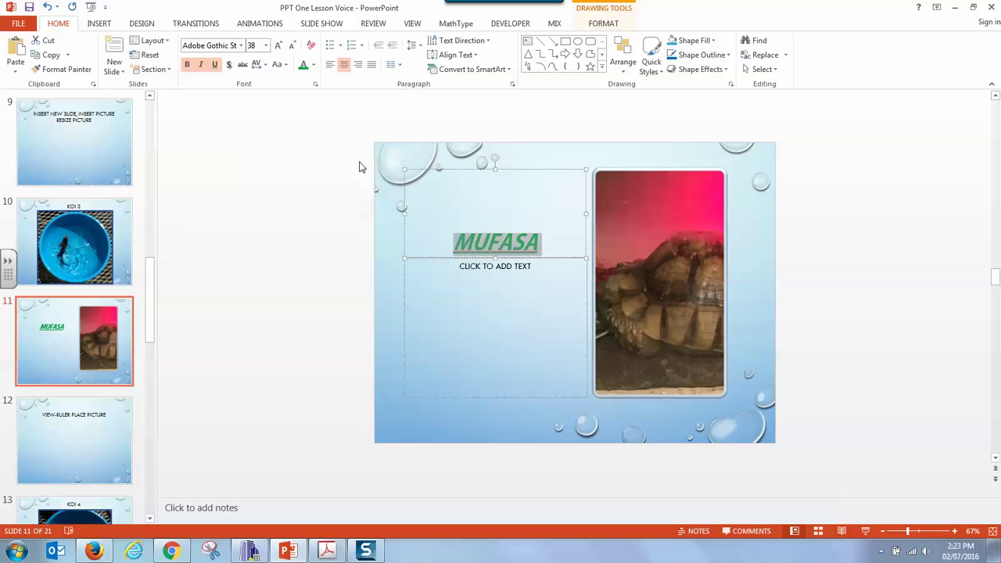
{"action": "left_click", "coordinate": [30, 7]}
{"action": "key", "text": "End"}
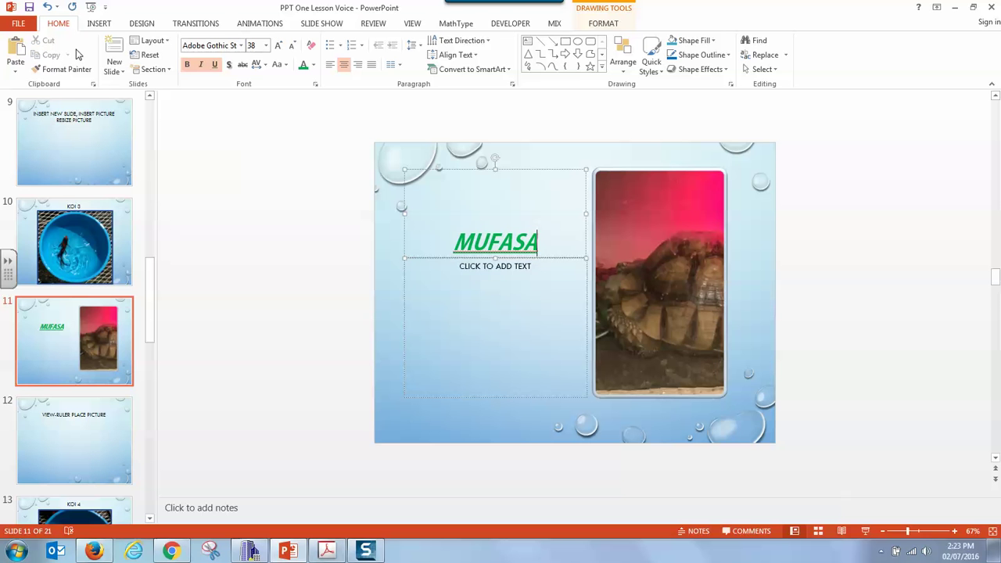
{"action": "left_click", "coordinate": [69, 423]}
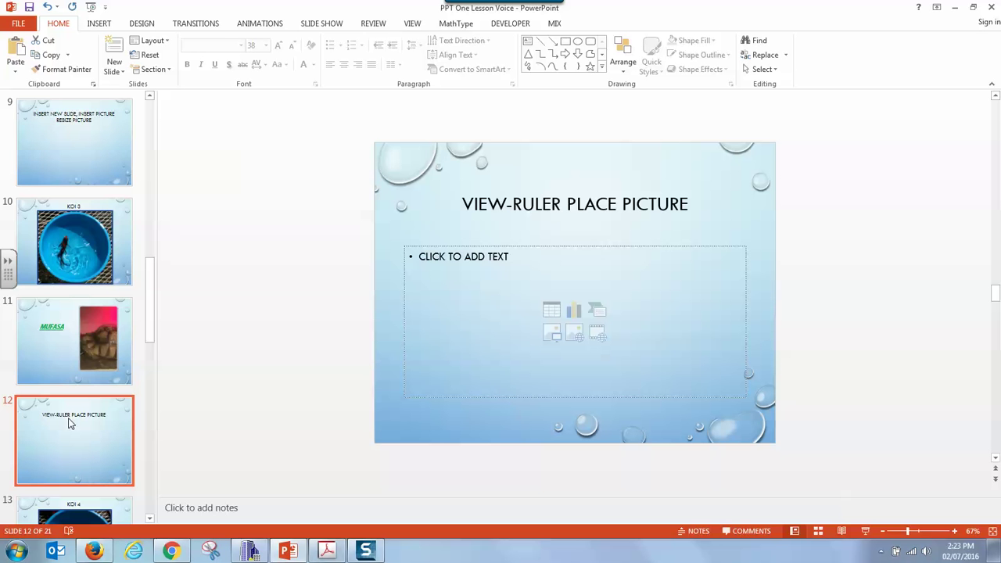
Step: Return to the MUFASA slide and turn on the rulers
{"action": "left_click", "coordinate": [58, 360]}
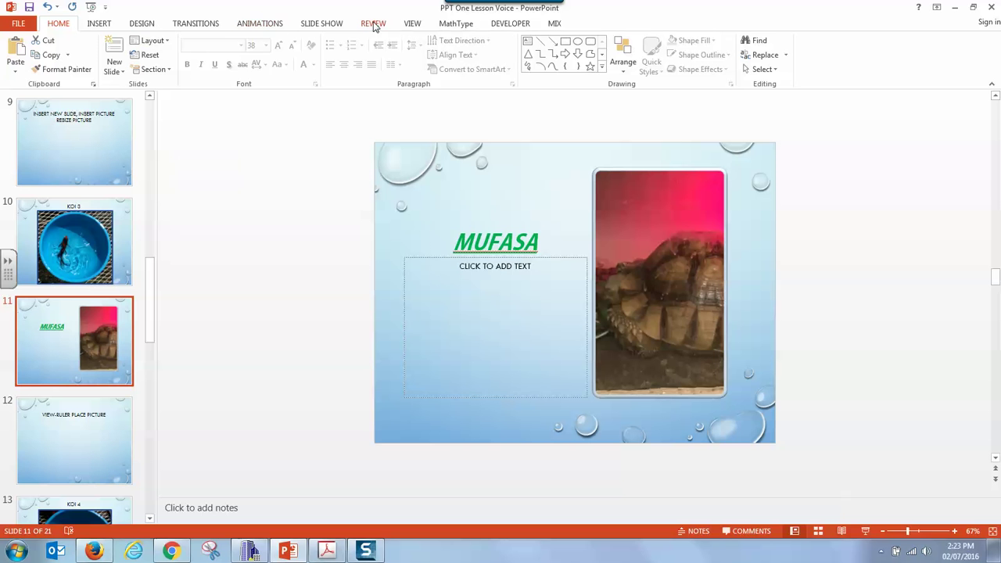
{"action": "left_click", "coordinate": [412, 25]}
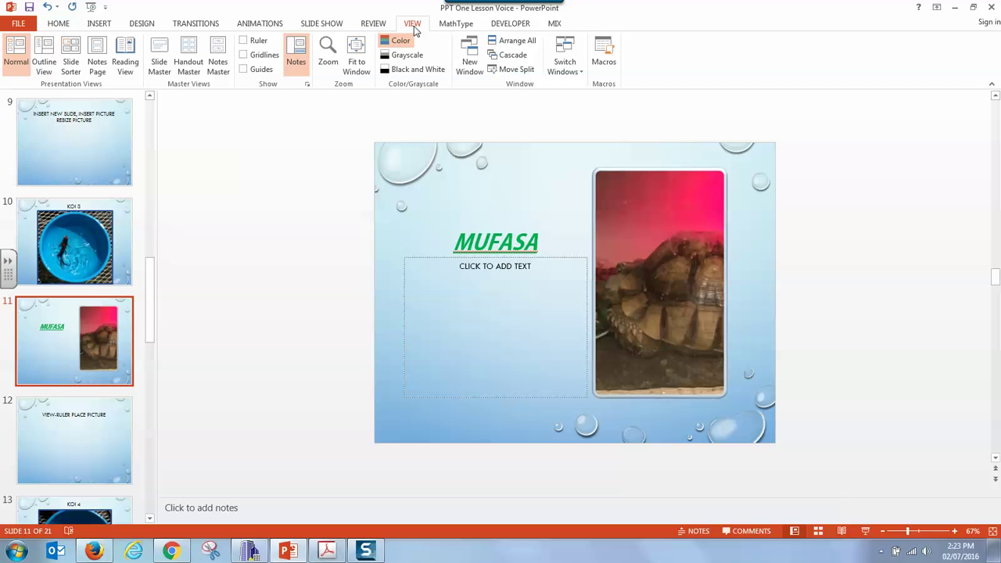
{"action": "left_click", "coordinate": [243, 42]}
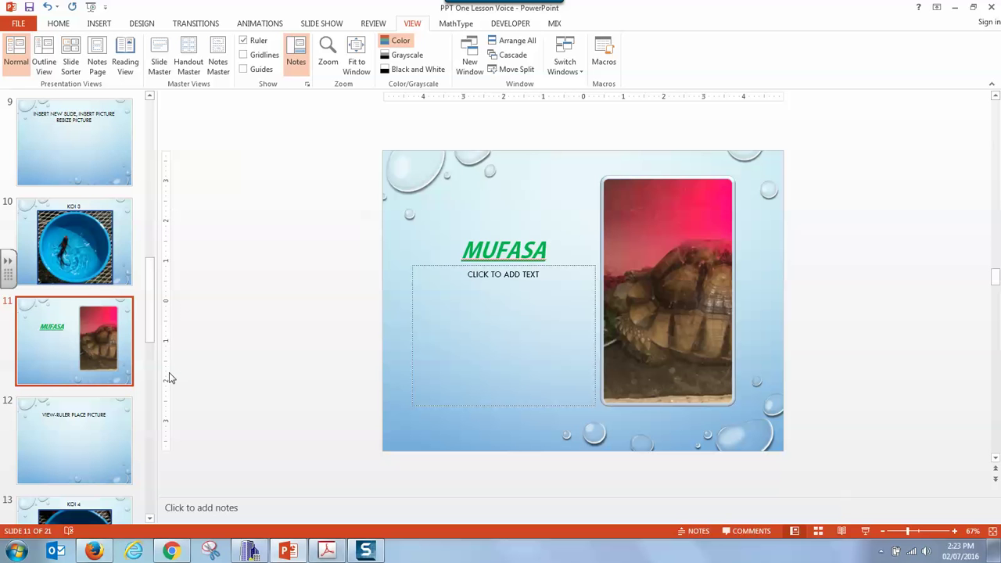
Step: Nudge the turtle picture slightly right and down, then save the presentation
{"action": "left_click", "coordinate": [673, 321]}
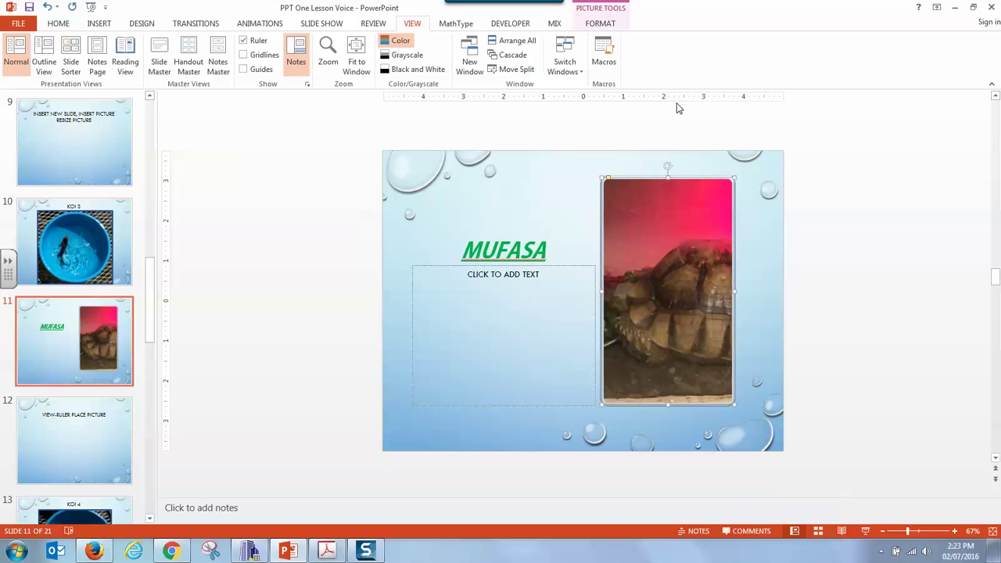
{"action": "mouse_move", "coordinate": [668, 248]}
{"action": "left_mouse_down"}
{"action": "mouse_move", "coordinate": [708, 245]}
{"action": "mouse_move", "coordinate": [665, 244]}
{"action": "mouse_move", "coordinate": [697, 245]}
{"action": "mouse_move", "coordinate": [673, 244]}
{"action": "mouse_move", "coordinate": [684, 245]}
{"action": "left_mouse_up"}
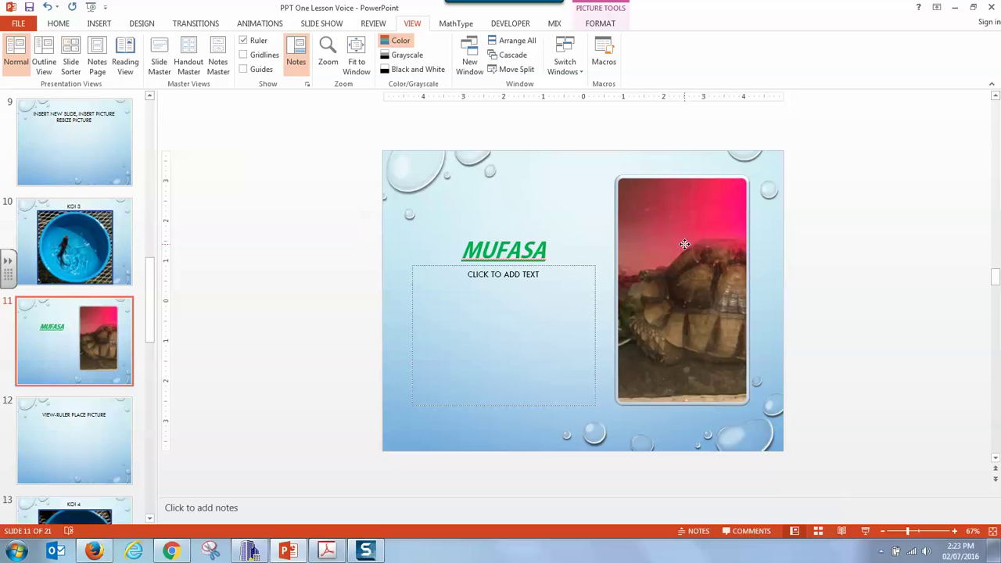
{"action": "mouse_move", "coordinate": [683, 244]}
{"action": "left_mouse_down"}
{"action": "mouse_move", "coordinate": [685, 301]}
{"action": "mouse_move", "coordinate": [683, 215]}
{"action": "mouse_move", "coordinate": [683, 262]}
{"action": "left_mouse_up"}
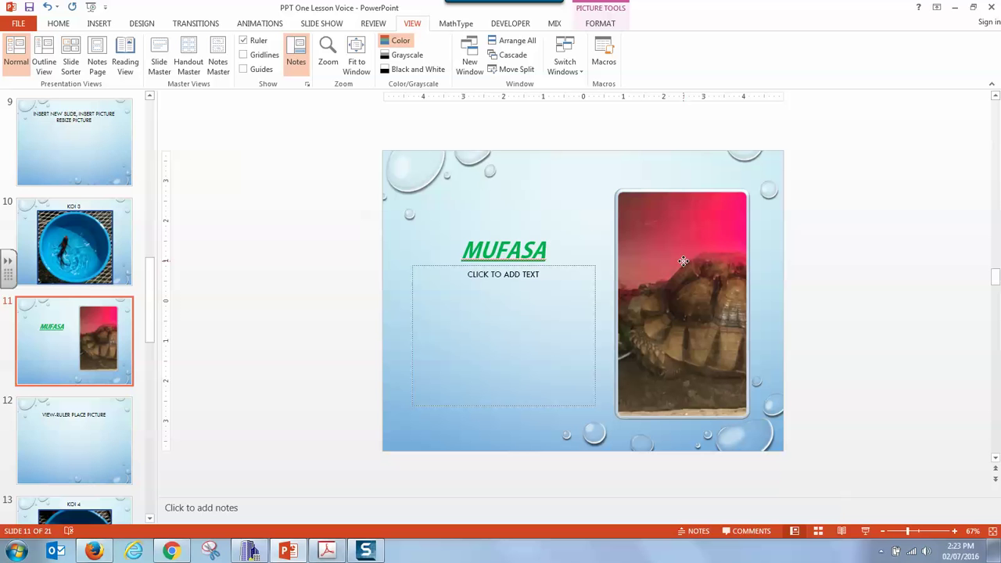
{"action": "left_click_drag", "start_coordinate": [683, 262], "coordinate": [683, 262]}
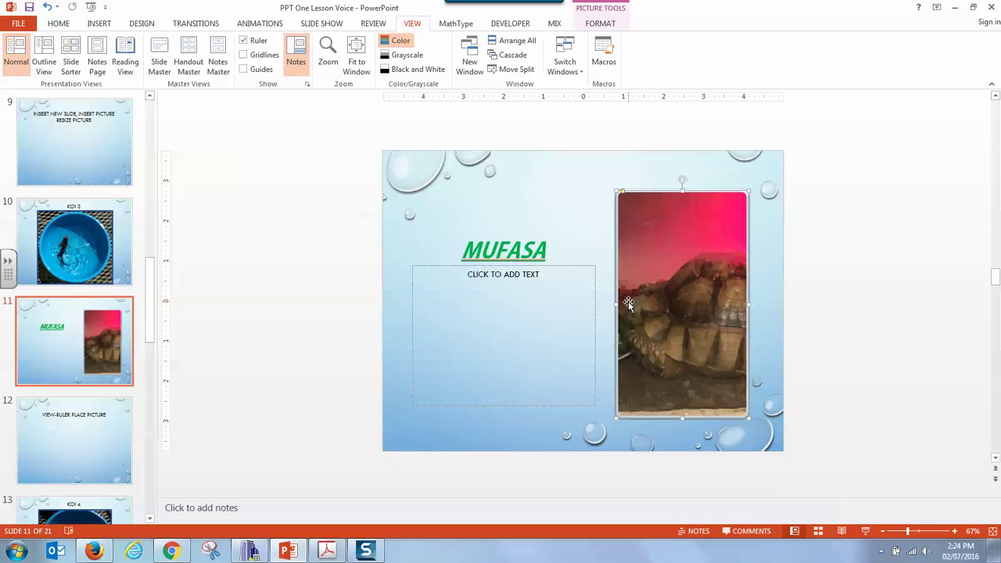
{"action": "left_click", "coordinate": [29, 8]}
Step: Scroll the slide list and select slide 12
{"action": "left_click", "coordinate": [150, 519]}
{"action": "left_click", "coordinate": [151, 519]}
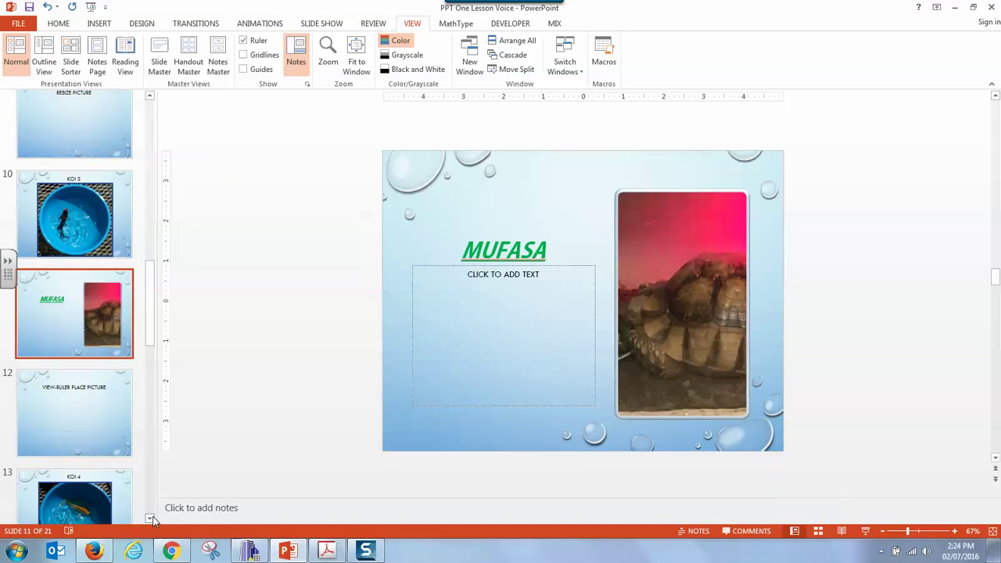
{"action": "left_click", "coordinate": [150, 519]}
{"action": "left_click", "coordinate": [150, 519]}
{"action": "left_click", "coordinate": [150, 519]}
{"action": "left_click", "coordinate": [150, 519]}
{"action": "left_click", "coordinate": [150, 519]}
{"action": "left_click", "coordinate": [83, 195]}
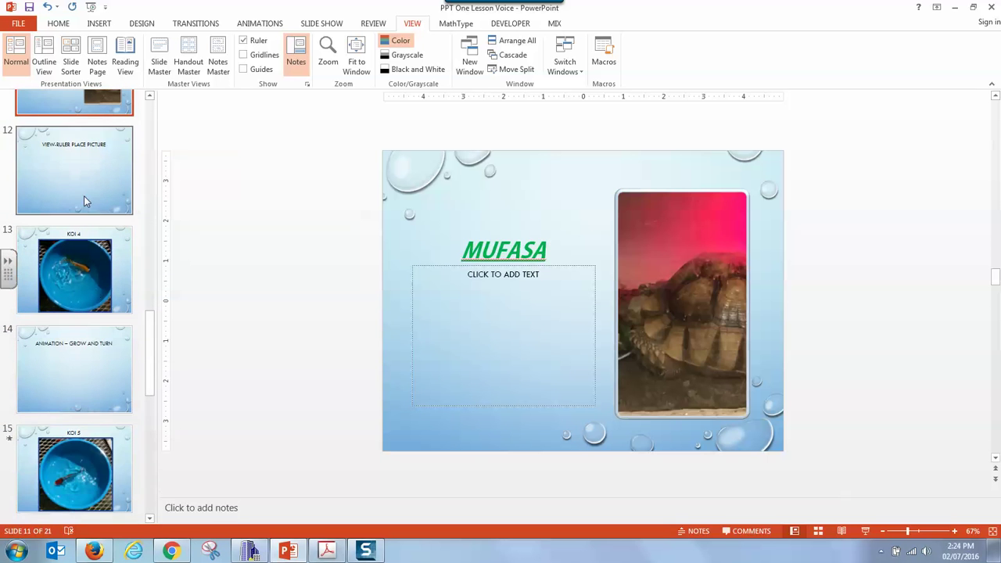
Step: Go to the KOI 5 slide and select its koi picture
{"action": "key", "text": "Down"}
{"action": "key", "text": "Down"}
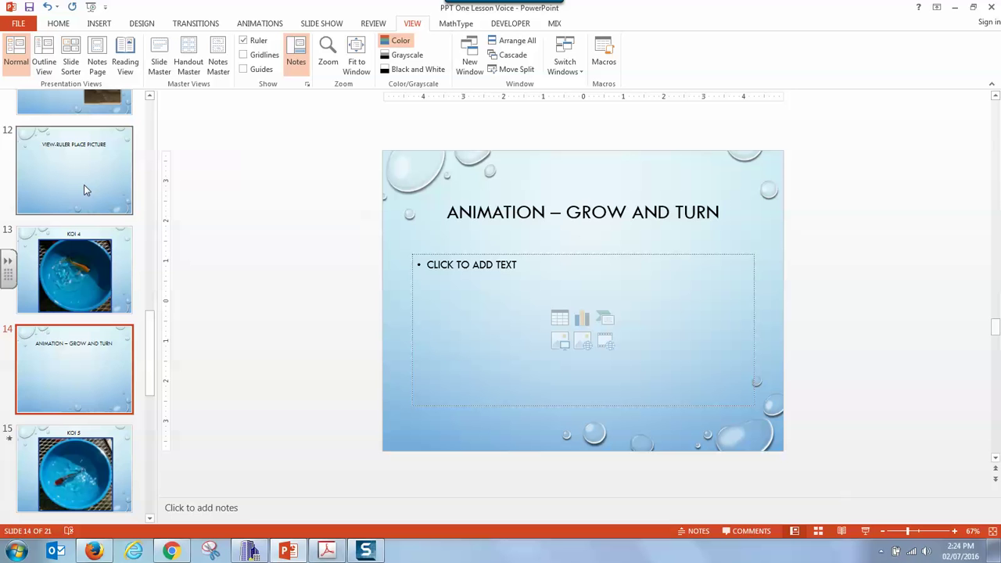
{"action": "key", "text": "Down"}
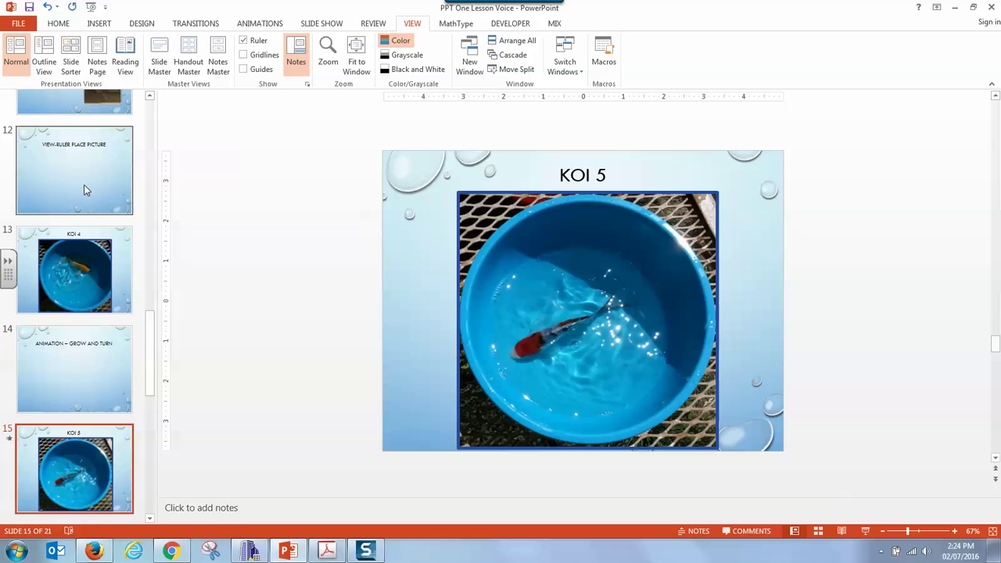
{"action": "left_click", "coordinate": [555, 290]}
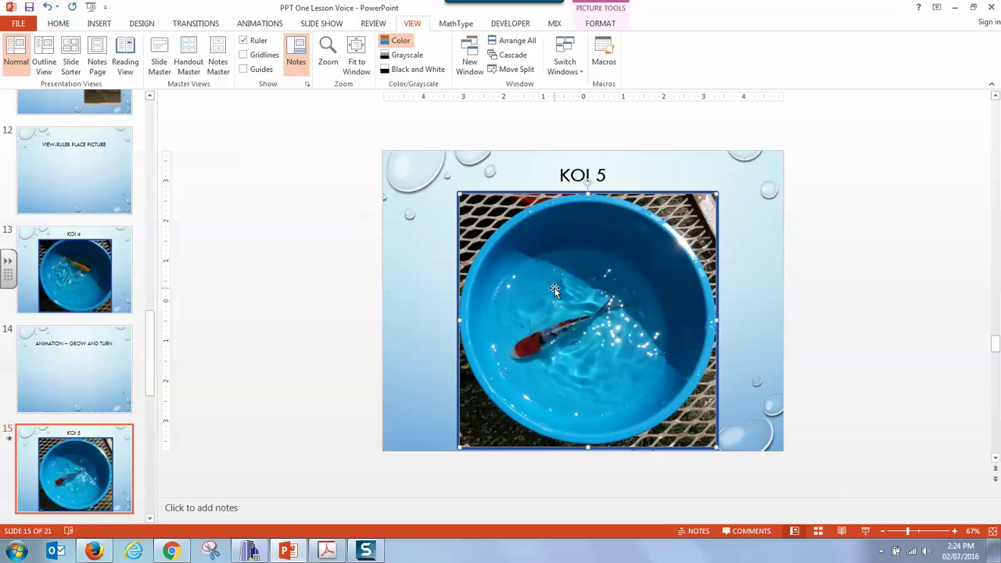
{"action": "left_click", "coordinate": [55, 24]}
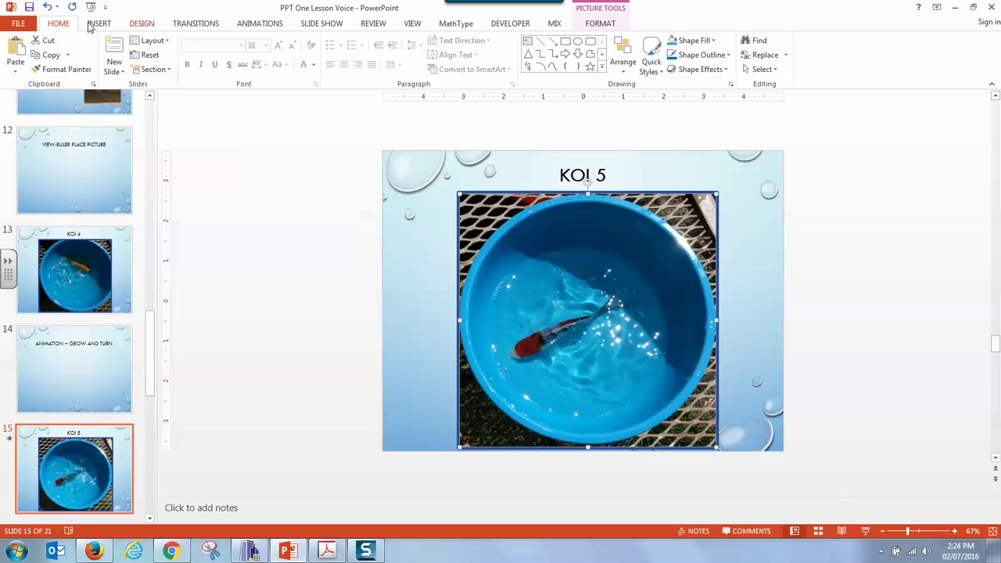
Step: Give the koi picture a Grow & Turn entrance animation starting On Click
{"action": "left_click", "coordinate": [249, 26]}
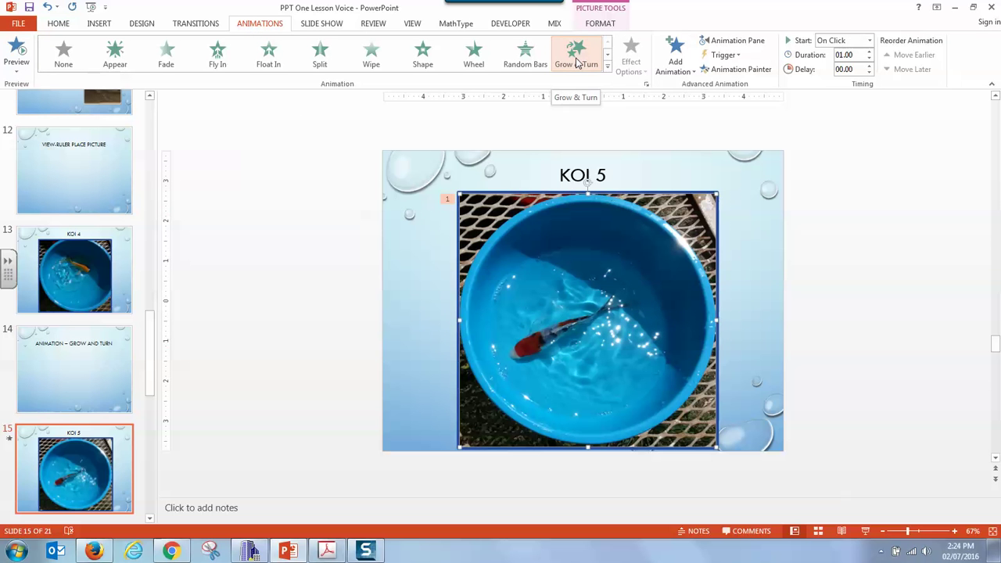
{"action": "left_click", "coordinate": [608, 66]}
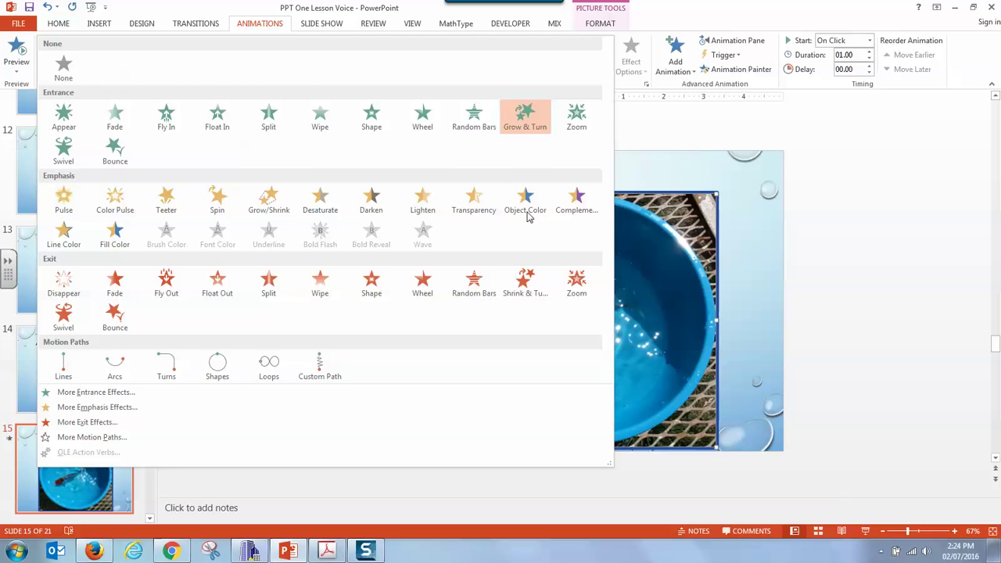
{"action": "left_click", "coordinate": [618, 152]}
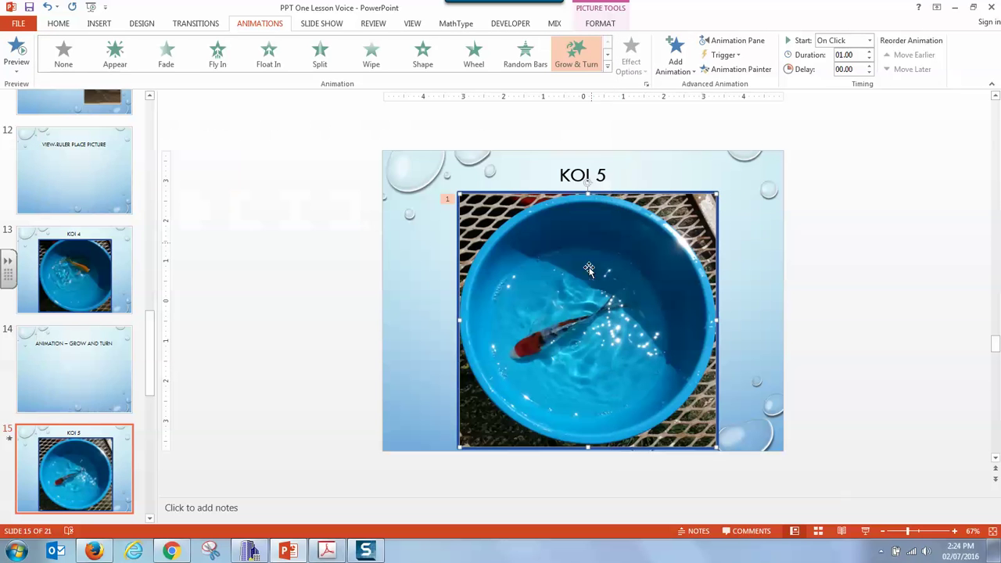
{"action": "left_click", "coordinate": [574, 61]}
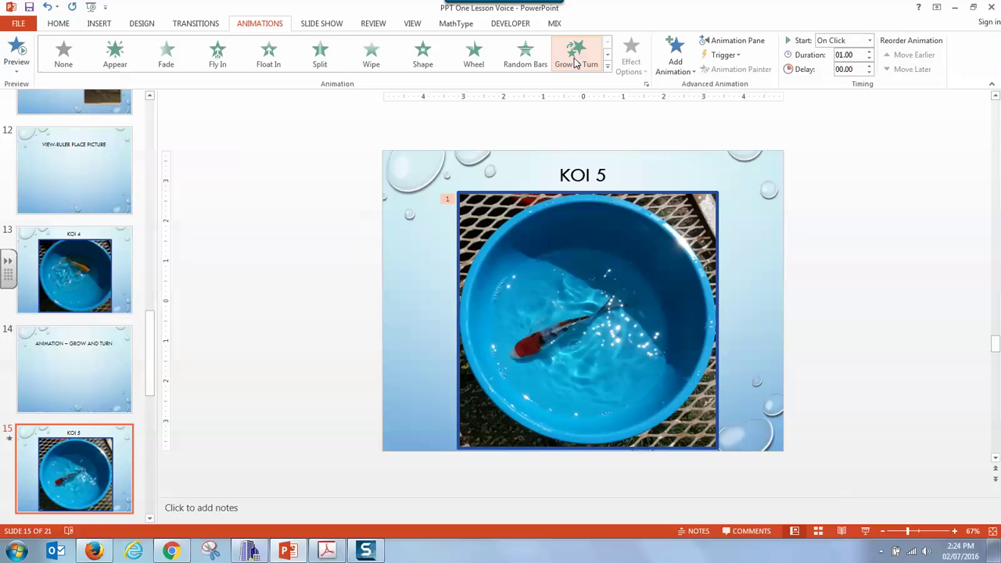
{"action": "left_click", "coordinate": [870, 40]}
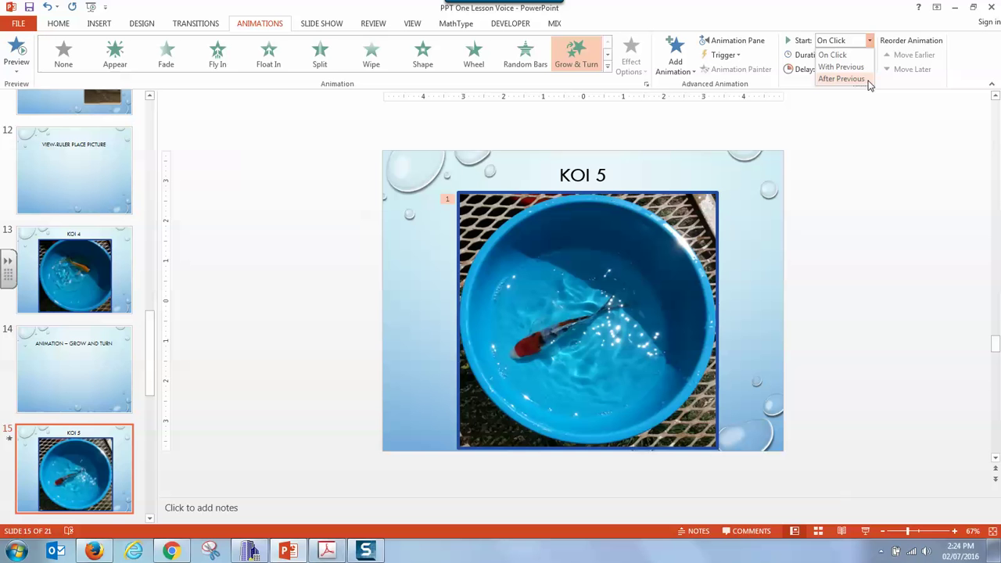
{"action": "key", "text": "Escape"}
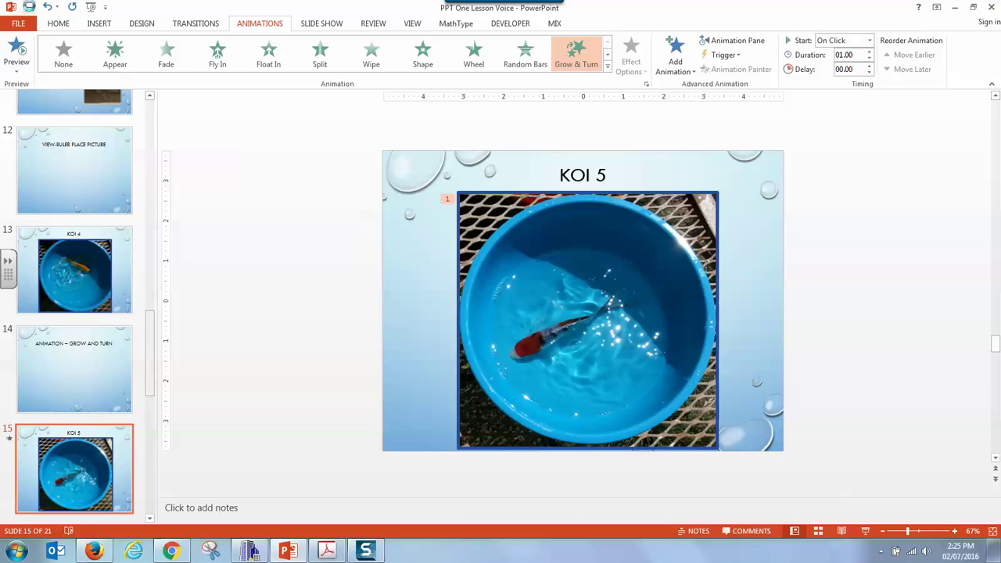
{"action": "left_click", "coordinate": [571, 54]}
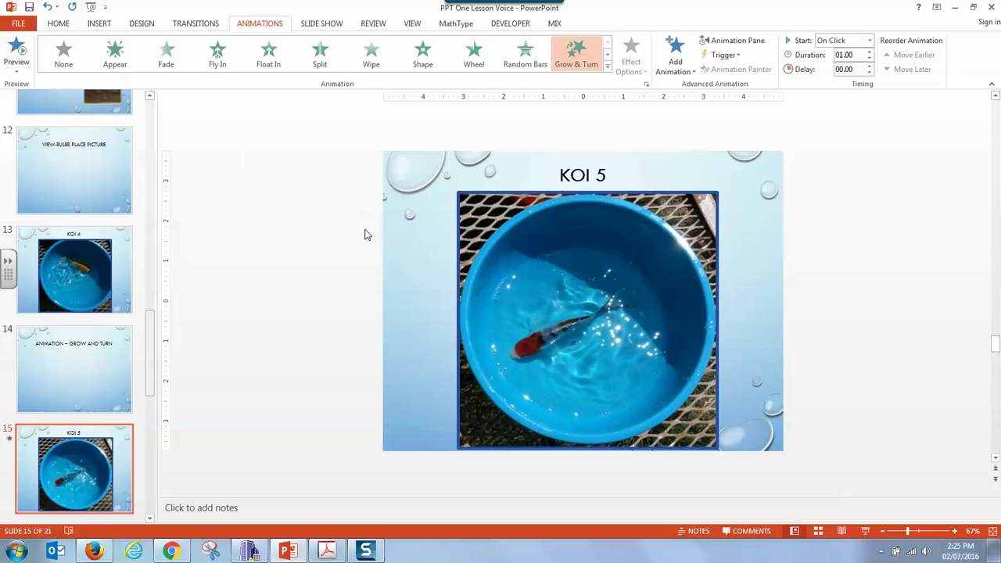
Step: Scroll down the slide list and open the KOI 6 slide
{"action": "left_click", "coordinate": [149, 519]}
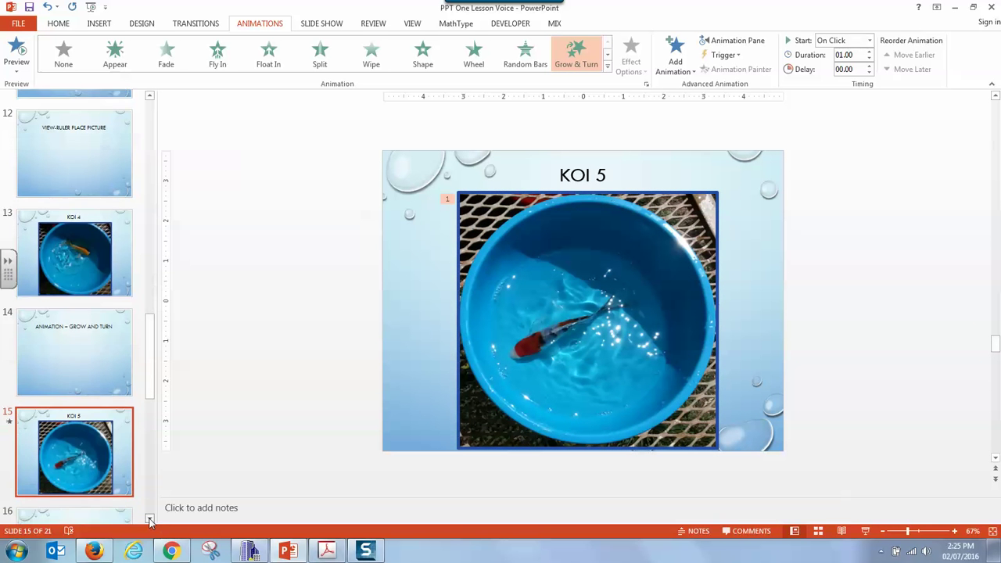
{"action": "left_click", "coordinate": [150, 519]}
{"action": "left_click", "coordinate": [150, 519]}
{"action": "left_click", "coordinate": [149, 518]}
{"action": "left_click", "coordinate": [149, 518]}
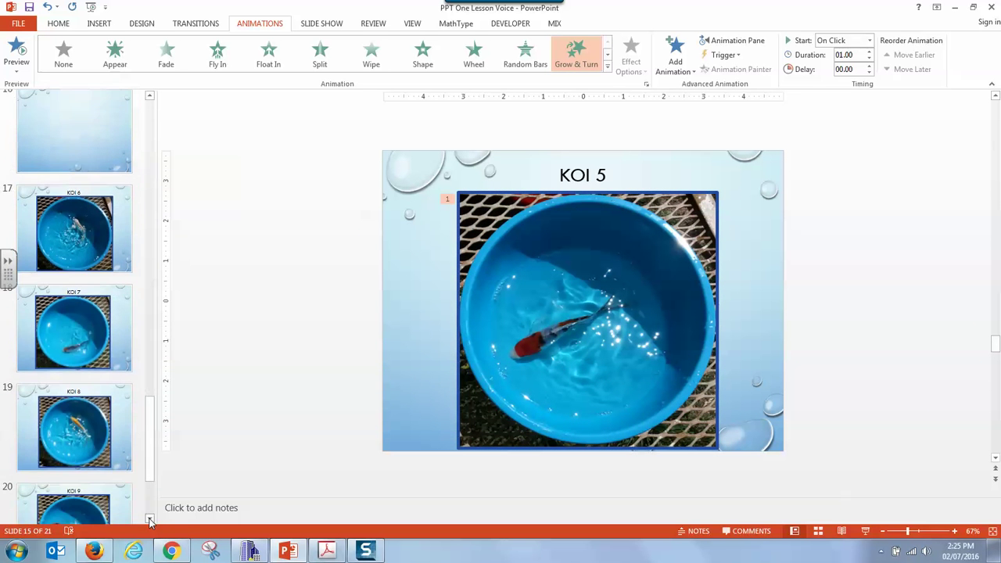
{"action": "left_click", "coordinate": [149, 518]}
{"action": "left_click", "coordinate": [149, 518]}
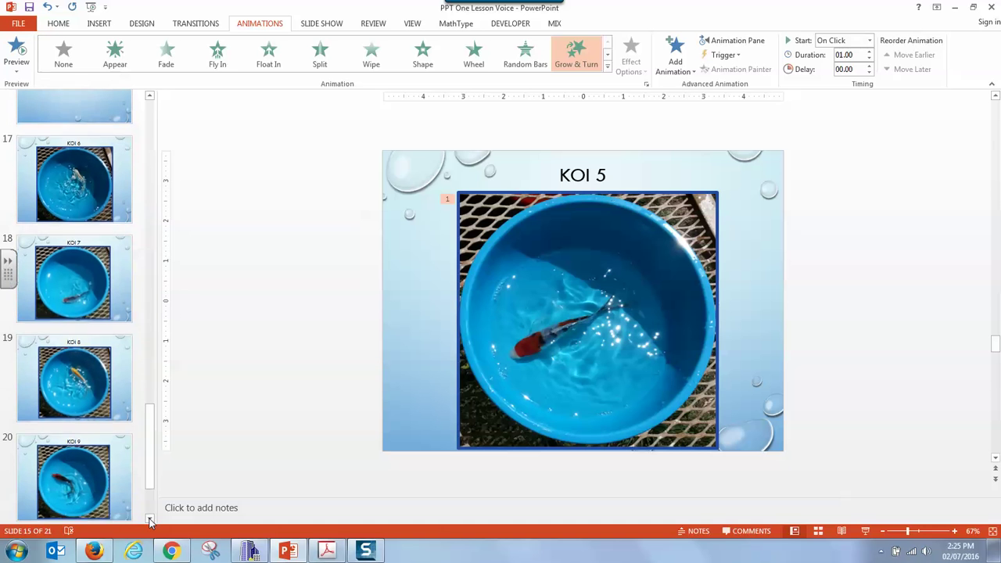
{"action": "left_click", "coordinate": [82, 206]}
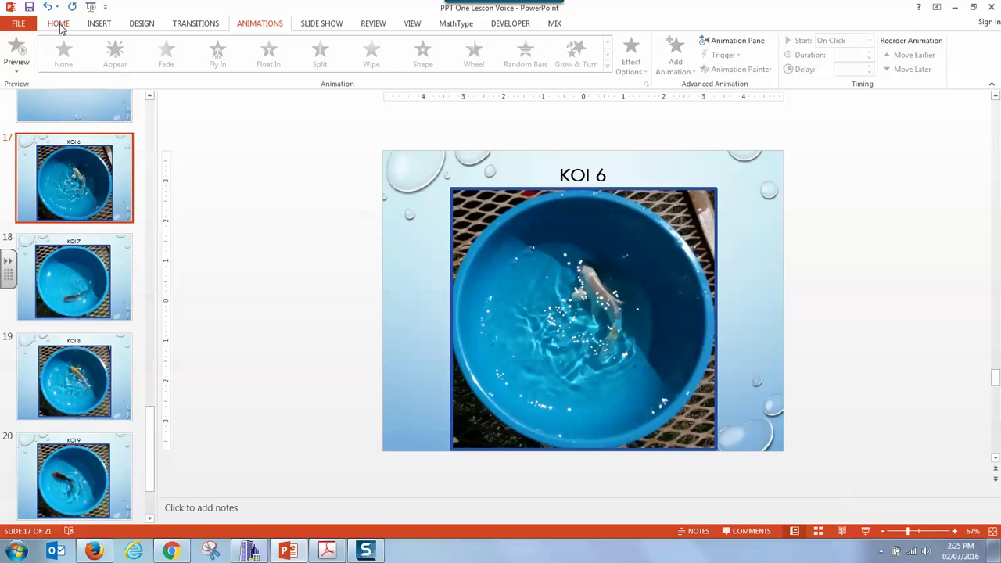
Step: Shrink the screenshot on the title slide so POWERPOINT ONE is readable, then save
{"action": "left_click", "coordinate": [59, 24]}
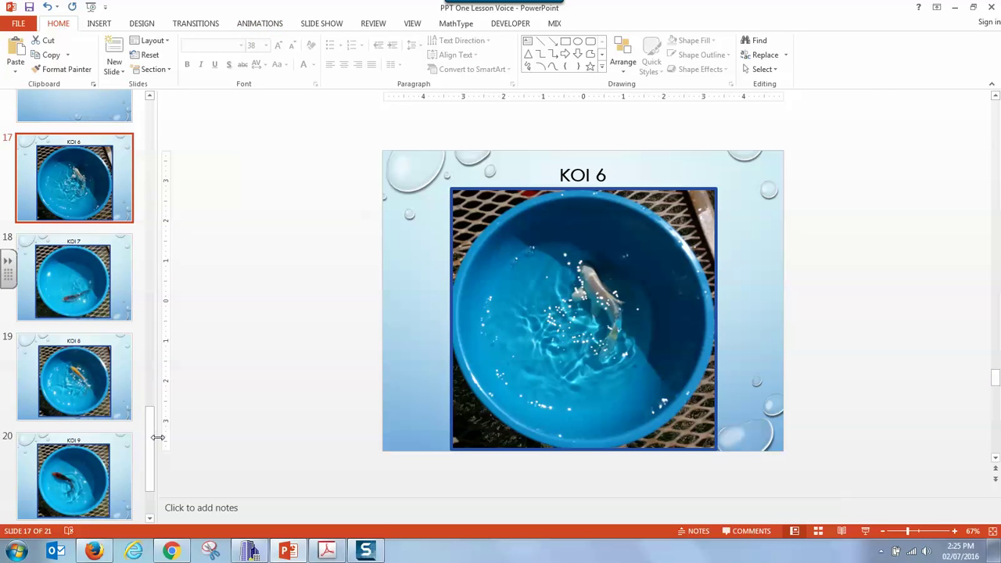
{"action": "left_click_drag", "start_coordinate": [151, 442], "coordinate": [152, 110]}
{"action": "left_click", "coordinate": [83, 127]}
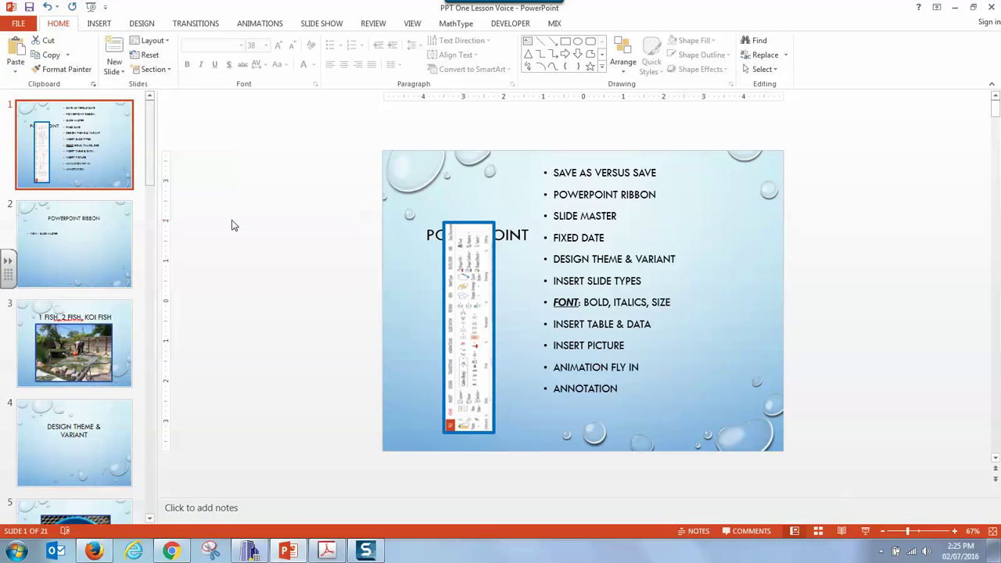
{"action": "left_click", "coordinate": [469, 258]}
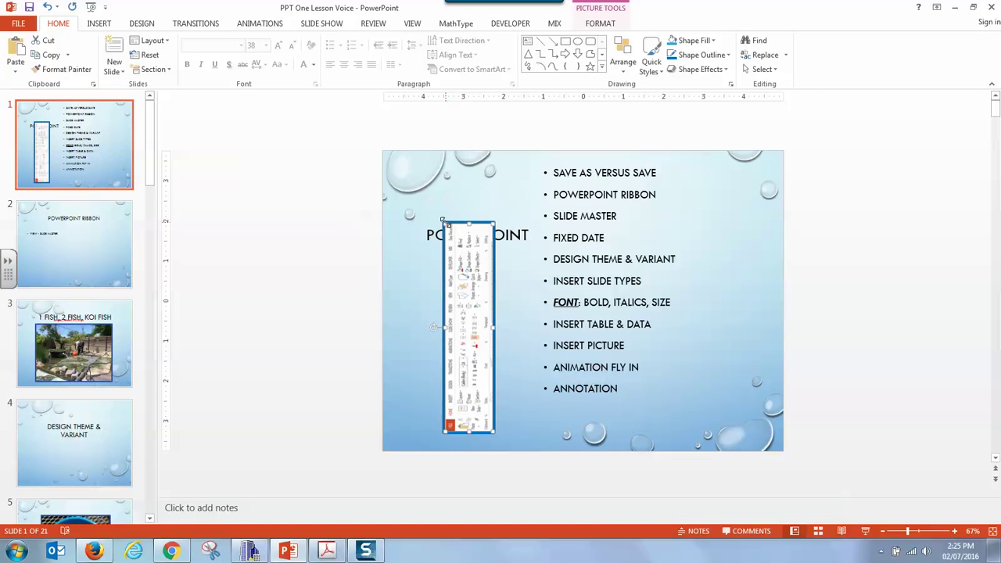
{"action": "left_click_drag", "start_coordinate": [444, 224], "coordinate": [454, 272]}
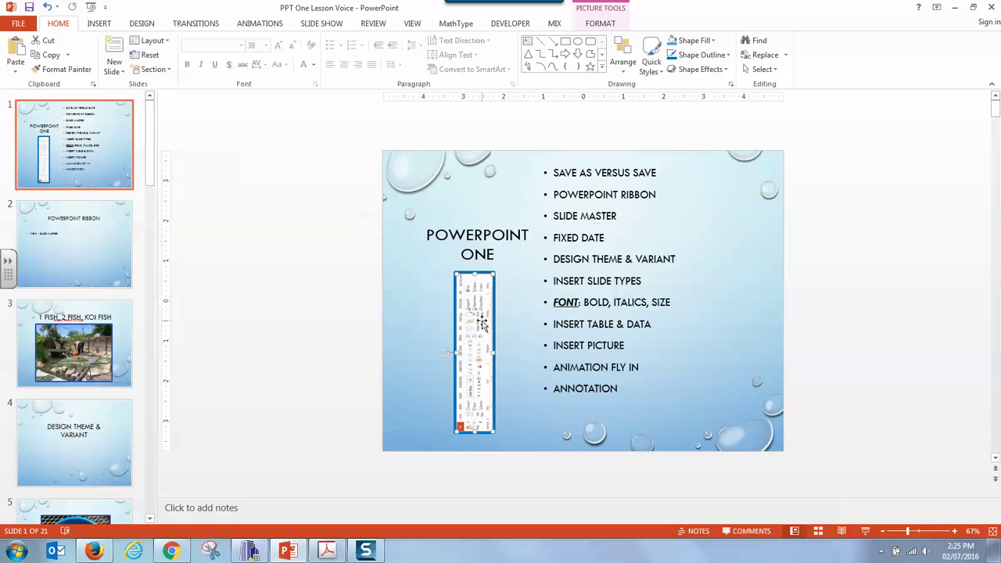
{"action": "left_click", "coordinate": [29, 7]}
Step: Start the slide show from the beginning and advance through to the KOI 5 slide
{"action": "left_click", "coordinate": [312, 29]}
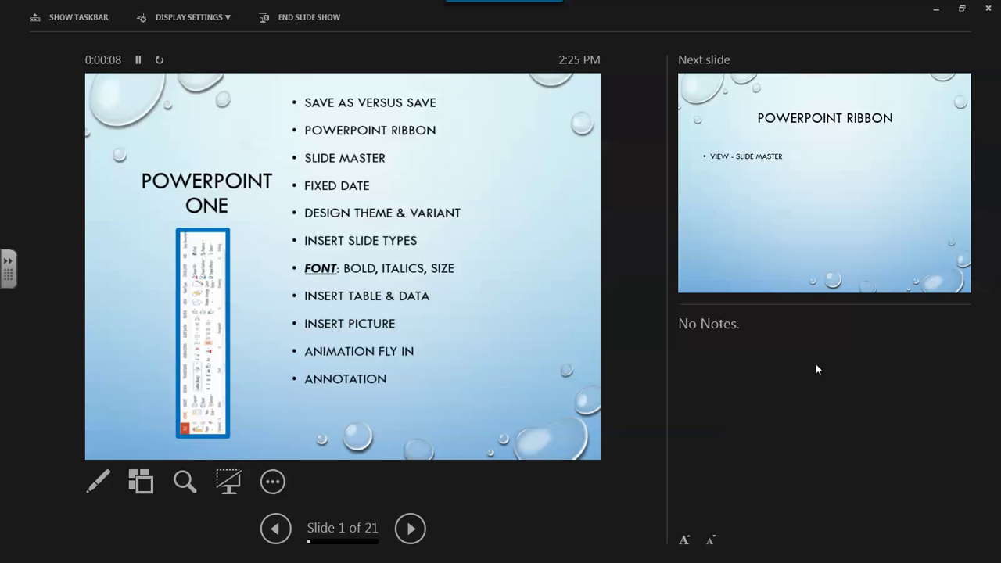
{"action": "left_click", "coordinate": [412, 529]}
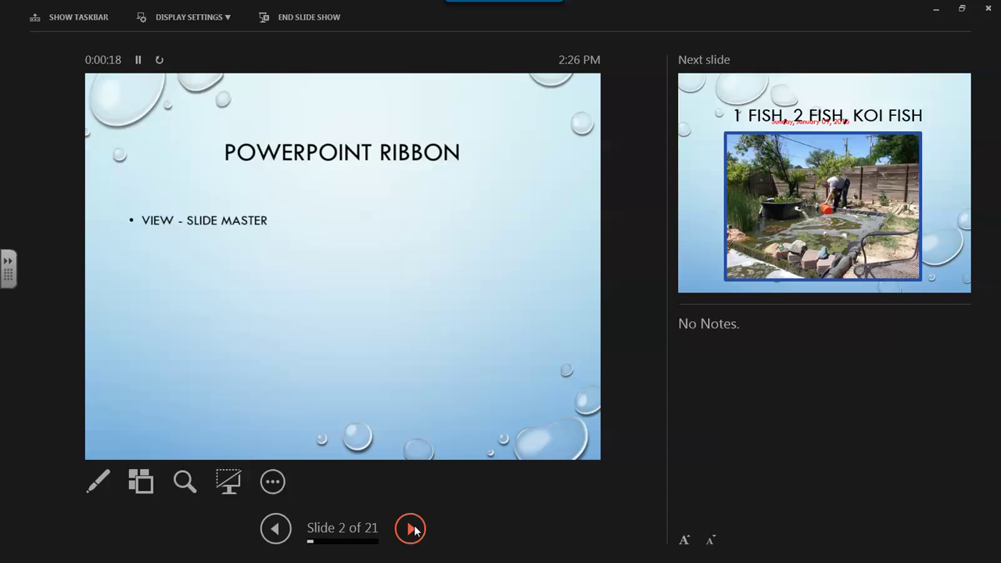
{"action": "left_click", "coordinate": [412, 529]}
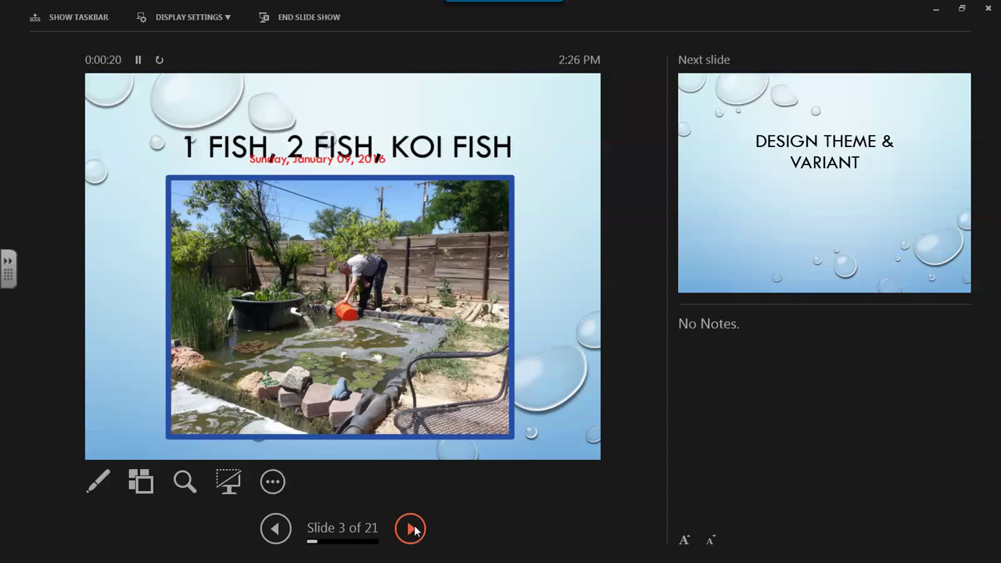
{"action": "left_click", "coordinate": [412, 530]}
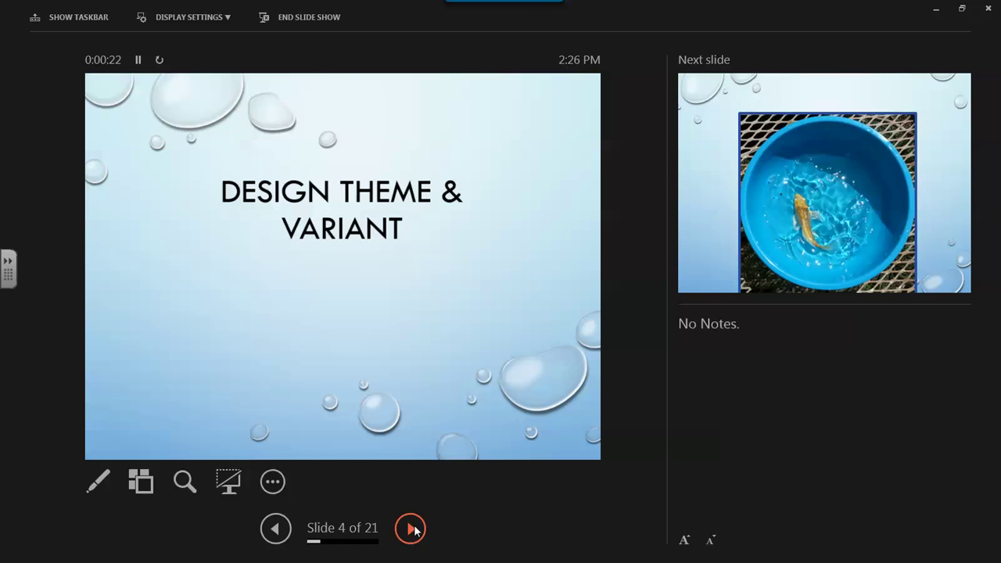
{"action": "left_click", "coordinate": [412, 529]}
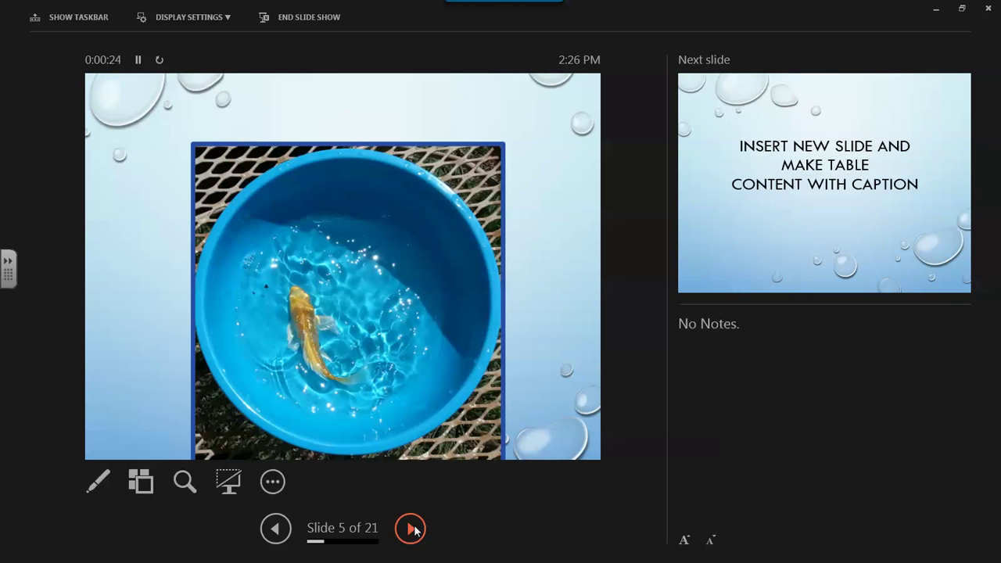
{"action": "left_click", "coordinate": [412, 529]}
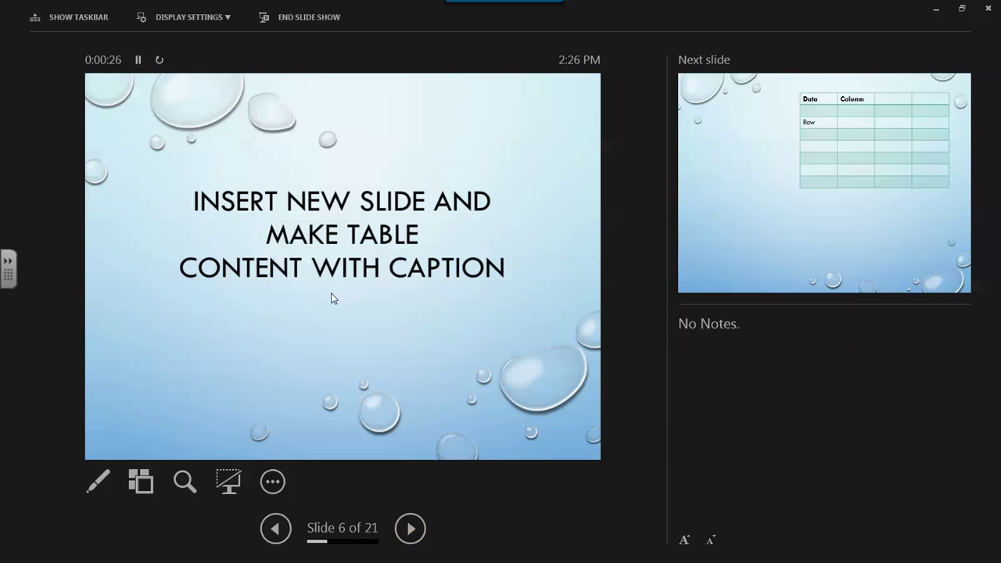
{"action": "left_click", "coordinate": [410, 525]}
{"action": "left_click", "coordinate": [410, 525]}
{"action": "left_click", "coordinate": [410, 525]}
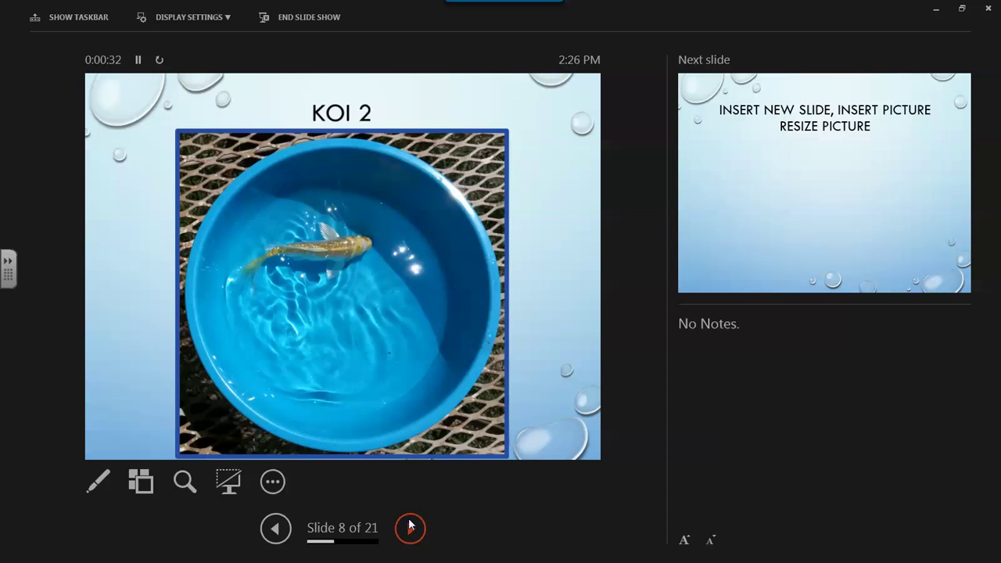
{"action": "left_click", "coordinate": [409, 525]}
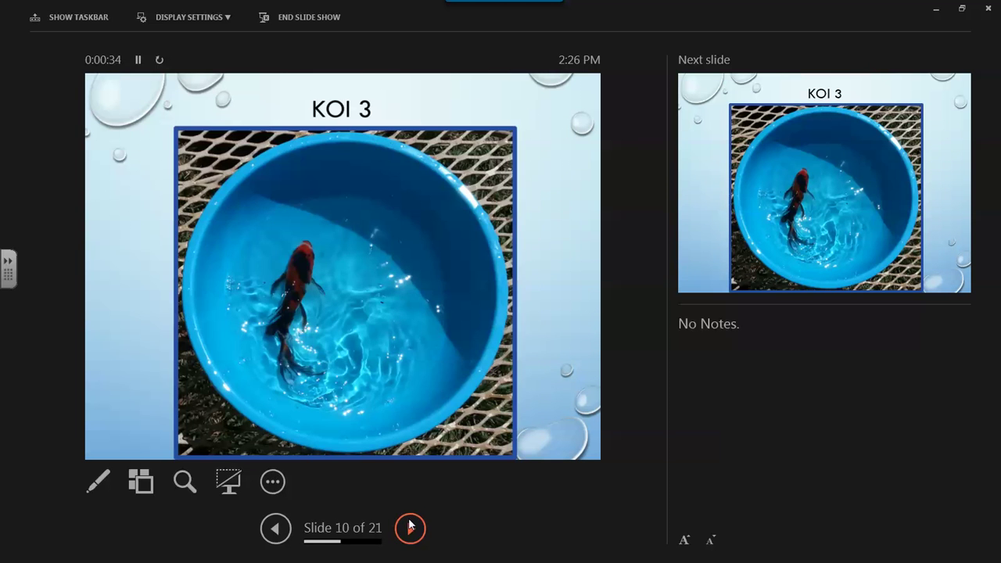
{"action": "left_click", "coordinate": [410, 525]}
{"action": "left_click", "coordinate": [409, 525]}
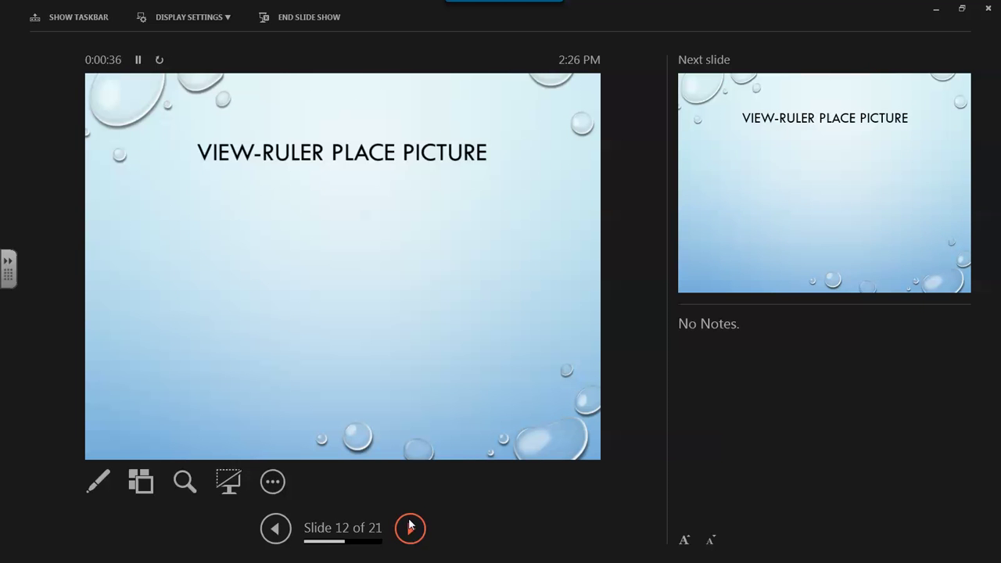
{"action": "left_click", "coordinate": [410, 525]}
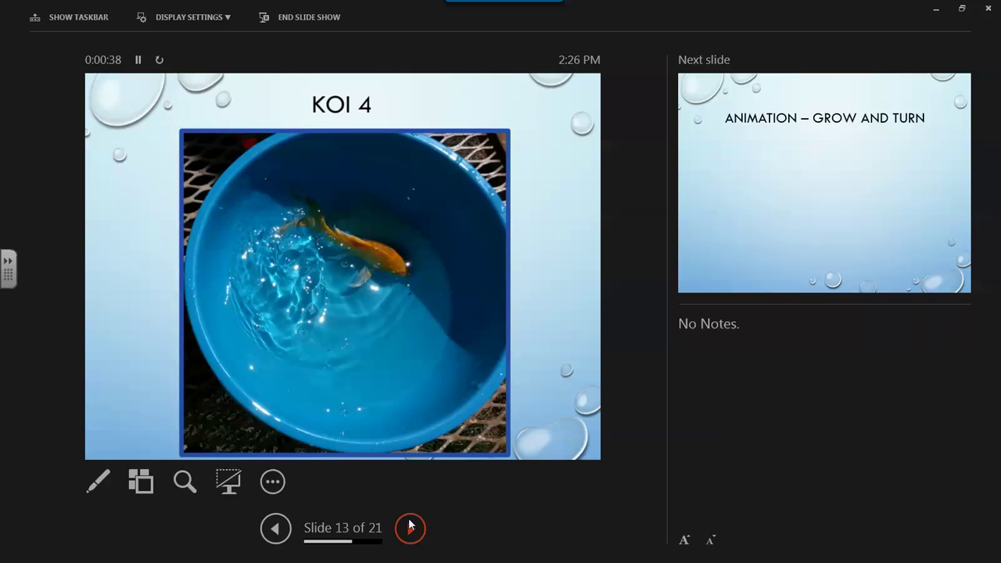
{"action": "left_click", "coordinate": [410, 525]}
{"action": "left_click", "coordinate": [410, 525]}
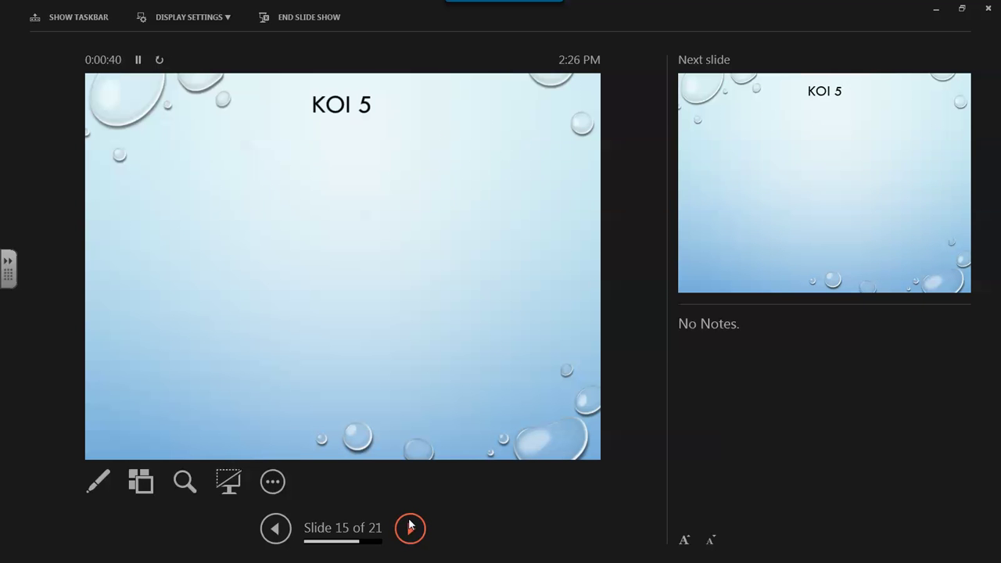
Step: Play the Grow & Turn animation, advance through KOI 6–10, and return to KOI 10
{"action": "left_click", "coordinate": [409, 525]}
{"action": "left_click", "coordinate": [410, 525]}
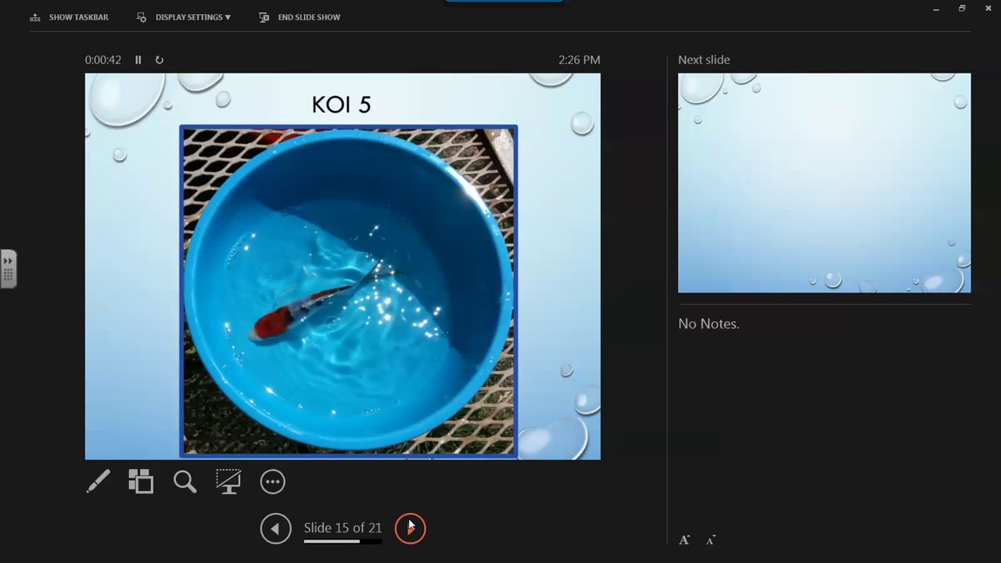
{"action": "left_click", "coordinate": [410, 525]}
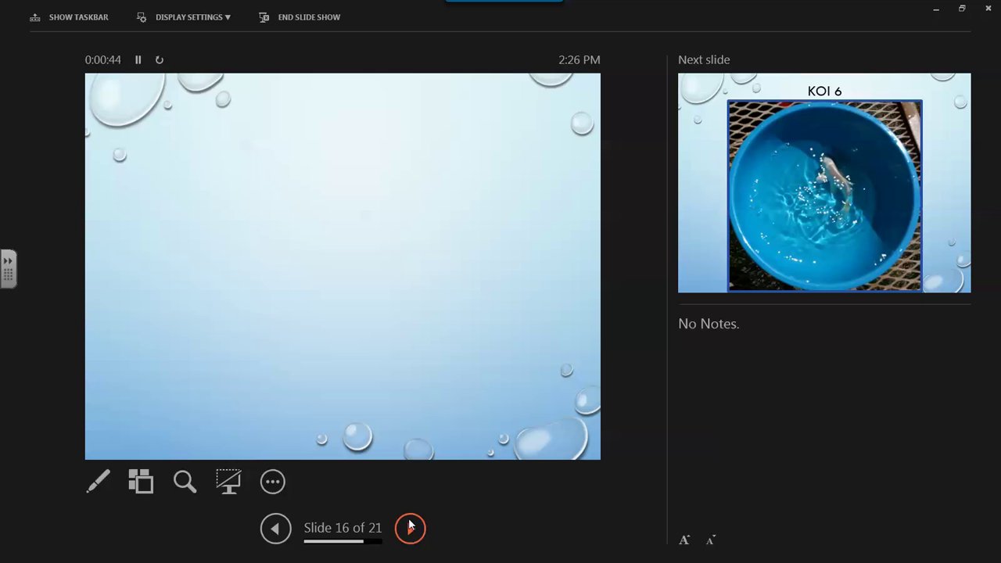
{"action": "left_click", "coordinate": [409, 525]}
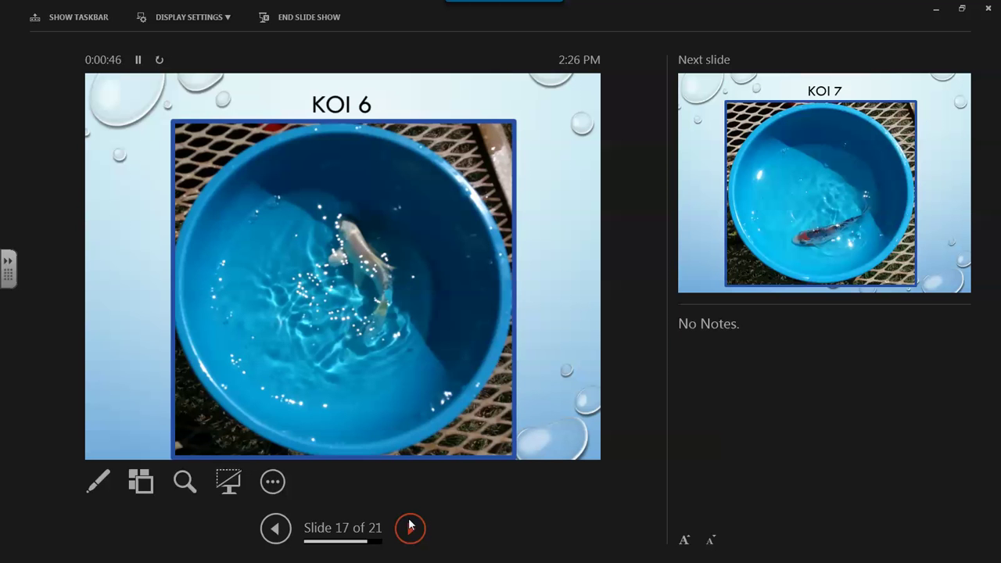
{"action": "left_click", "coordinate": [410, 526]}
{"action": "left_click", "coordinate": [410, 525]}
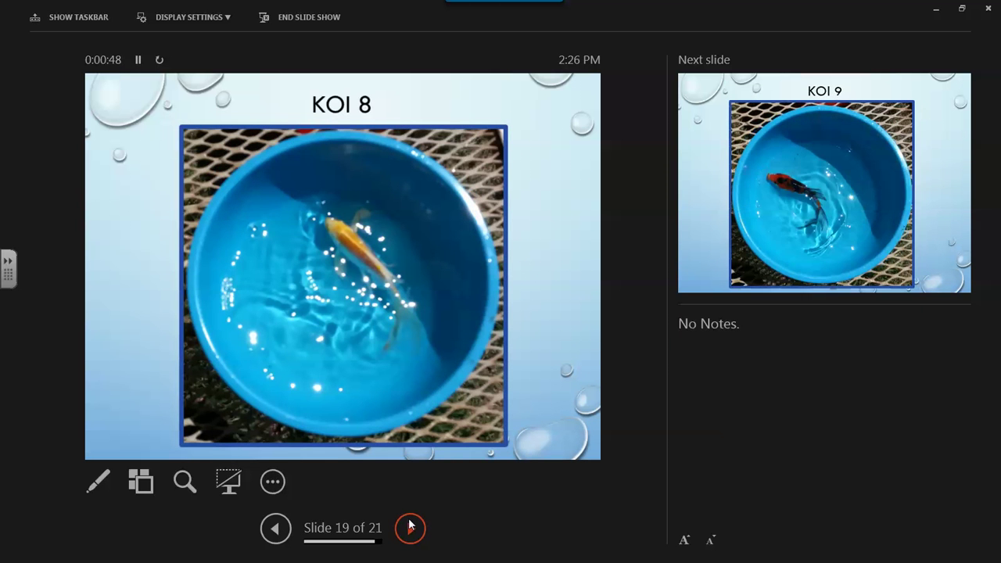
{"action": "left_click", "coordinate": [410, 525]}
{"action": "left_click", "coordinate": [410, 526]}
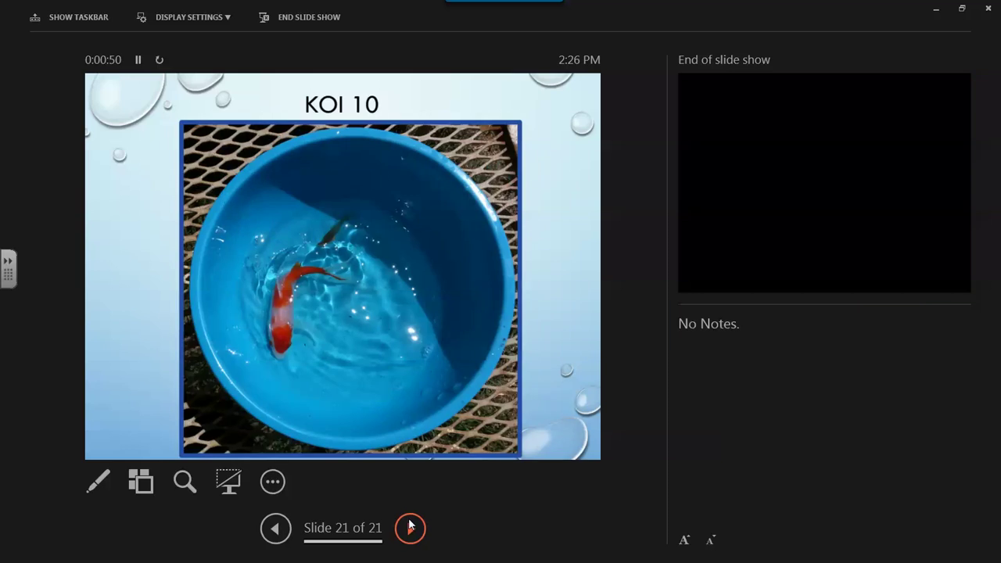
{"action": "left_click", "coordinate": [410, 525]}
{"action": "left_click", "coordinate": [274, 529]}
Step: Circle the KOI 10 title with the red pen, end the show, and keep the ink annotation
{"action": "left_click", "coordinate": [99, 484]}
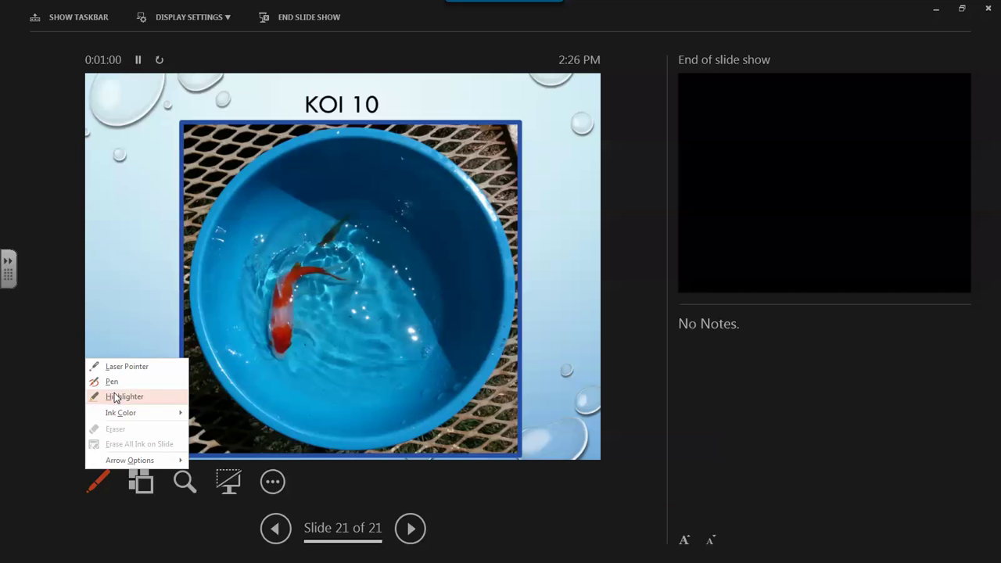
{"action": "left_click", "coordinate": [112, 381]}
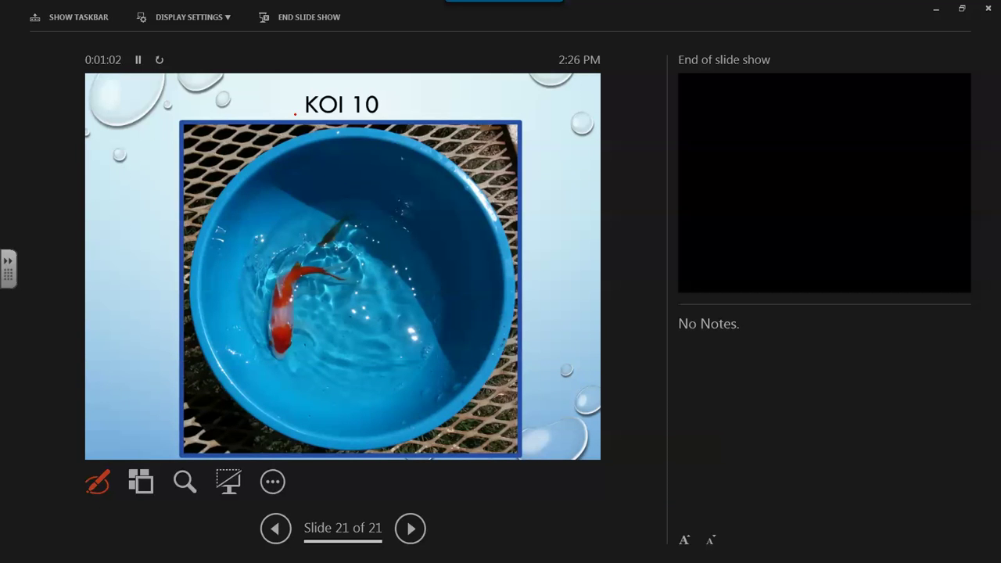
{"action": "mouse_move", "coordinate": [392, 114]}
{"action": "left_mouse_down"}
{"action": "mouse_move", "coordinate": [374, 83]}
{"action": "mouse_move", "coordinate": [300, 90]}
{"action": "mouse_move", "coordinate": [297, 119]}
{"action": "left_mouse_up"}
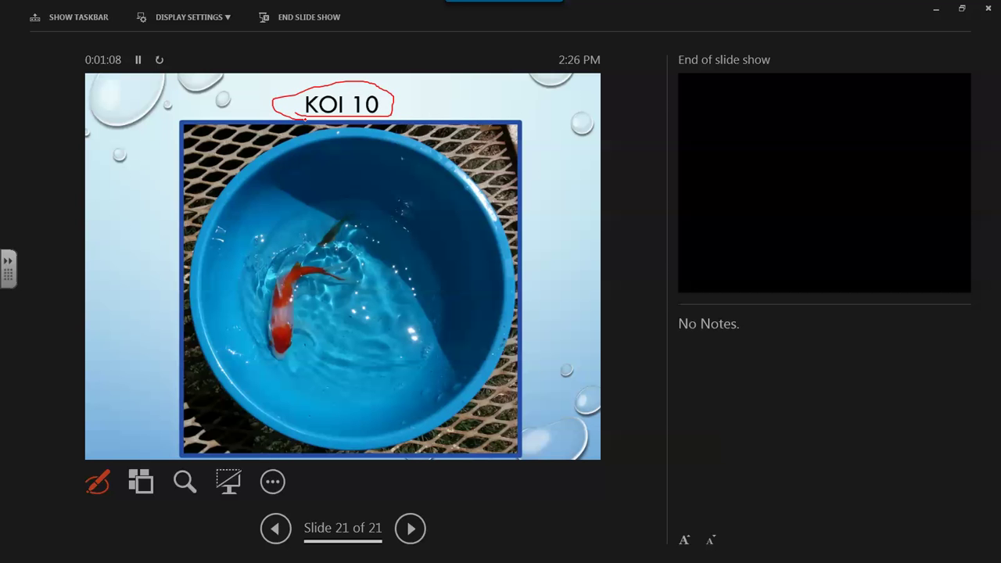
{"action": "key", "text": "Escape"}
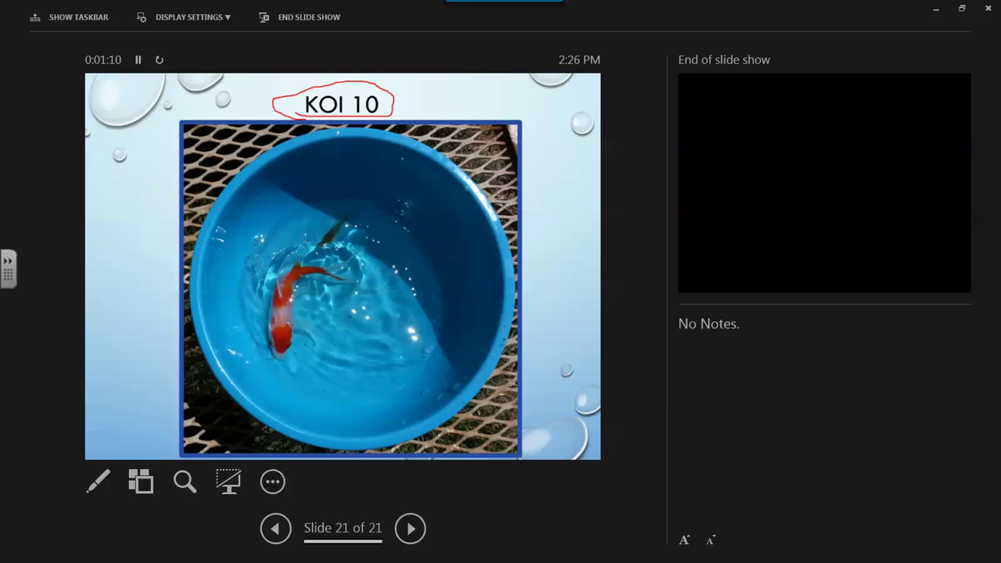
{"action": "key", "text": "Escape"}
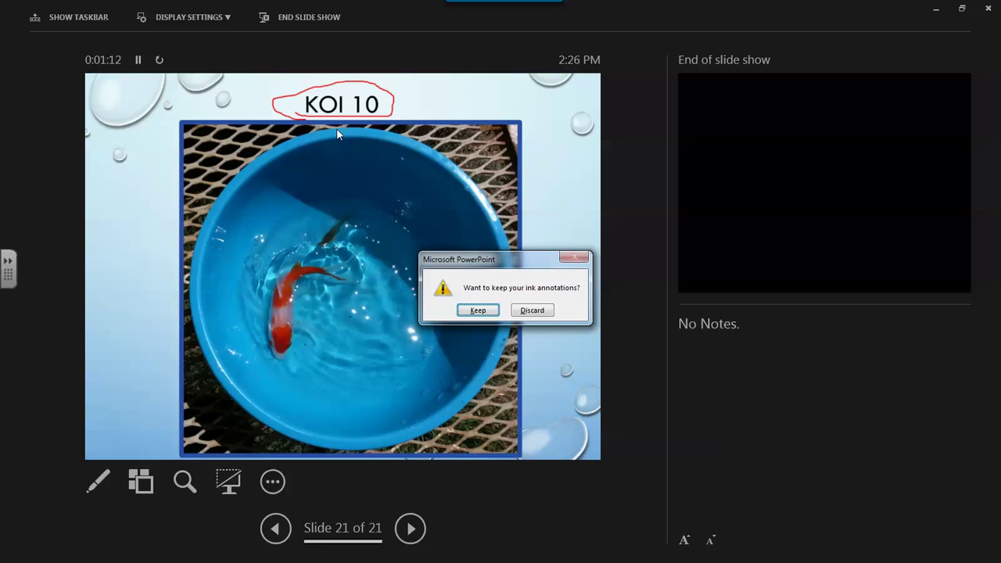
{"action": "left_click_drag", "start_coordinate": [541, 269], "coordinate": [559, 127]}
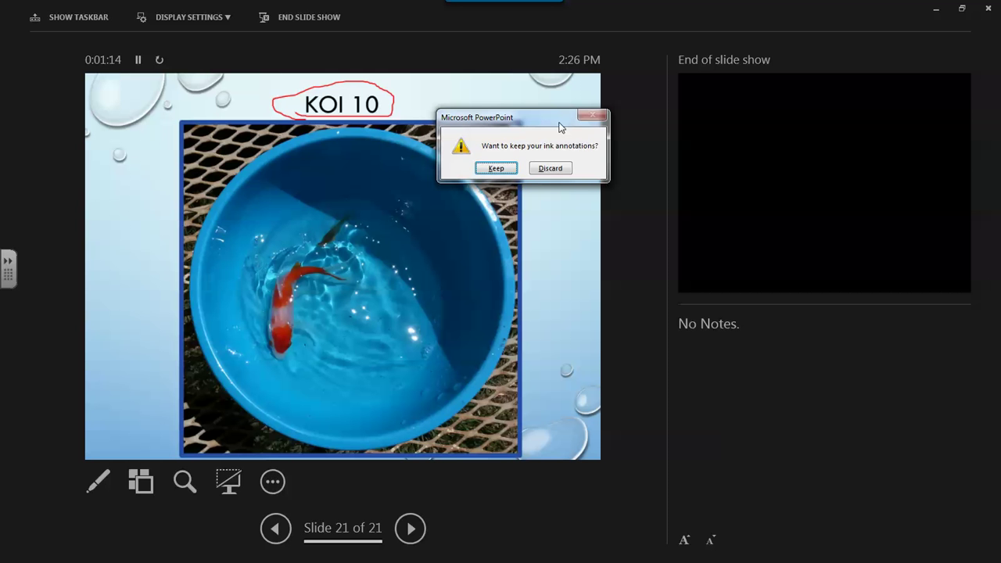
{"action": "left_click", "coordinate": [495, 168]}
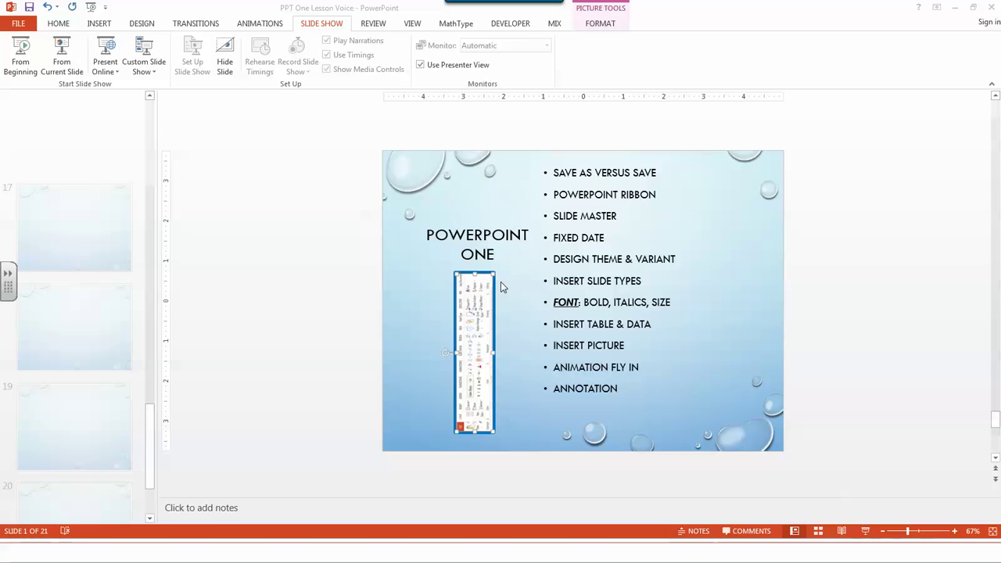